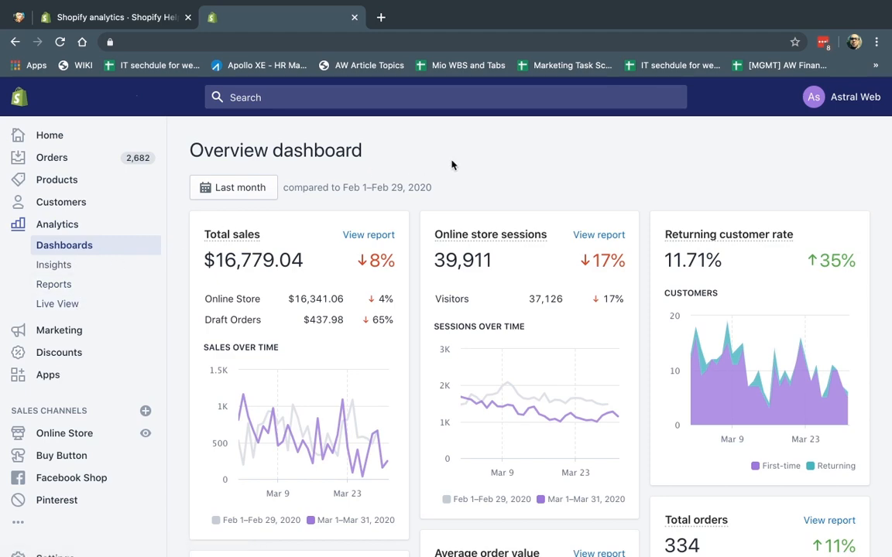
Check the Shopify Help Center table for which analytics reports the Advanced Shopify plan includes, and return to the store's Overview dashboard
click(120, 17)
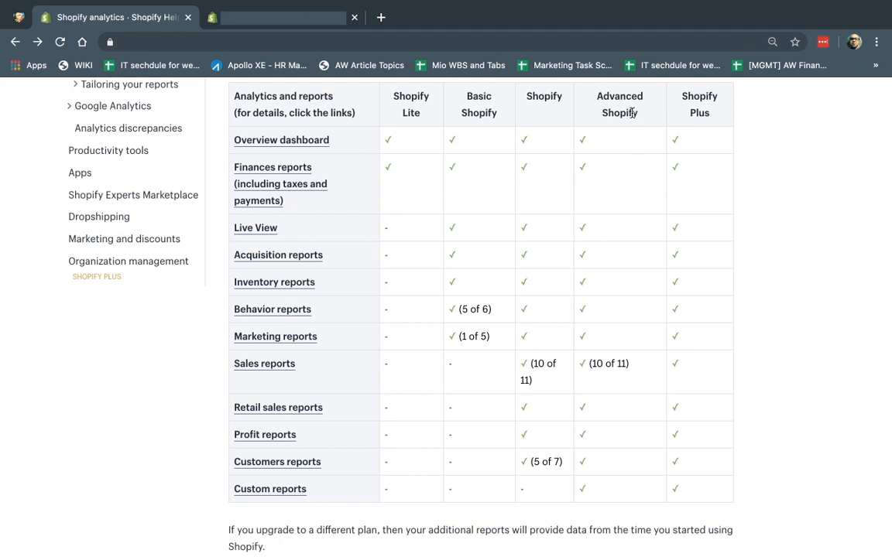
drag(595, 93, 647, 116)
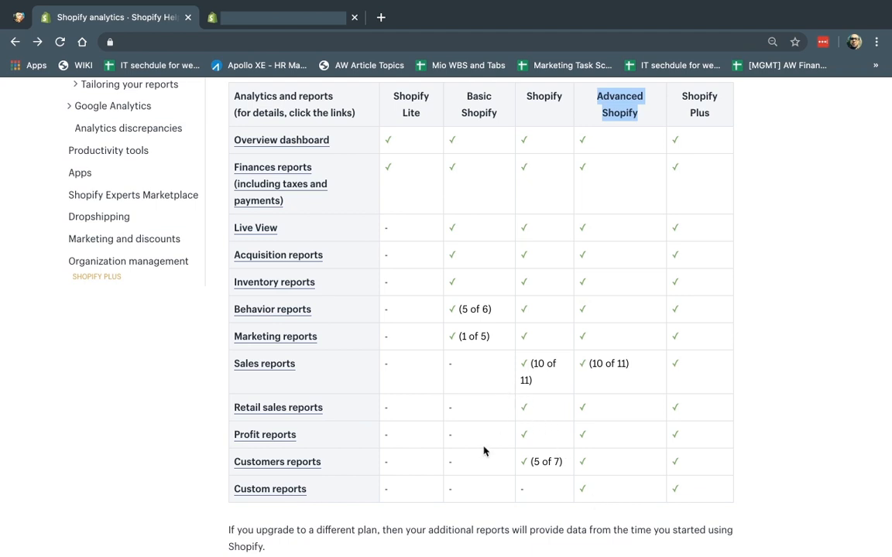
click(608, 431)
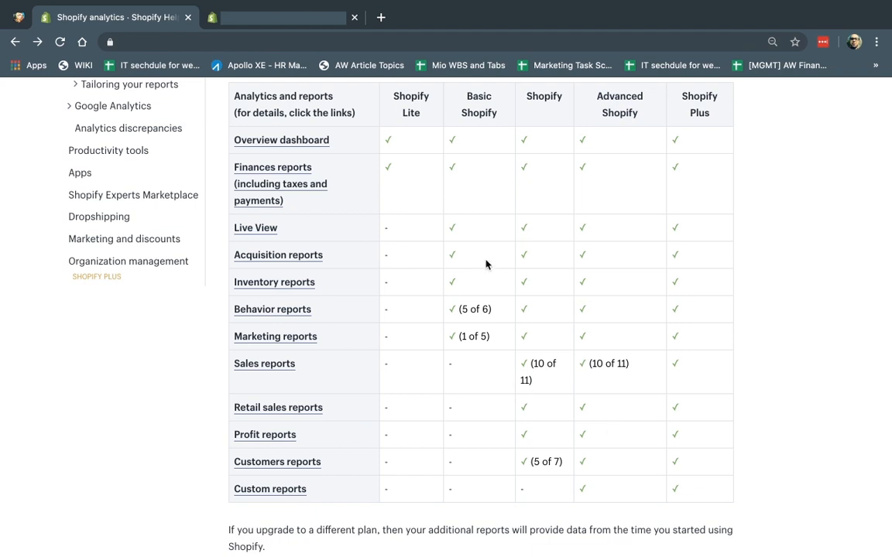
click(300, 19)
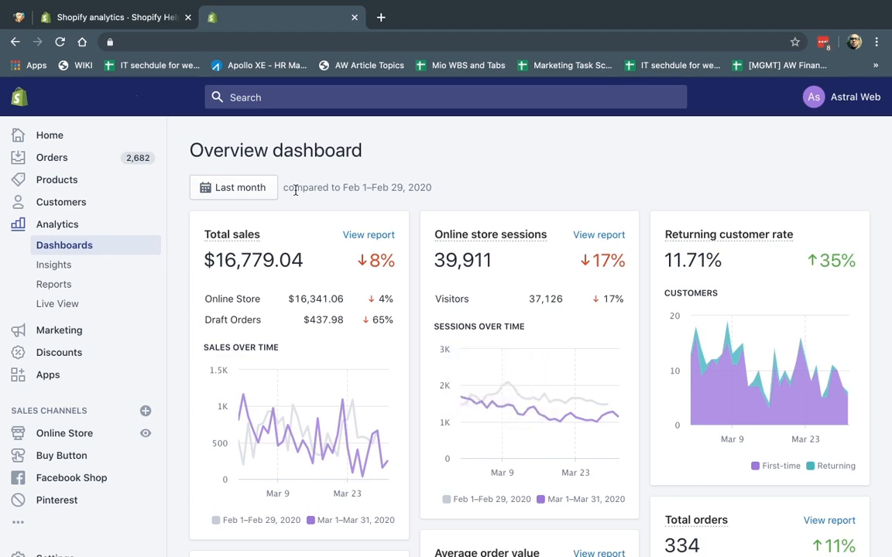
Review the Overview dashboard's date range settings and the available comparison periods without changing them
click(242, 190)
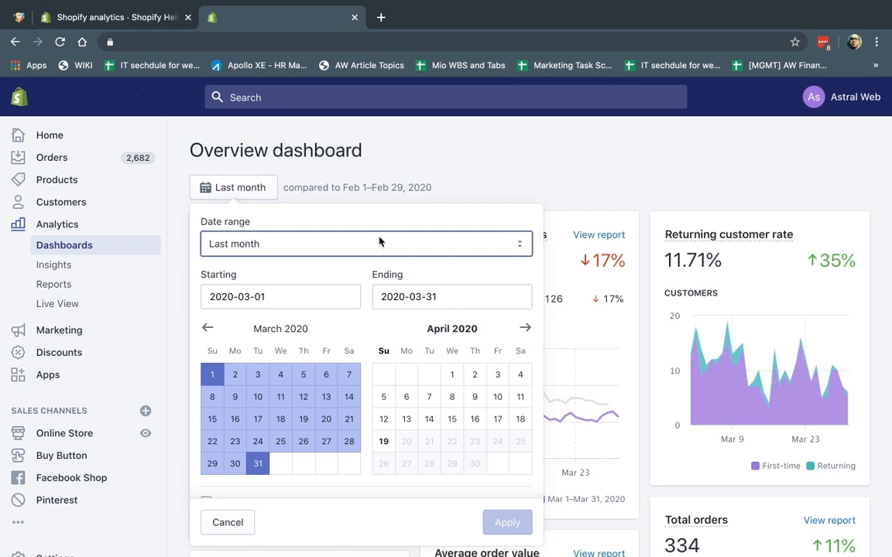
scroll(356, 267, down, 2)
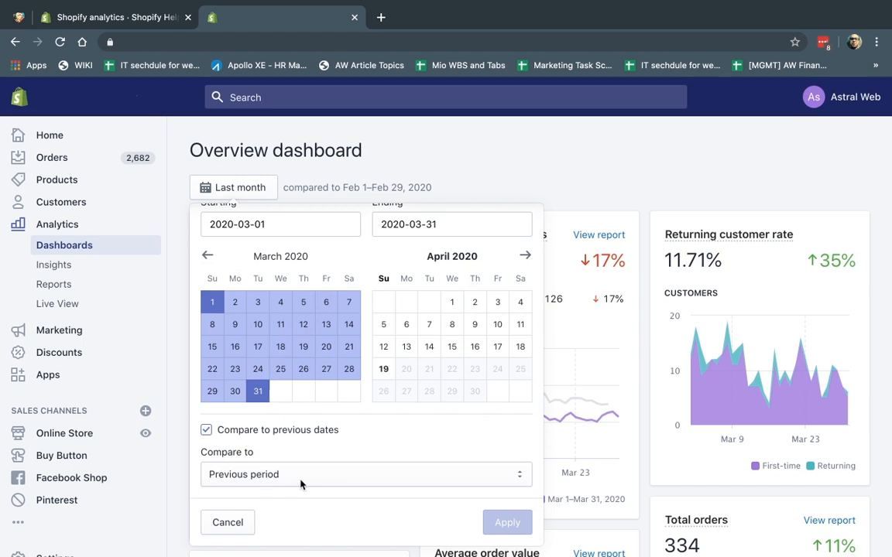
click(279, 477)
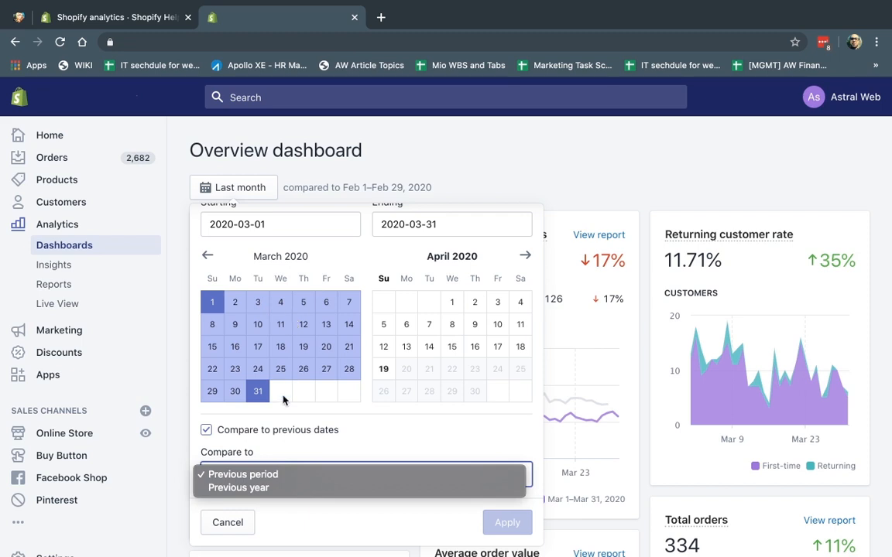
click(323, 247)
click(436, 164)
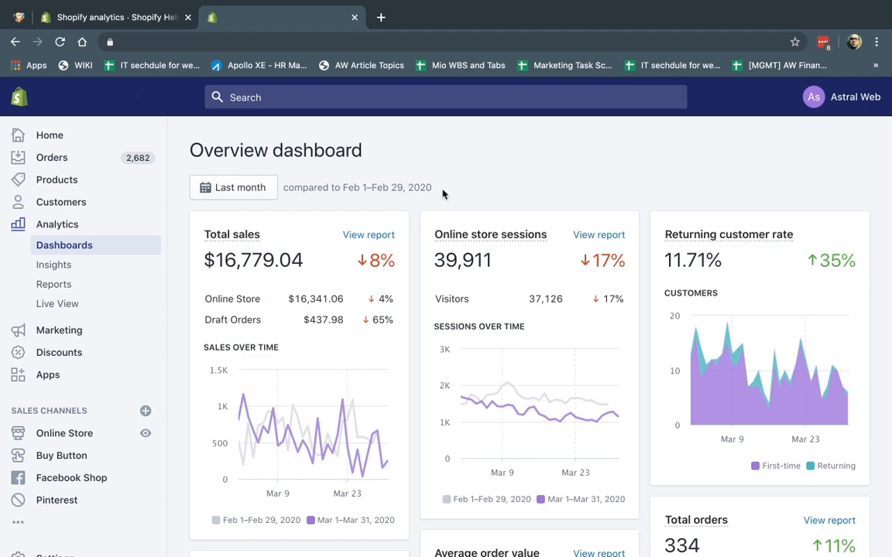
Compare the dashboard's last-month figures to the previous year and apply the setting
click(235, 194)
scroll(294, 308, down, 3)
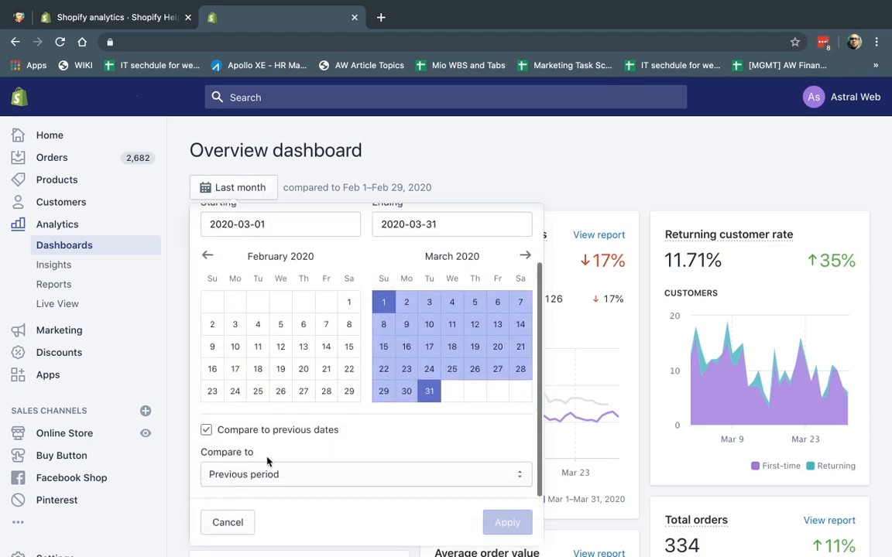
click(278, 474)
click(281, 488)
scroll(348, 495, up, 3)
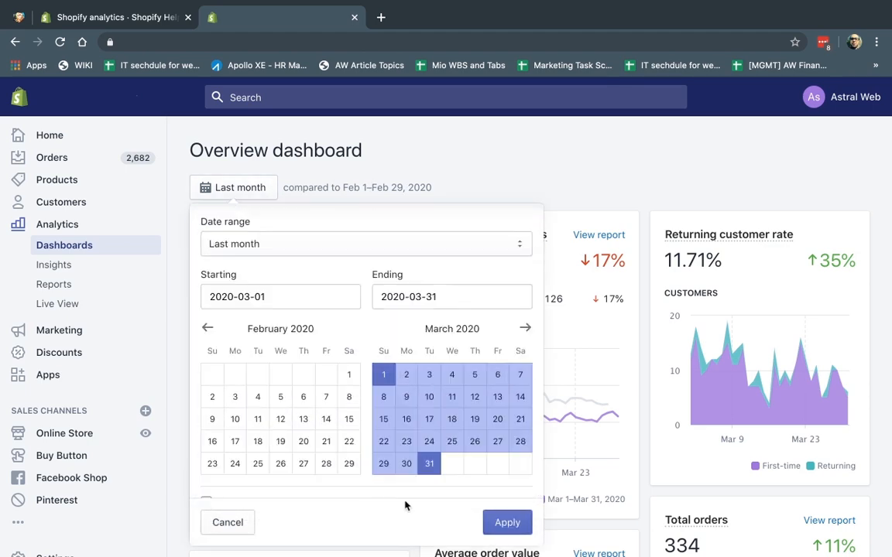
click(508, 522)
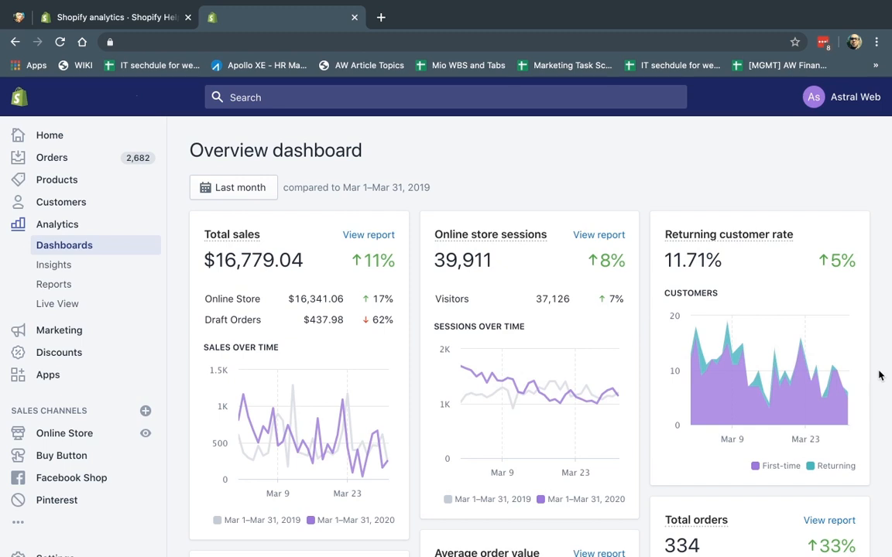
Examine the dashboard's metric cards, from returning customer rate and conversion rate to sessions by source and top referrers
mouse_move(728, 242)
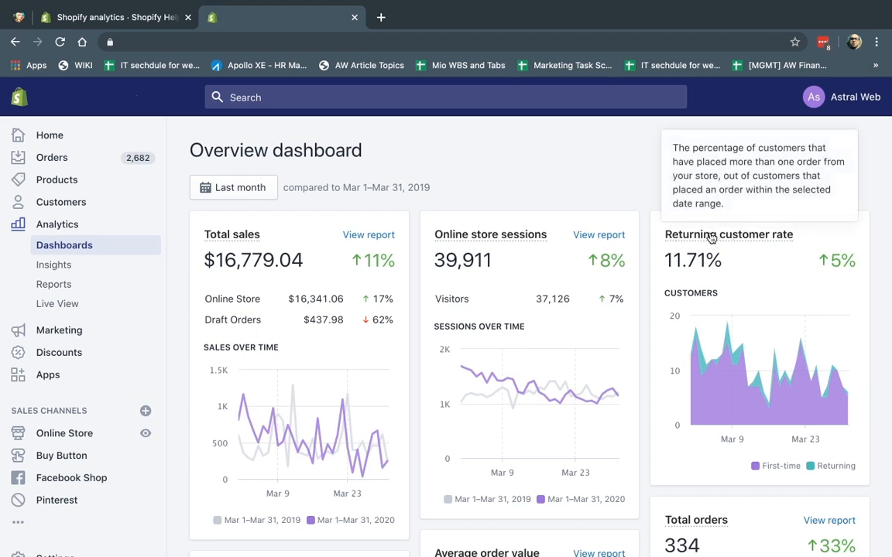
scroll(742, 292, down, 4)
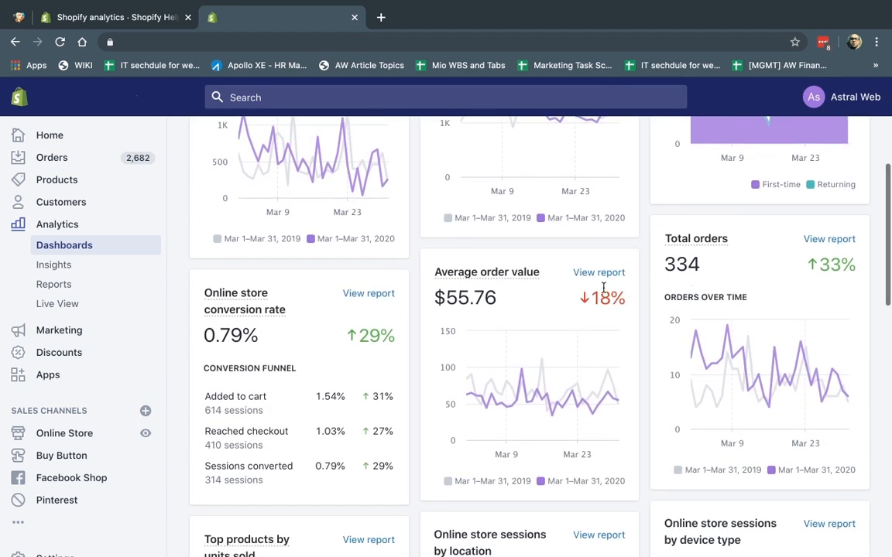
mouse_move(243, 311)
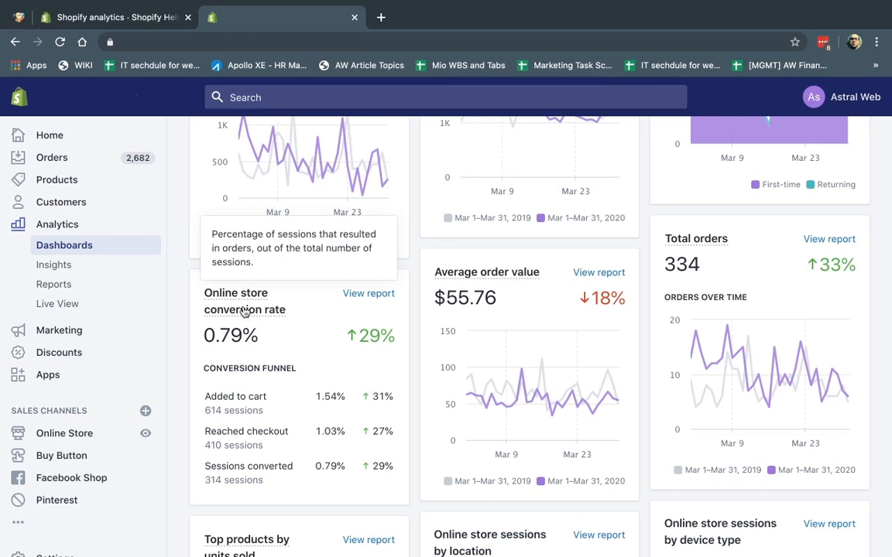
mouse_move(488, 276)
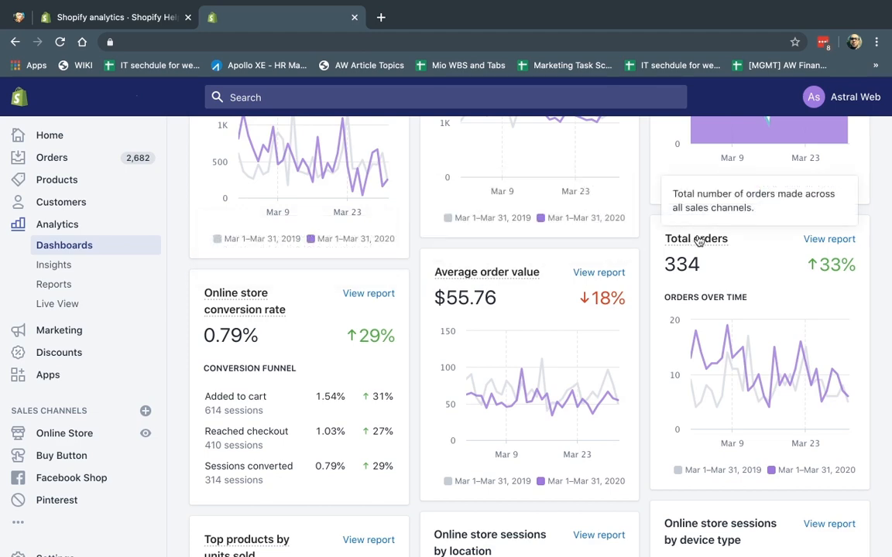
scroll(698, 242, down, 2)
scroll(698, 241, down, 2)
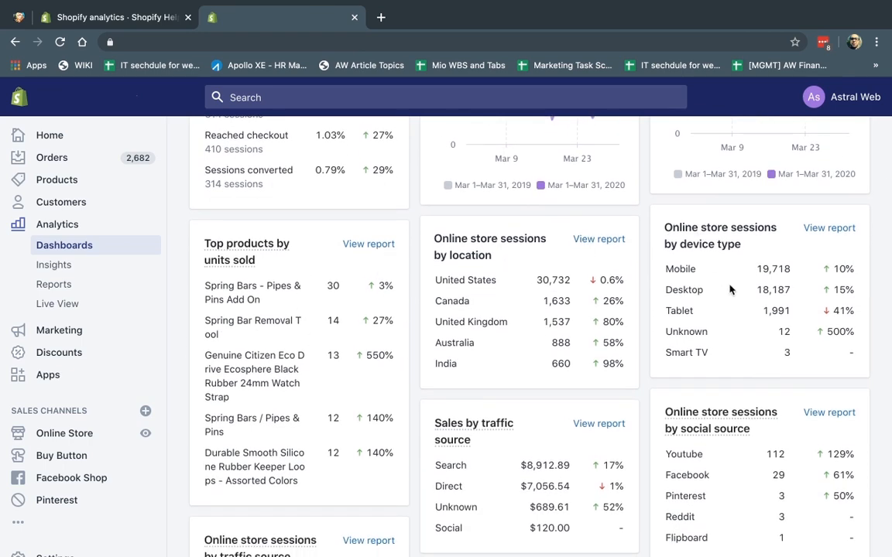
scroll(730, 288, down, 1)
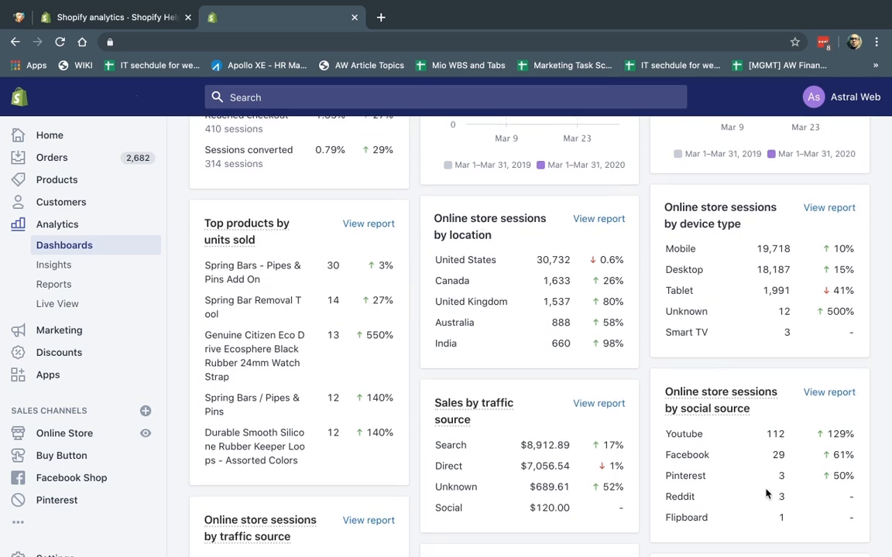
scroll(730, 491, down, 1)
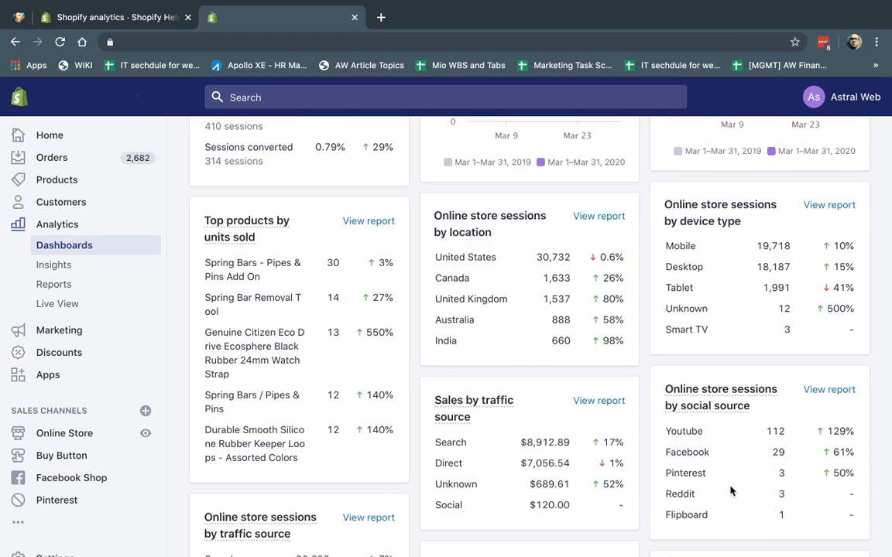
scroll(730, 491, down, 10)
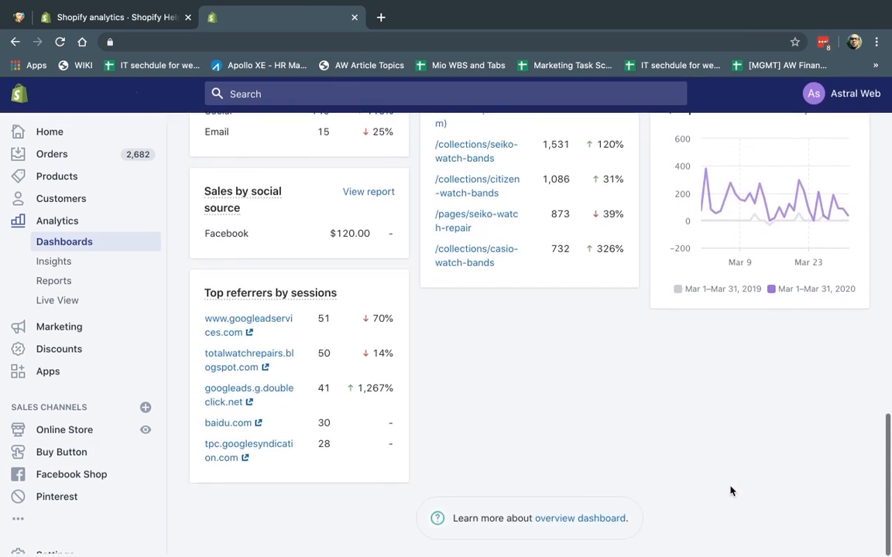
scroll(732, 491, up, 10)
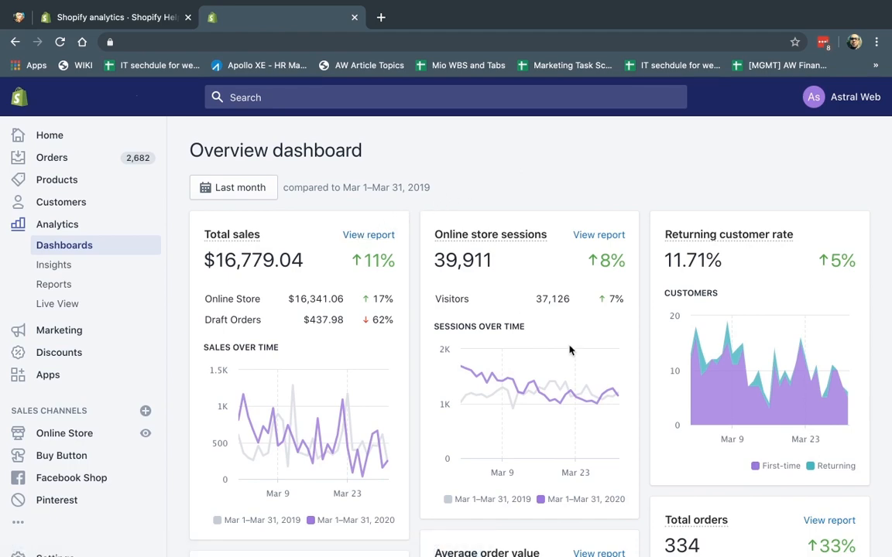
Open the full report for the online store conversion rate from the dashboard
scroll(571, 351, down, 2)
scroll(569, 351, down, 3)
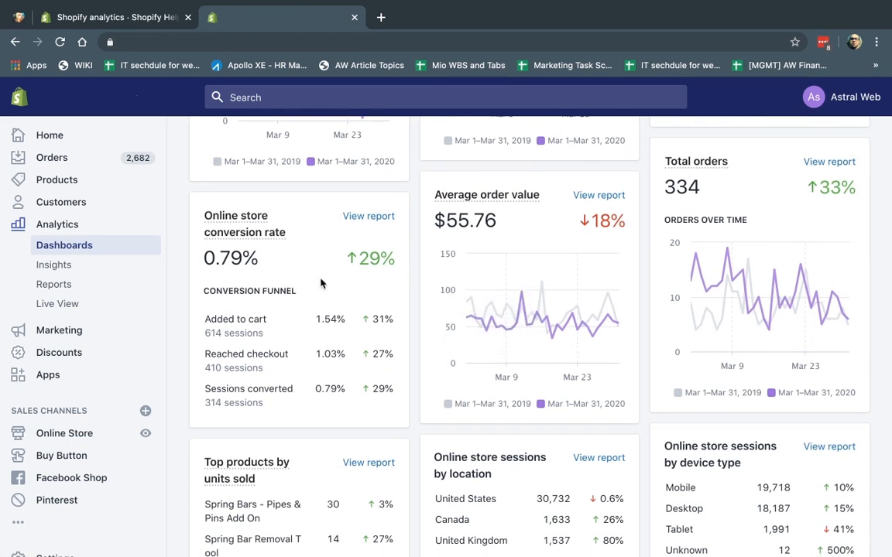
mouse_move(270, 230)
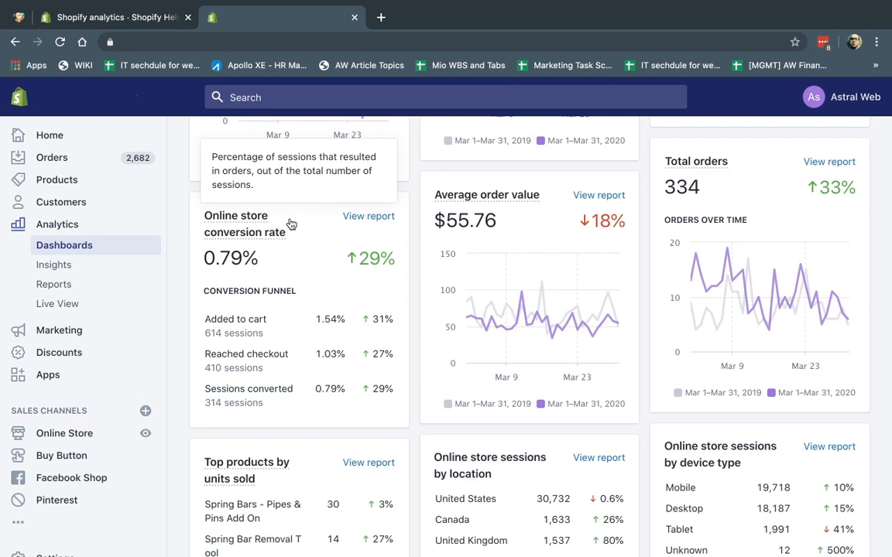
click(368, 216)
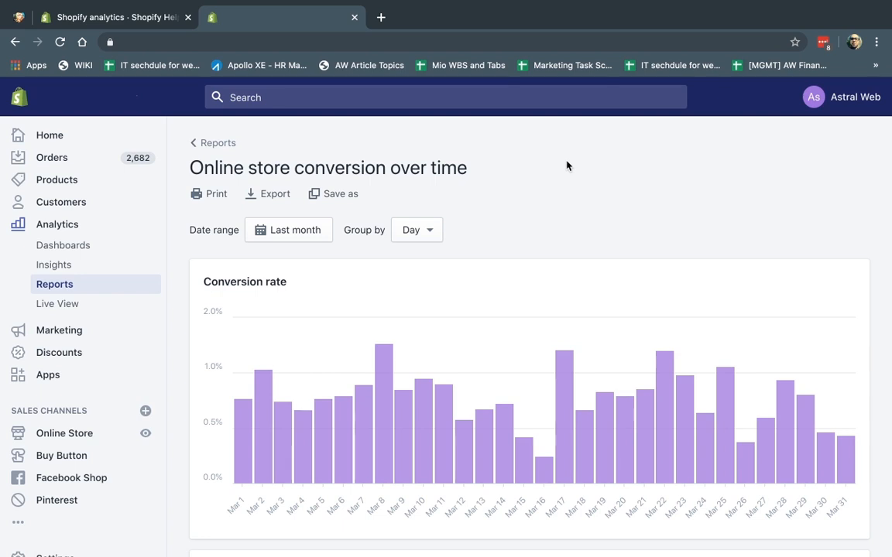
Examine the conversion report's date range and grouping options, its daily conversion rate chart and the table of daily sessions
click(300, 232)
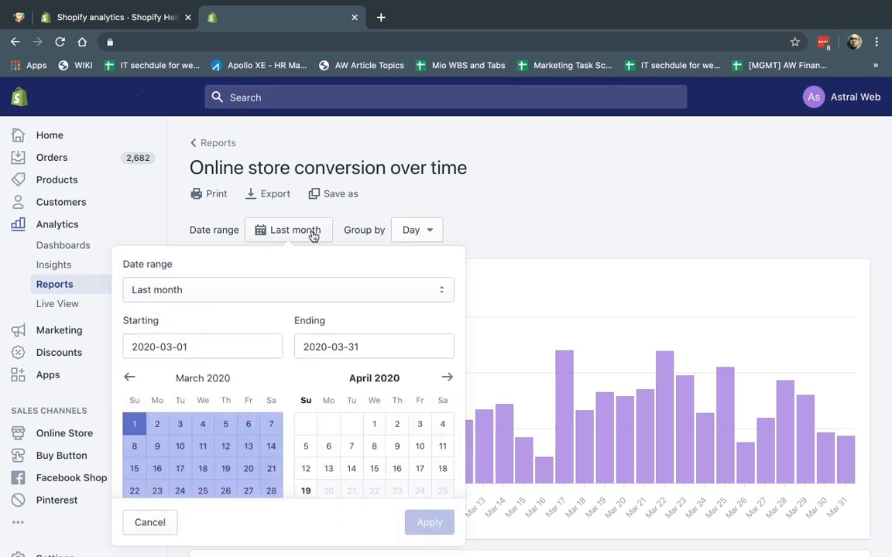
click(475, 228)
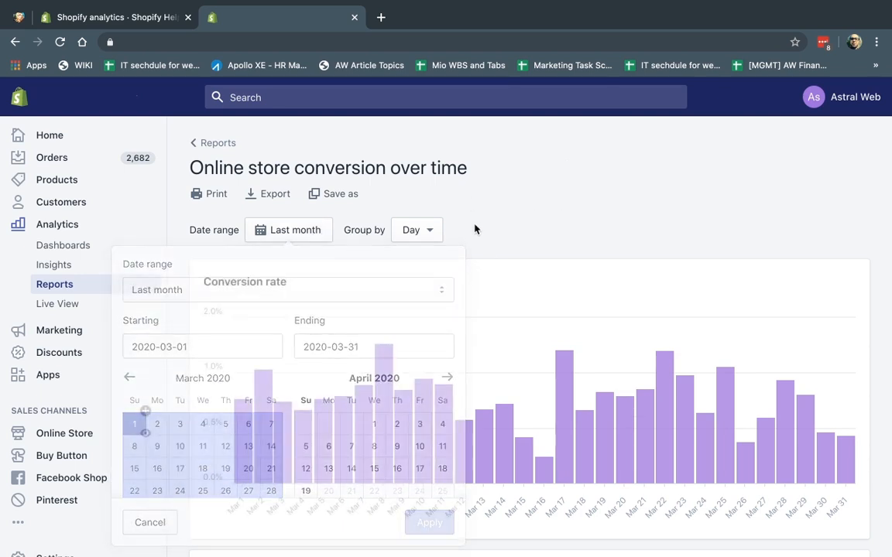
click(416, 231)
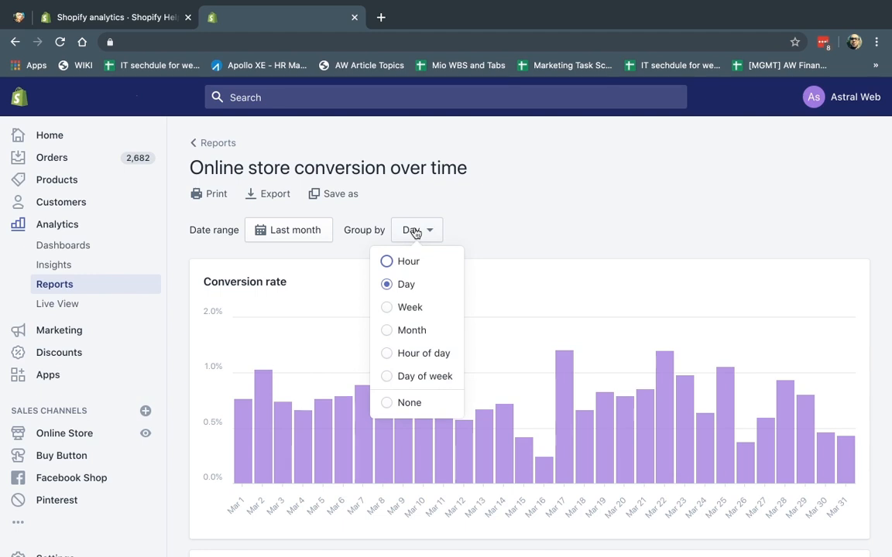
click(500, 223)
scroll(488, 229, down, 1)
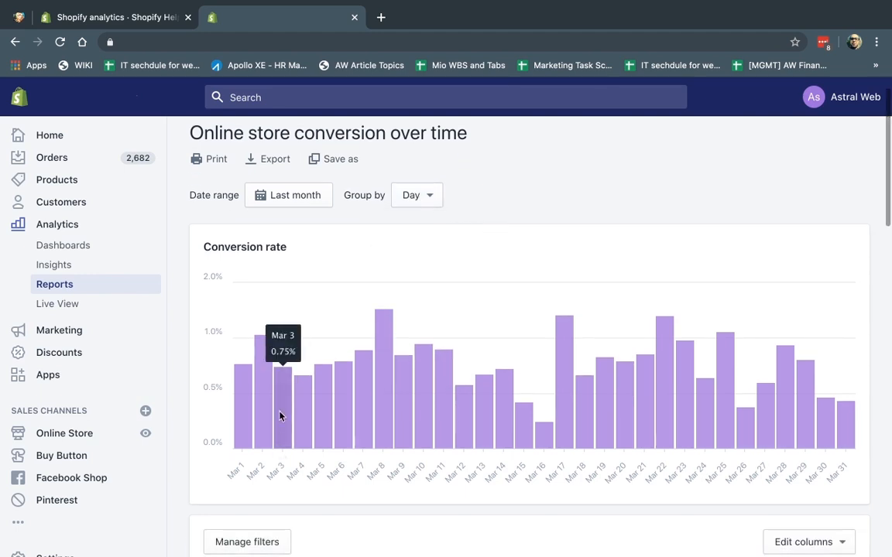
scroll(434, 419, down, 3)
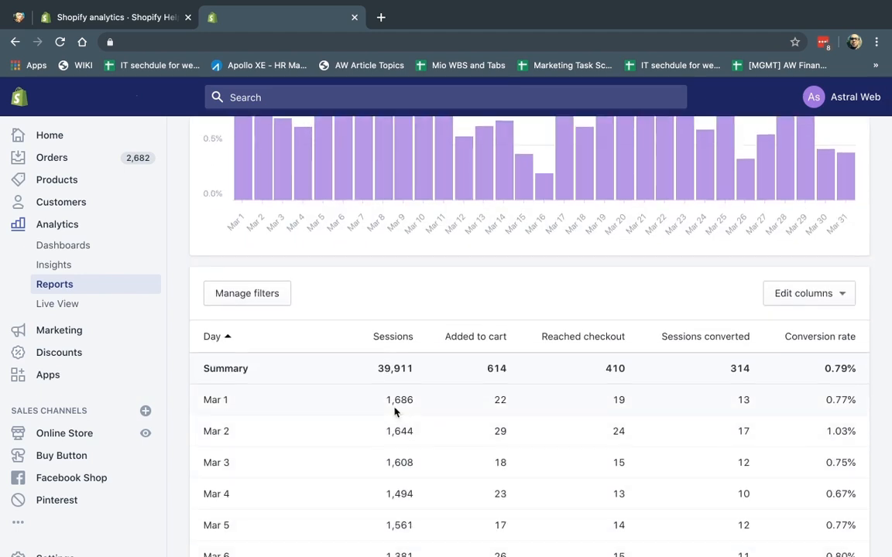
scroll(394, 410, up, 4)
scroll(422, 233, down, 2)
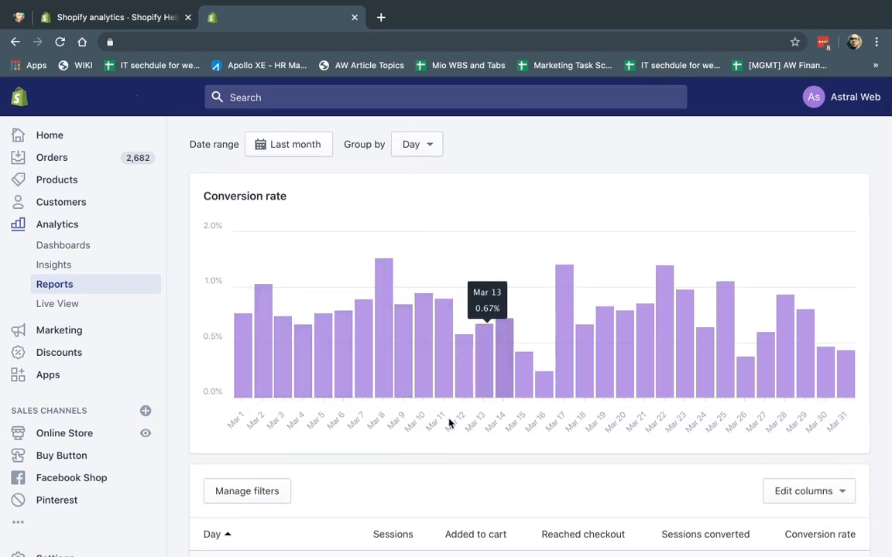
scroll(449, 422, down, 5)
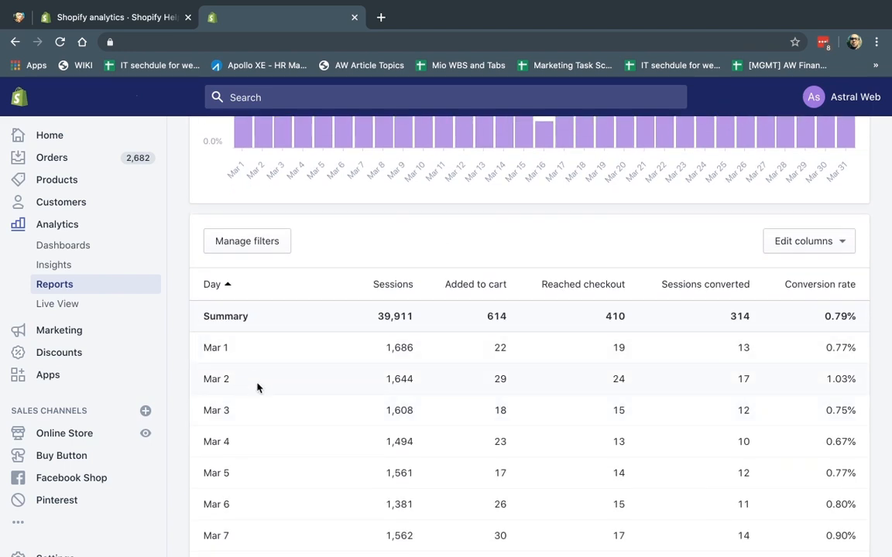
Group the online store conversion report by week and review the weekly chart and table
scroll(334, 372, up, 7)
click(423, 232)
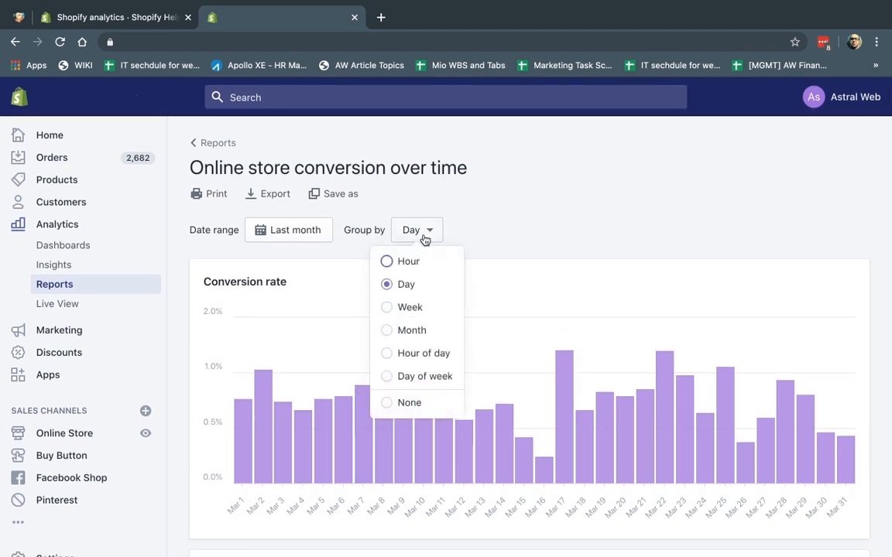
click(409, 308)
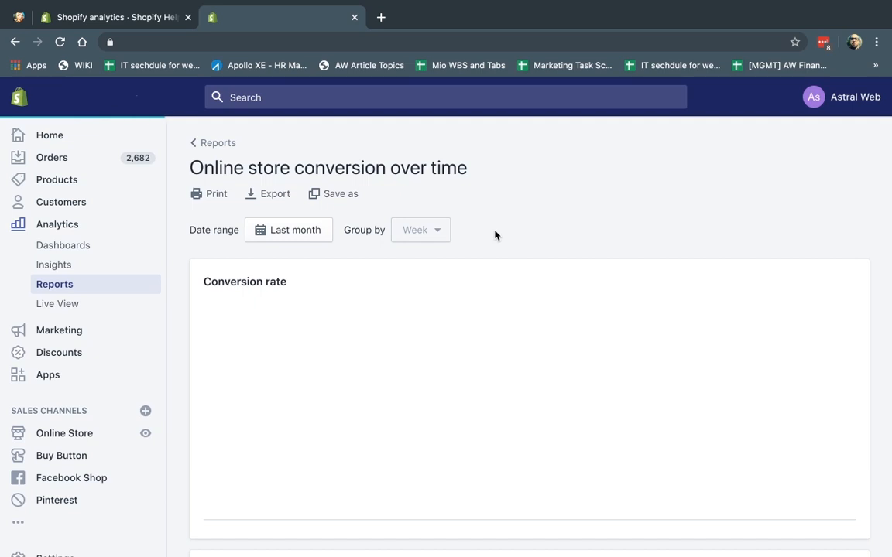
scroll(479, 237, down, 3)
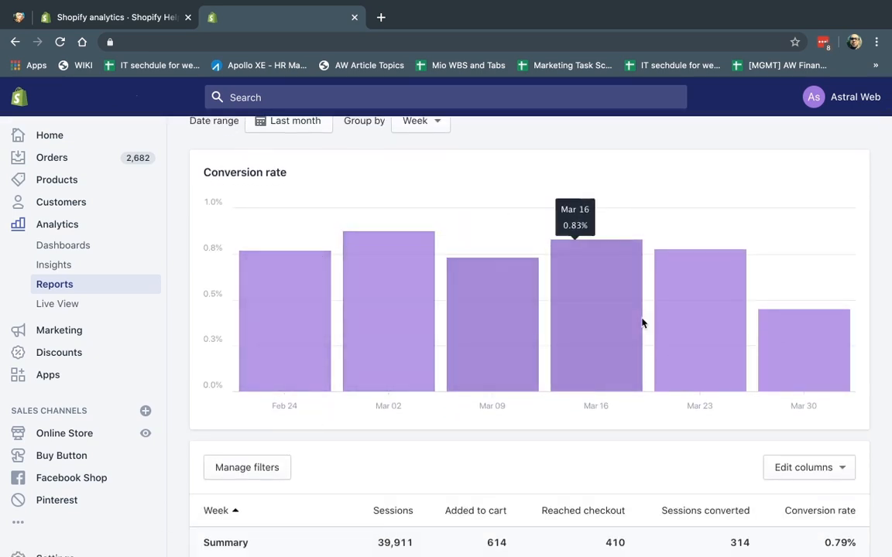
scroll(479, 363, down, 5)
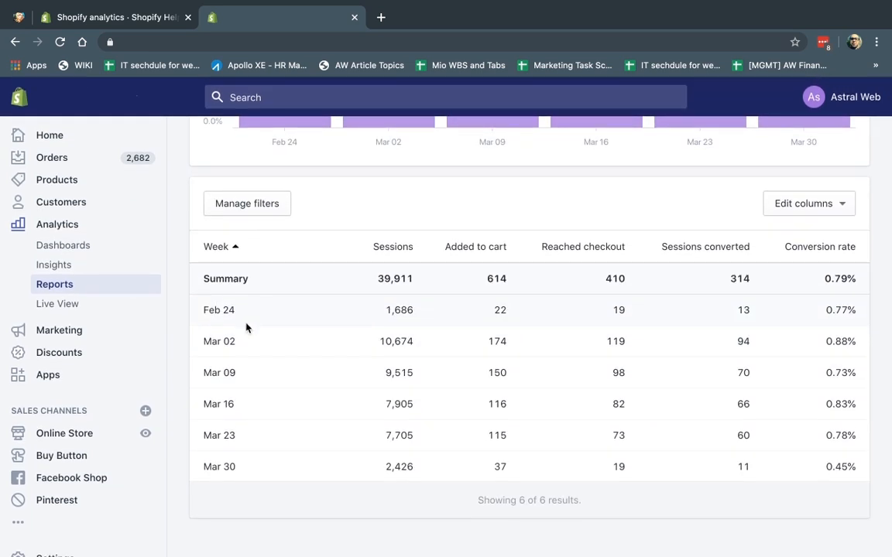
scroll(493, 388, up, 7)
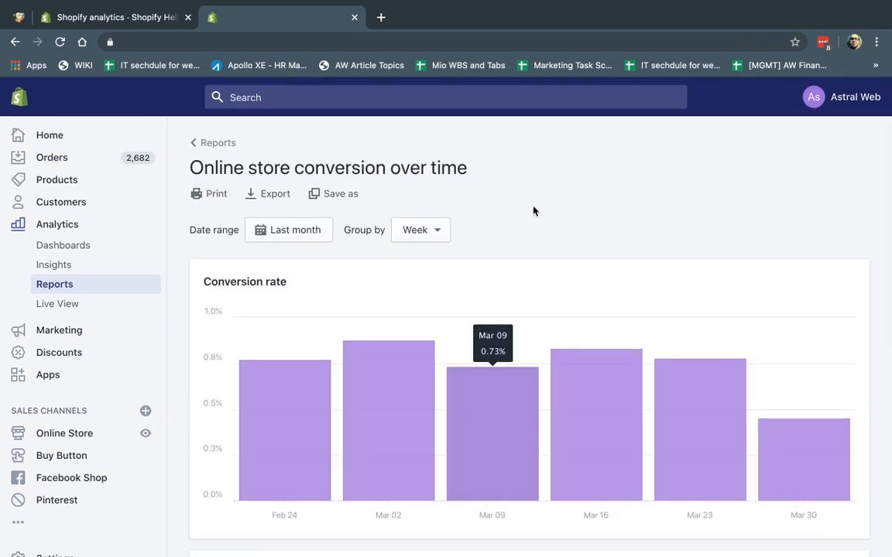
Examine the weekly conversion report's chart and table, comparing each week's conversion rate with the summary row's rate and converted sessions
scroll(441, 370, down, 5)
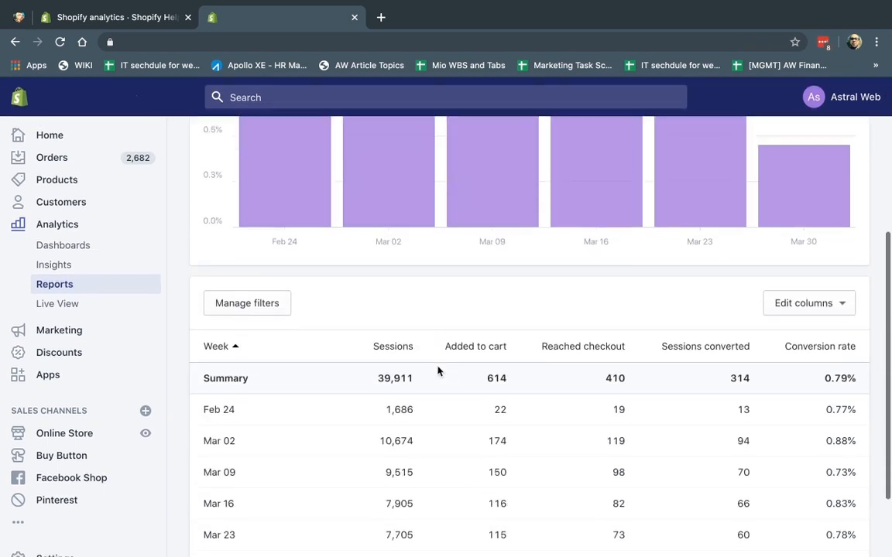
scroll(469, 464, up, 2)
scroll(468, 465, up, 3)
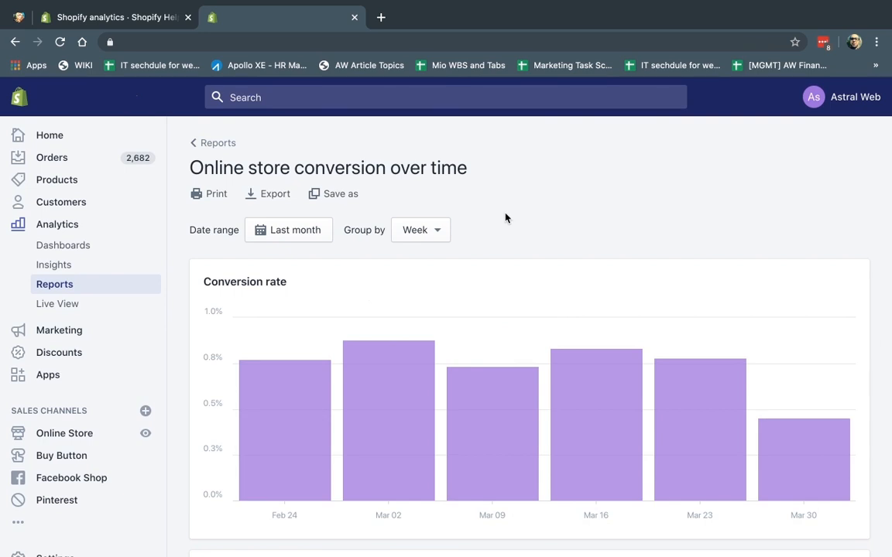
scroll(504, 218, down, 5)
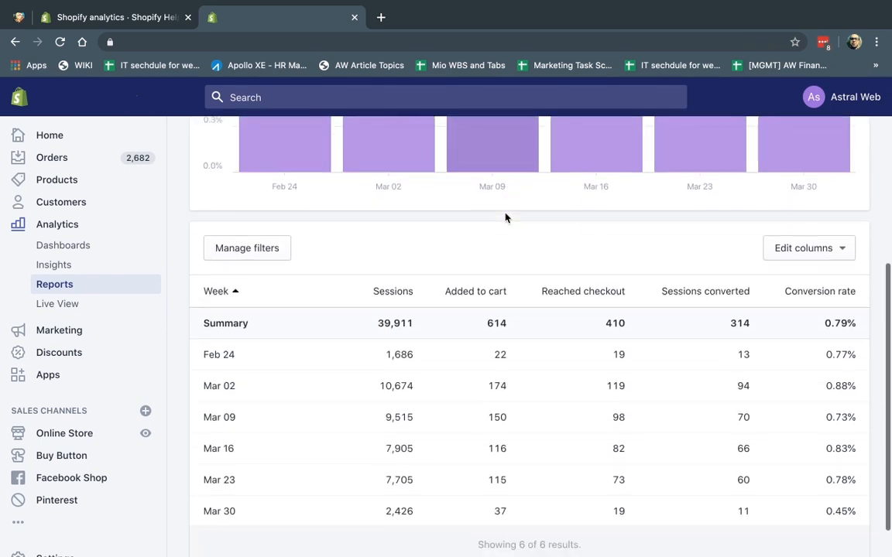
scroll(504, 218, down, 1)
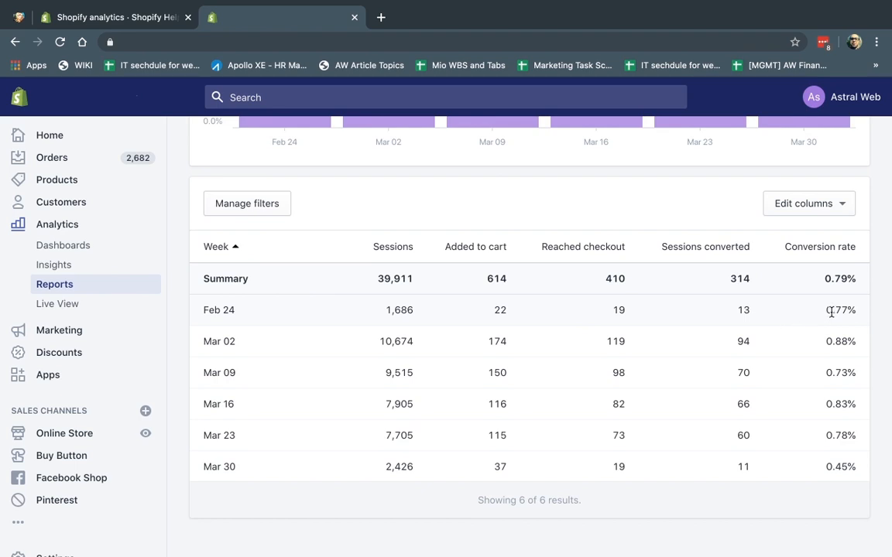
drag(825, 320, 854, 343)
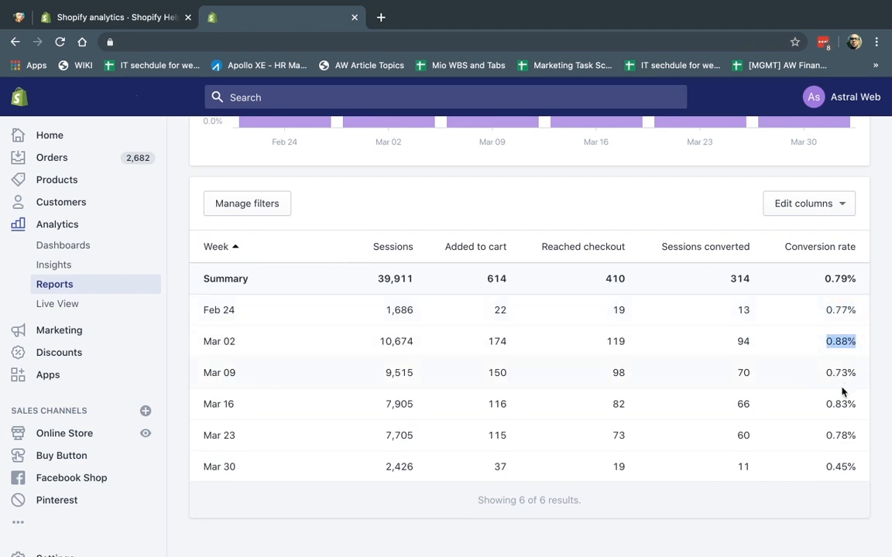
triple_click(843, 469)
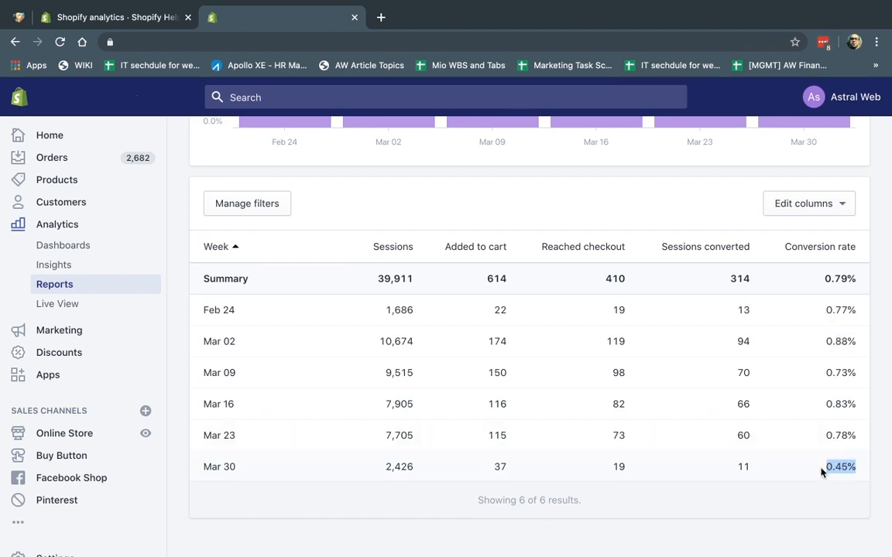
triple_click(828, 281)
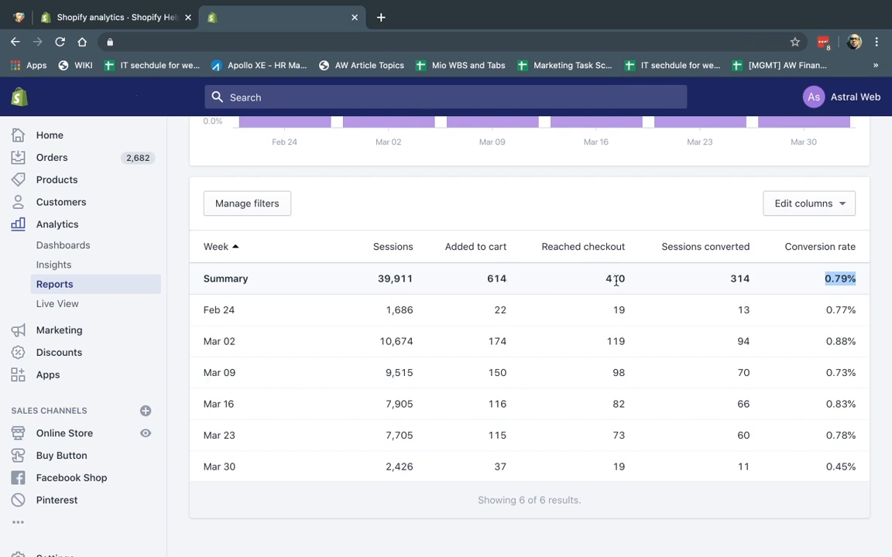
click(730, 281)
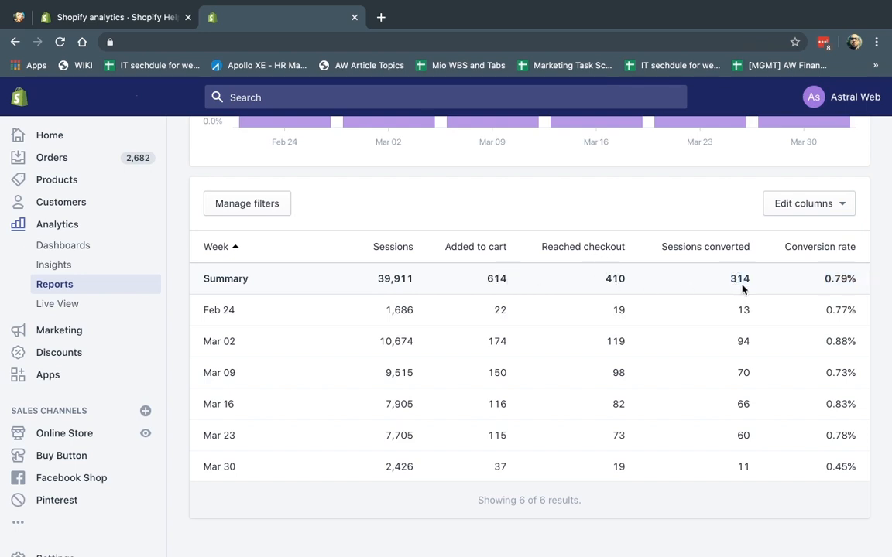
scroll(742, 289, up, 10)
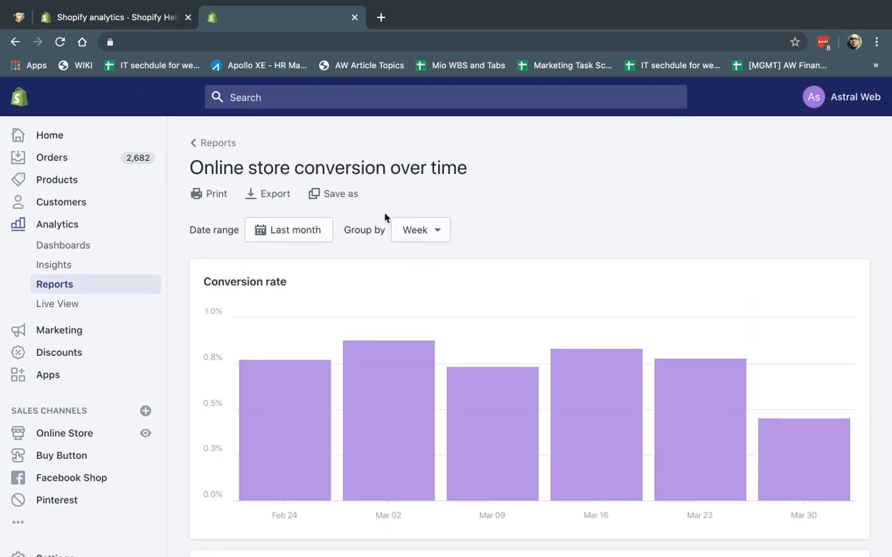
Preview the weekly conversion report's printout without printing it, and export the report as a CSV table
click(209, 194)
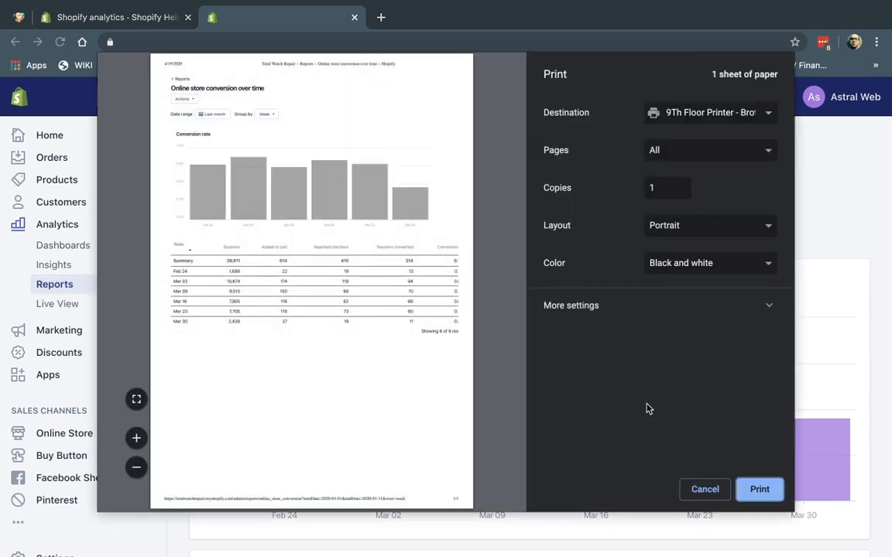
click(703, 489)
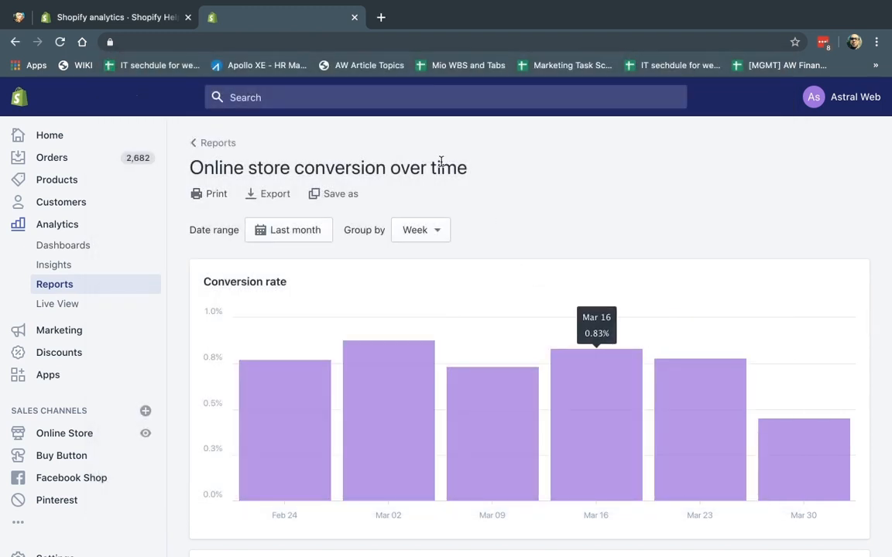
click(261, 197)
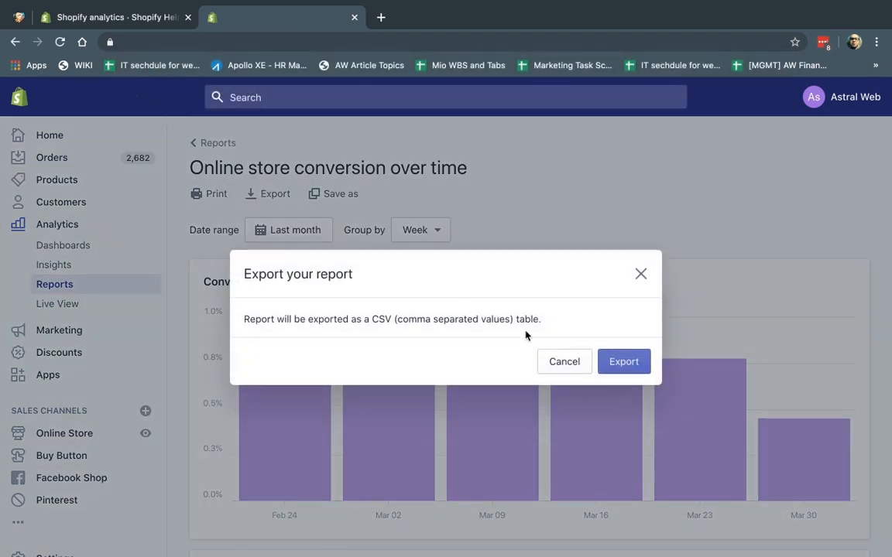
click(629, 373)
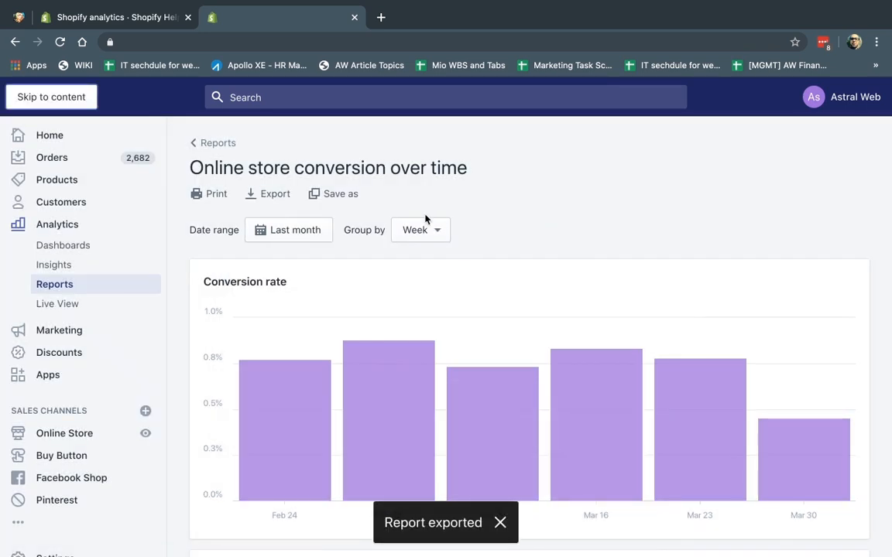
click(545, 221)
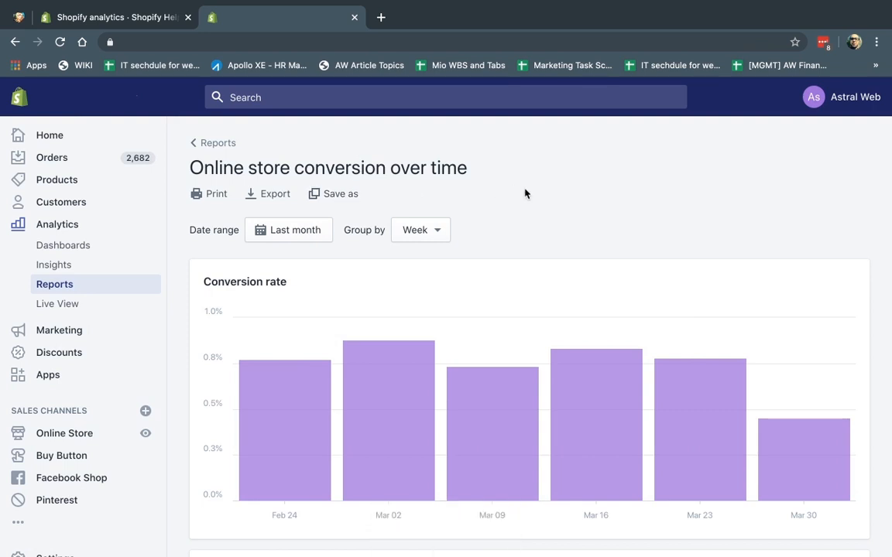
View the overview dashboard and the reports list, and reopen the full online store conversion rate report from the dashboard
click(85, 246)
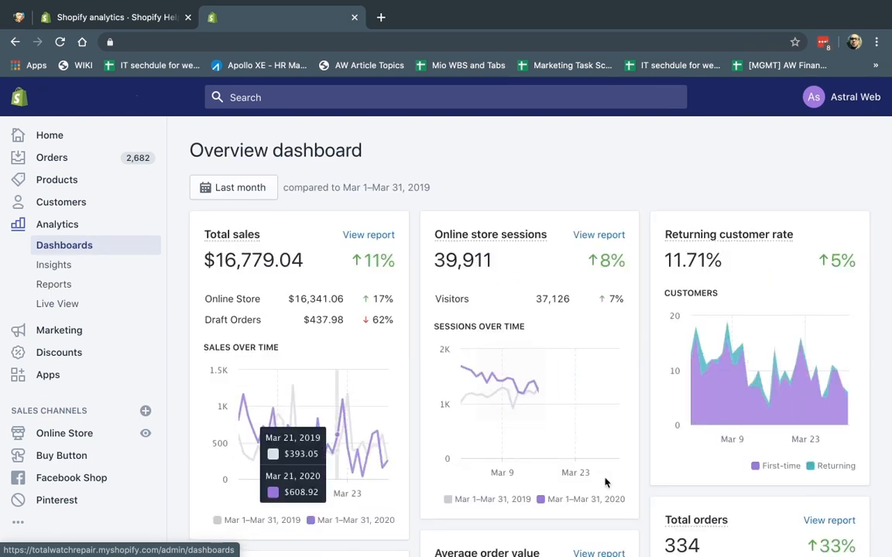
click(38, 285)
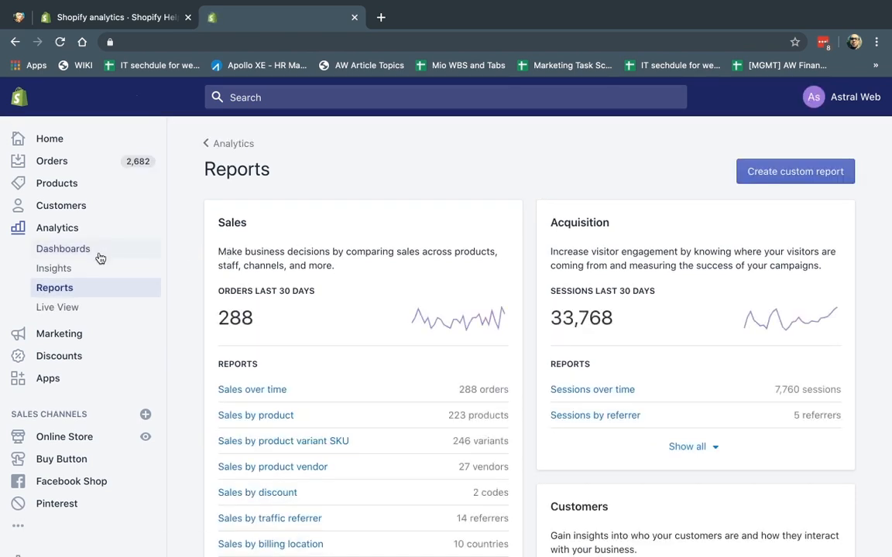
click(75, 248)
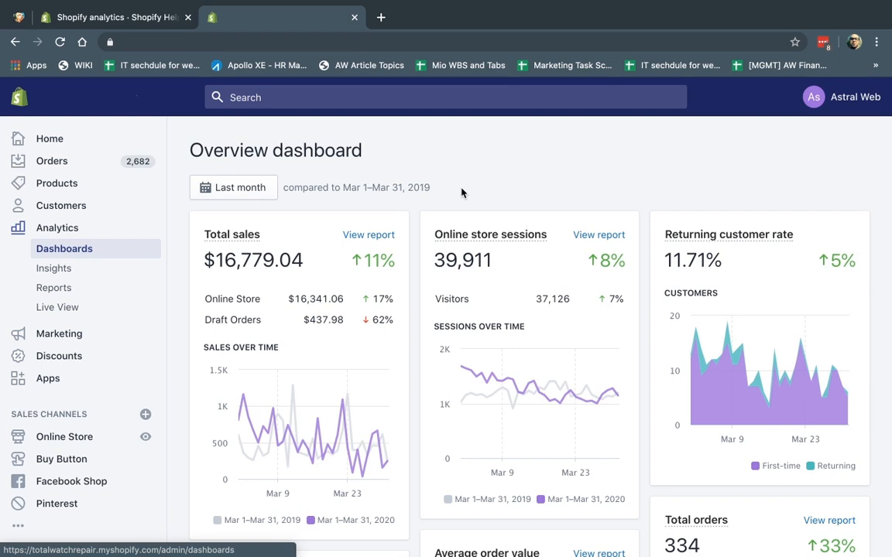
scroll(461, 193, down, 5)
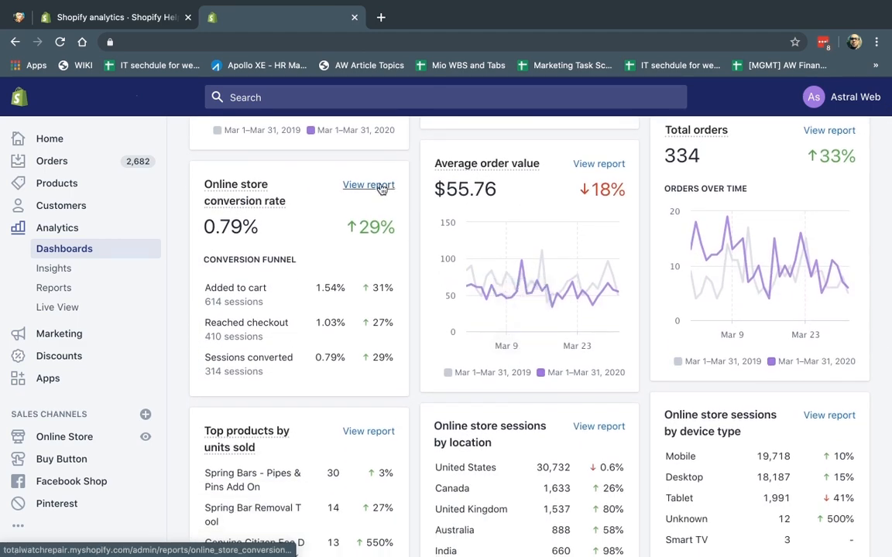
click(380, 186)
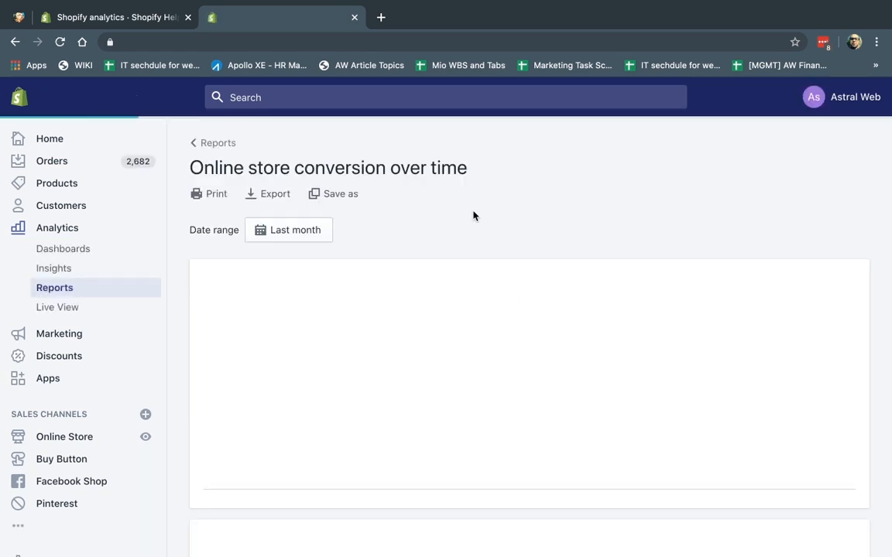
Look through the columns available for the conversion report's table and add the Device browser column
scroll(598, 250, down, 3)
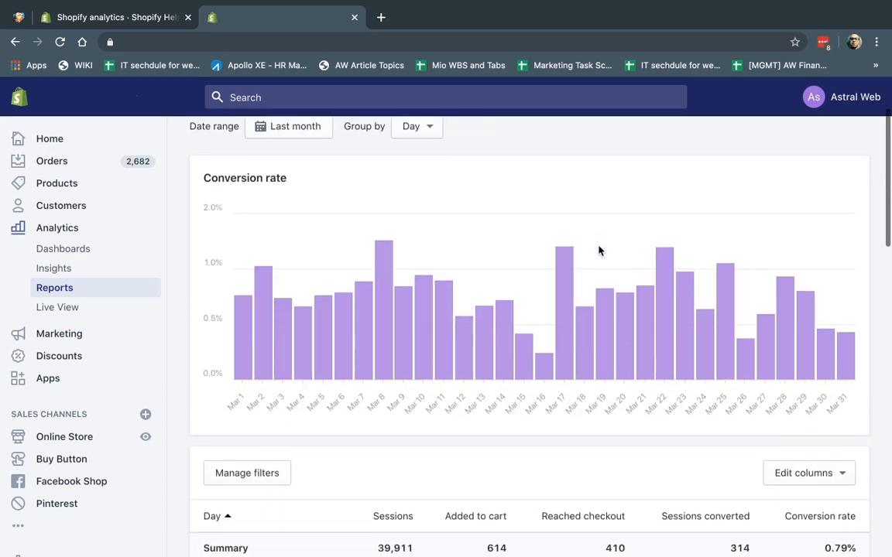
scroll(598, 250, down, 7)
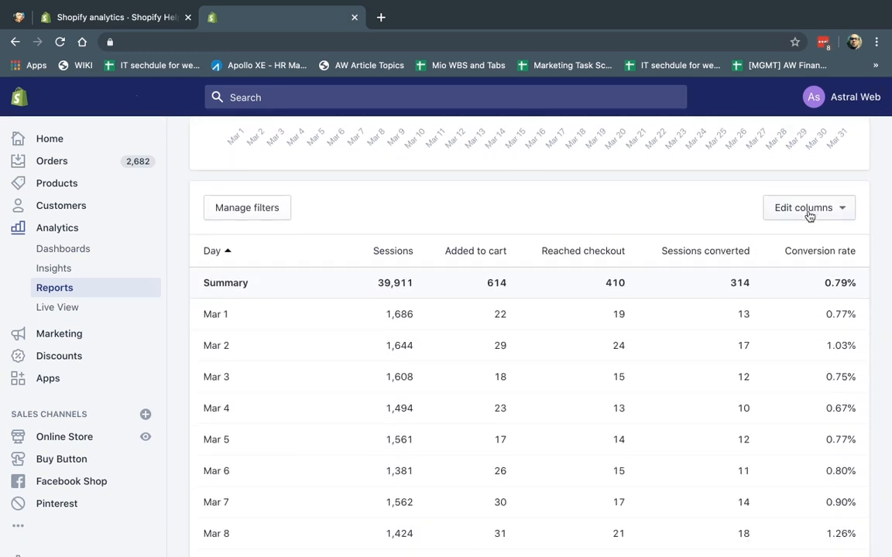
click(807, 216)
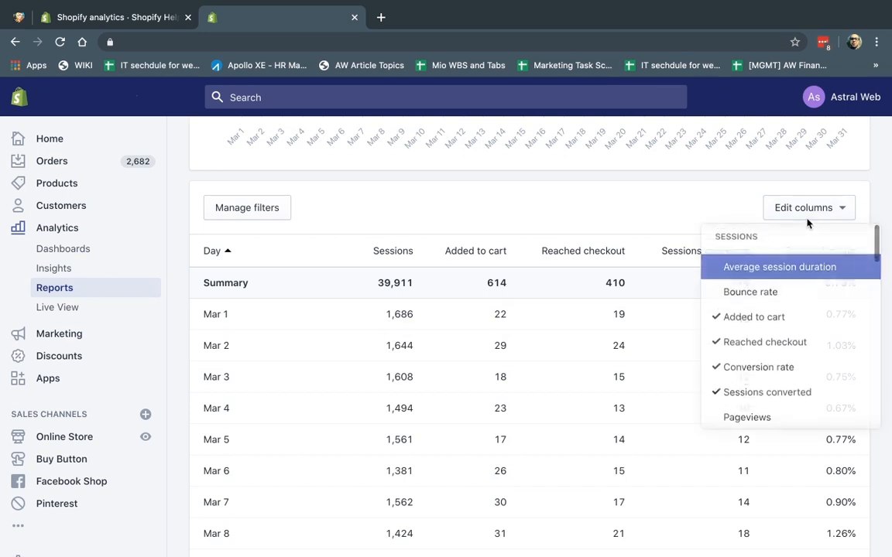
scroll(803, 331, down, 1)
scroll(804, 330, down, 3)
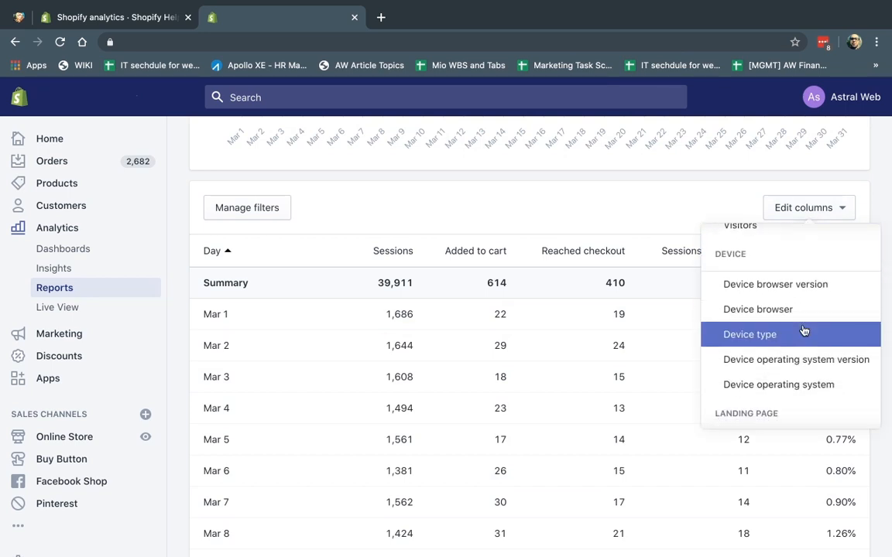
scroll(760, 322, up, 5)
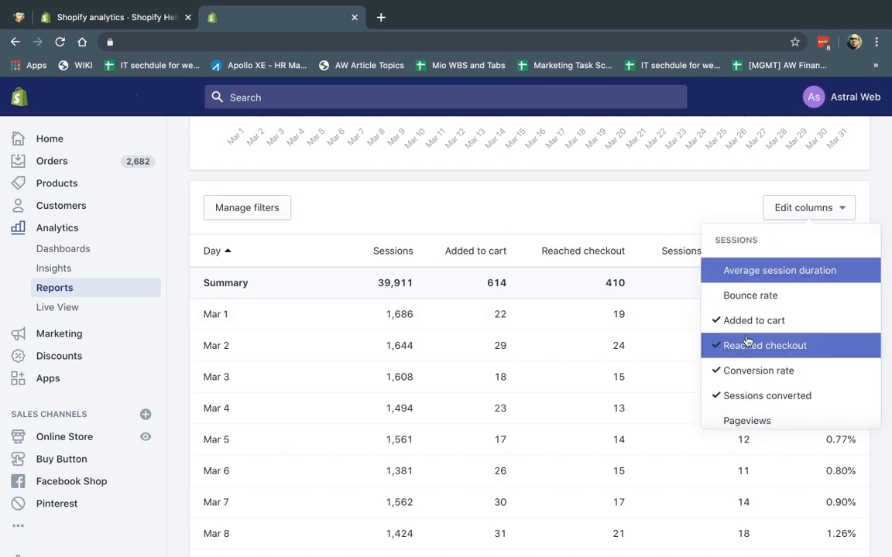
scroll(747, 344, down, 4)
scroll(748, 344, down, 2)
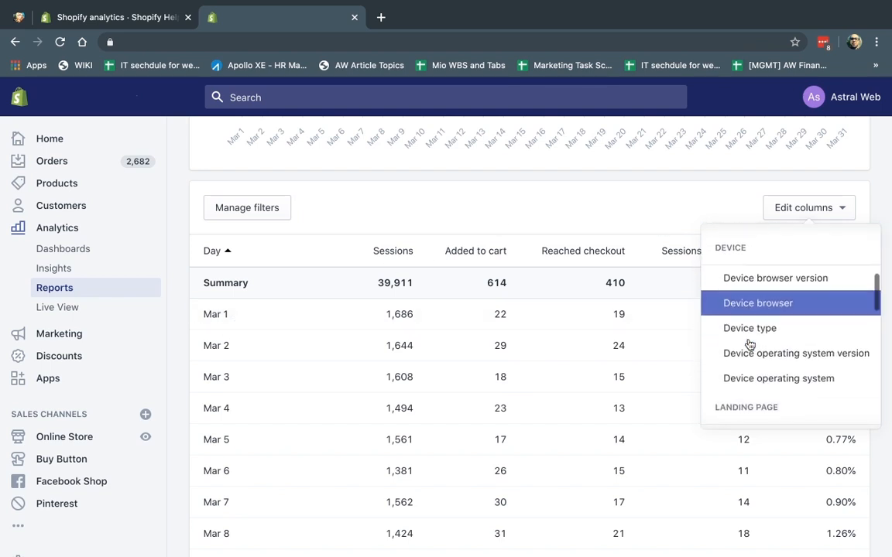
click(796, 290)
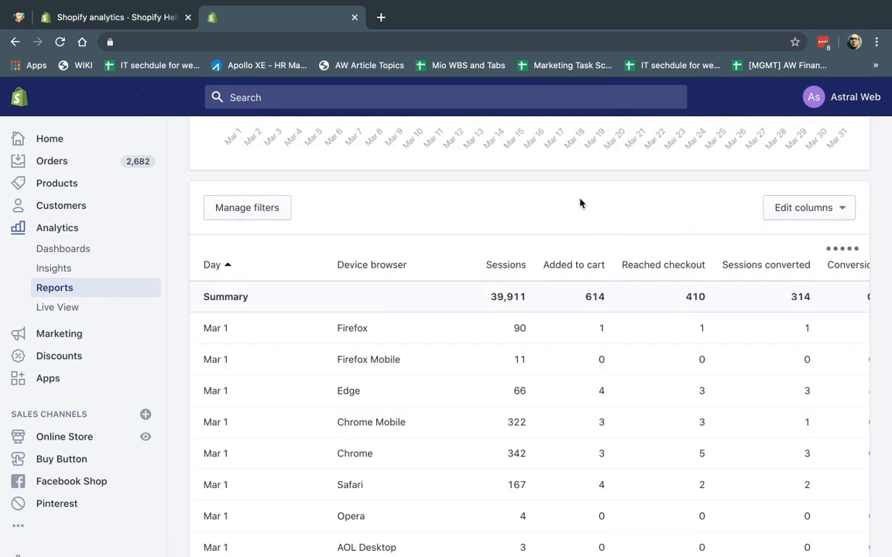
Examine the daily chart and the table's sessions and conversion rates for each device browser, such as Firefox, Firefox Mobile and Edge
scroll(741, 389, right, 2)
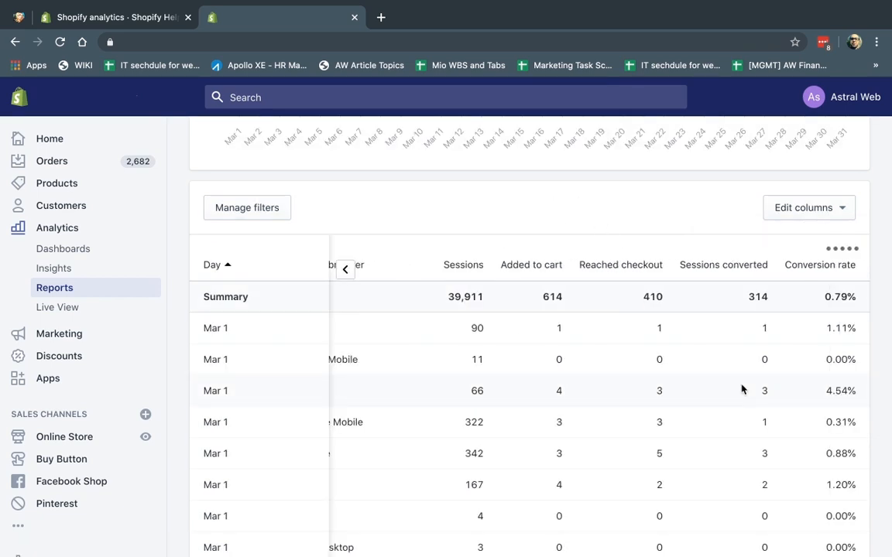
scroll(741, 390, left, 2)
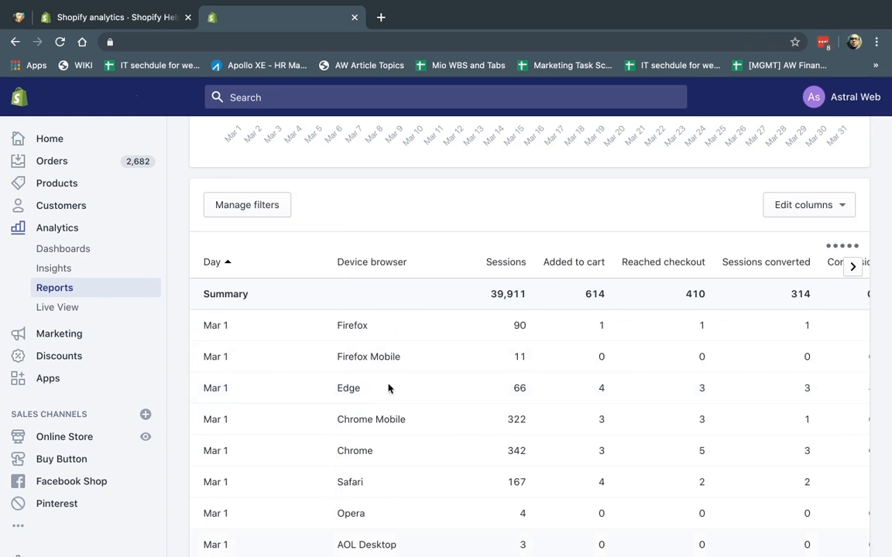
scroll(321, 363, up, 5)
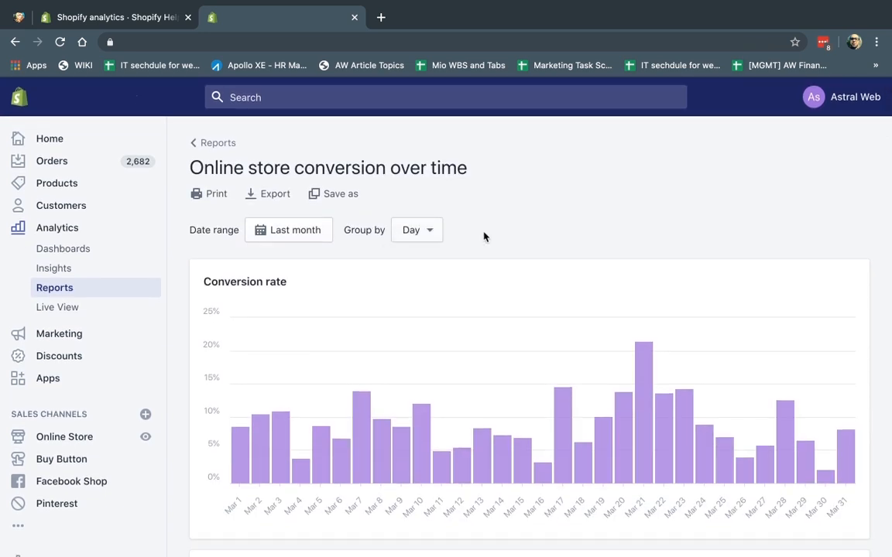
scroll(484, 236, down, 5)
scroll(484, 236, down, 2)
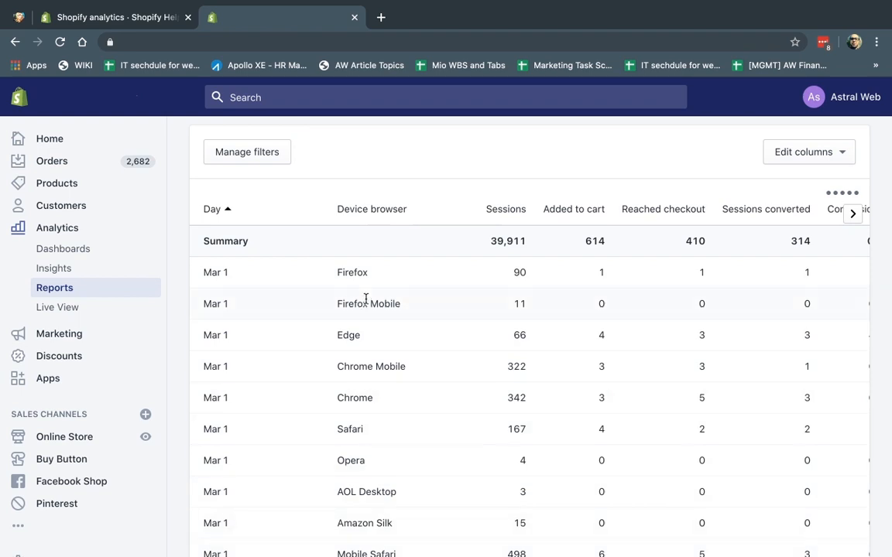
drag(368, 272, 392, 311)
drag(343, 335, 366, 337)
click(366, 337)
scroll(455, 333, right, 5)
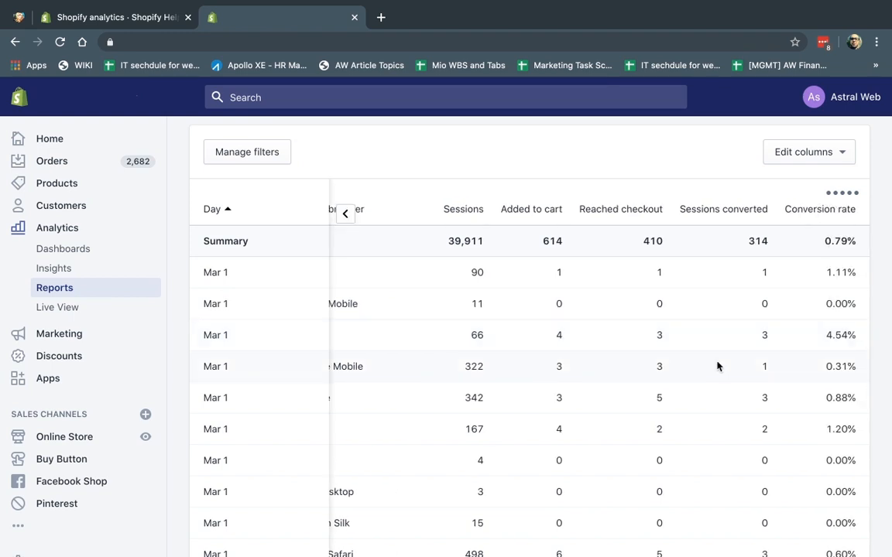
Group the conversion report by month and review the March 2020 rows for each device browser
scroll(617, 332, up, 10)
click(426, 234)
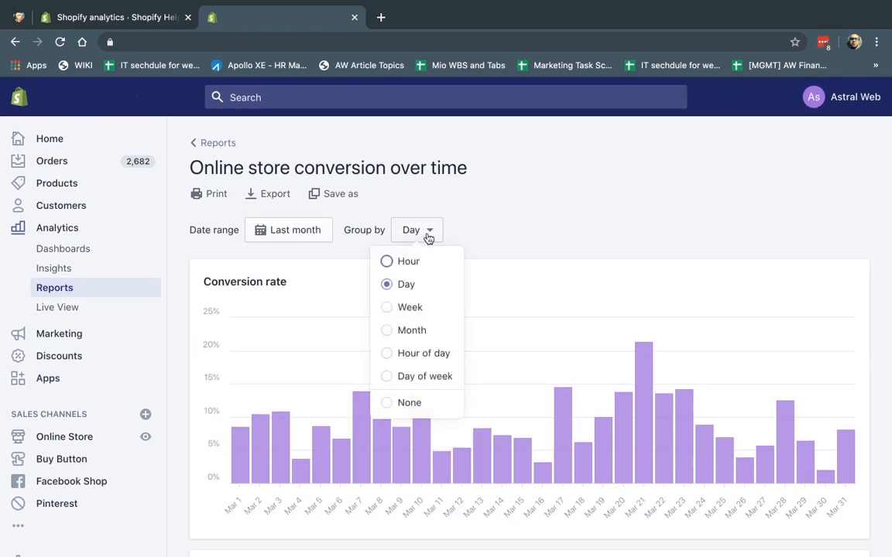
click(412, 332)
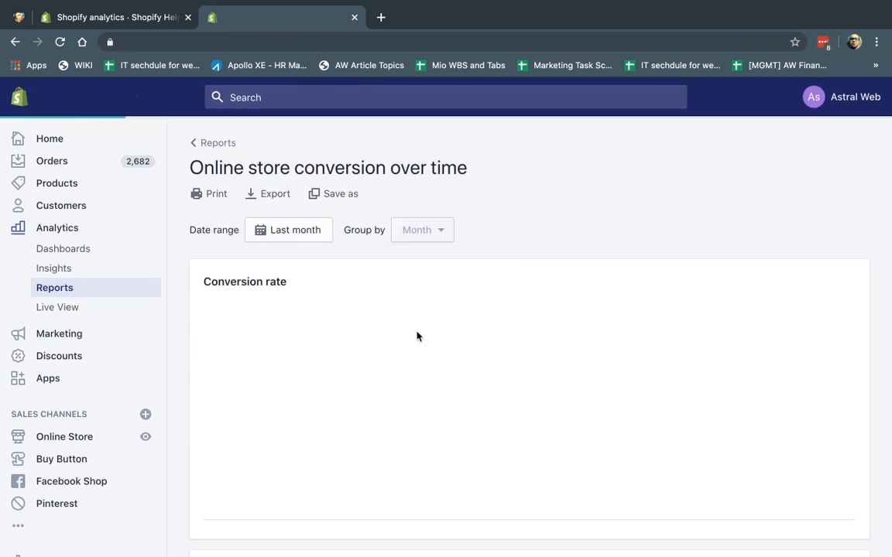
scroll(518, 223, down, 5)
scroll(518, 224, down, 8)
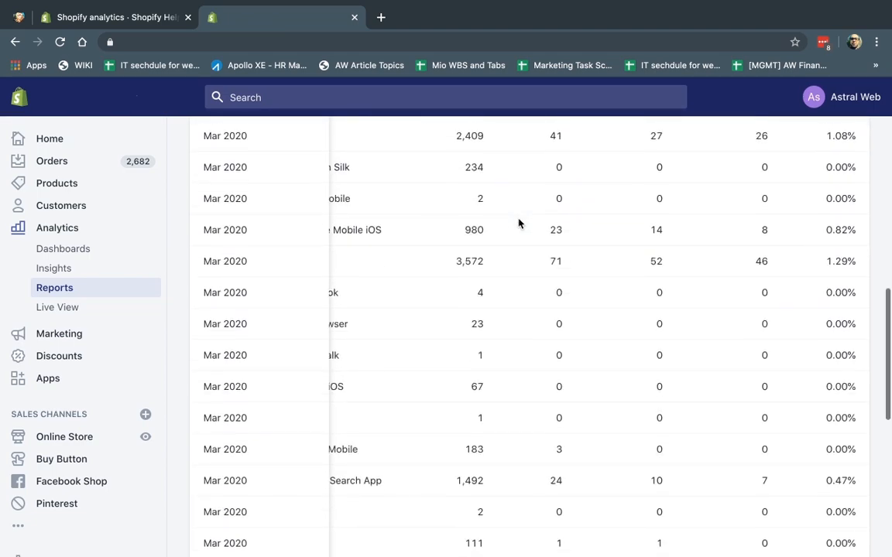
scroll(617, 256, left, 3)
scroll(617, 255, up, 10)
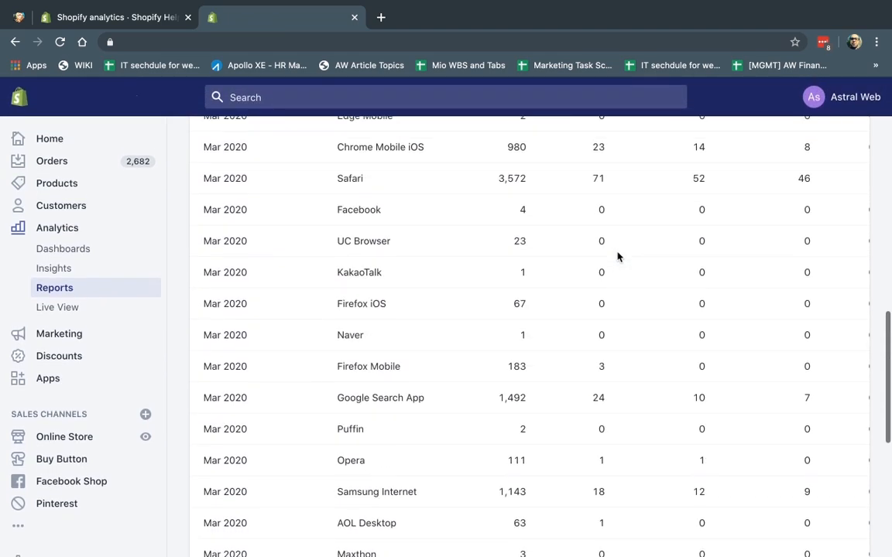
Sort the conversion report by conversion rate from highest to lowest and compare the device browsers' sessions and rates
scroll(619, 263, up, 5)
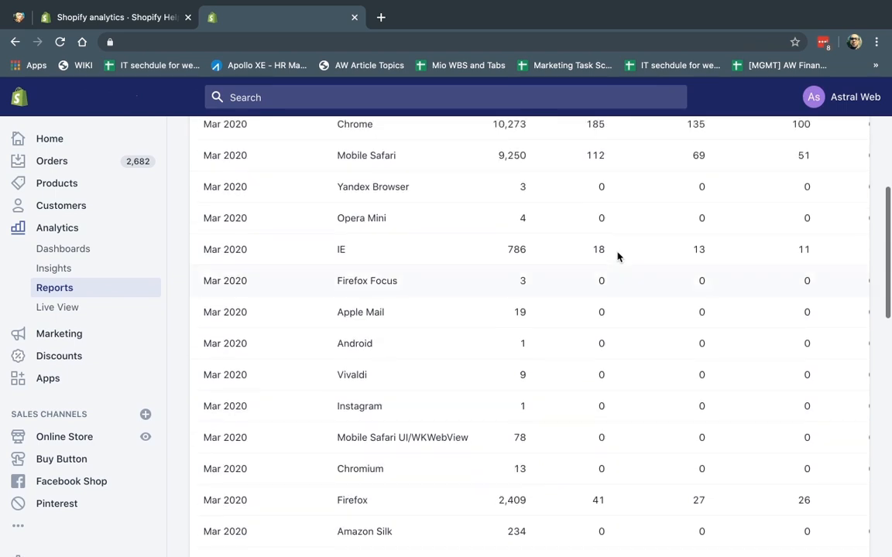
scroll(627, 308, right, 3)
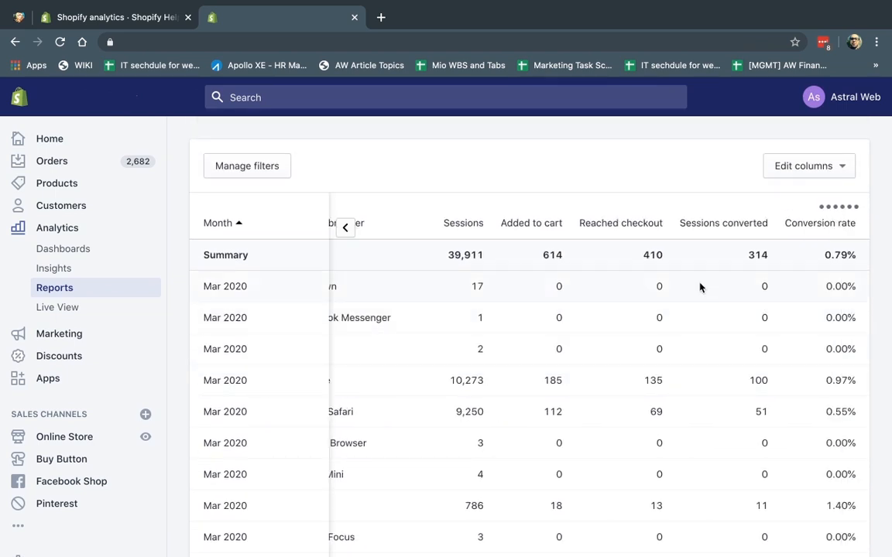
click(822, 223)
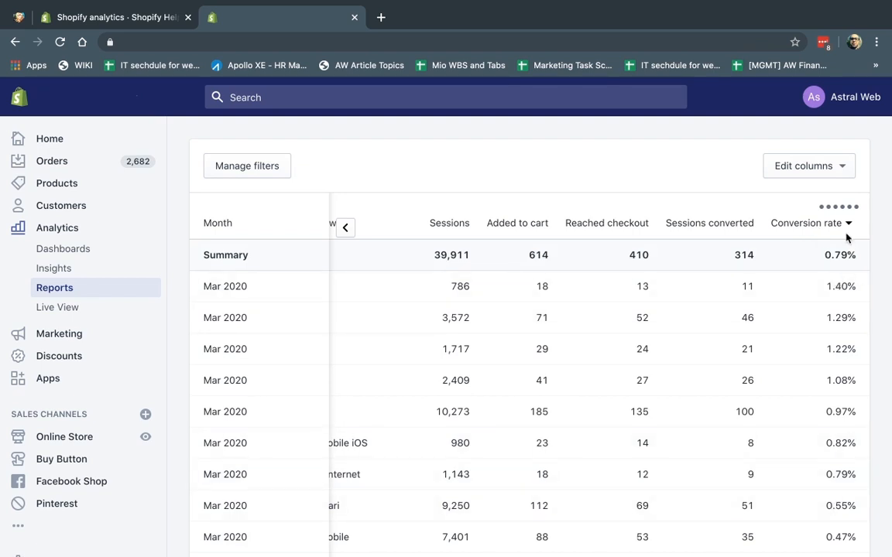
click(835, 224)
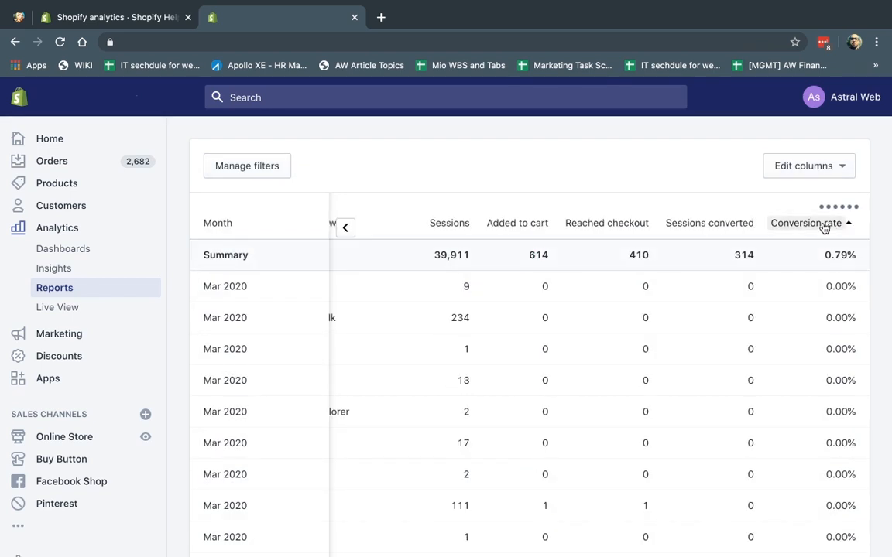
click(823, 225)
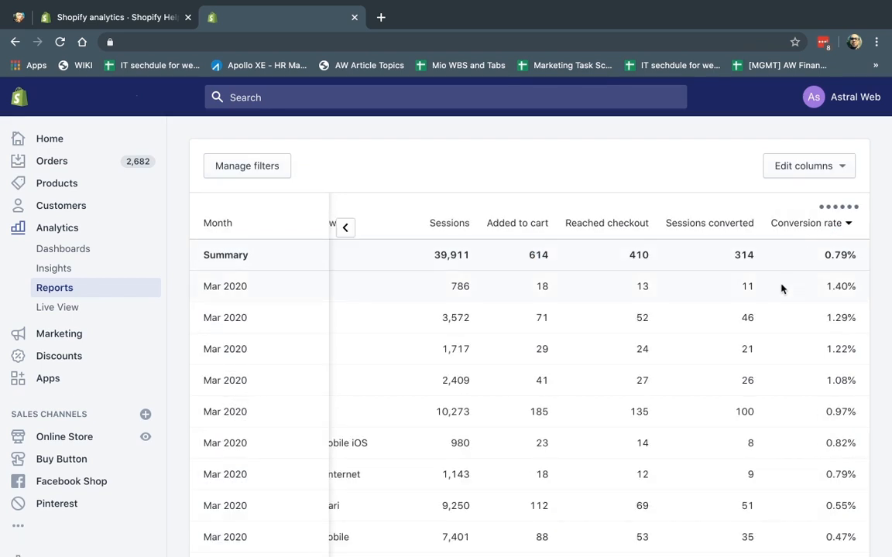
scroll(781, 288, left, 3)
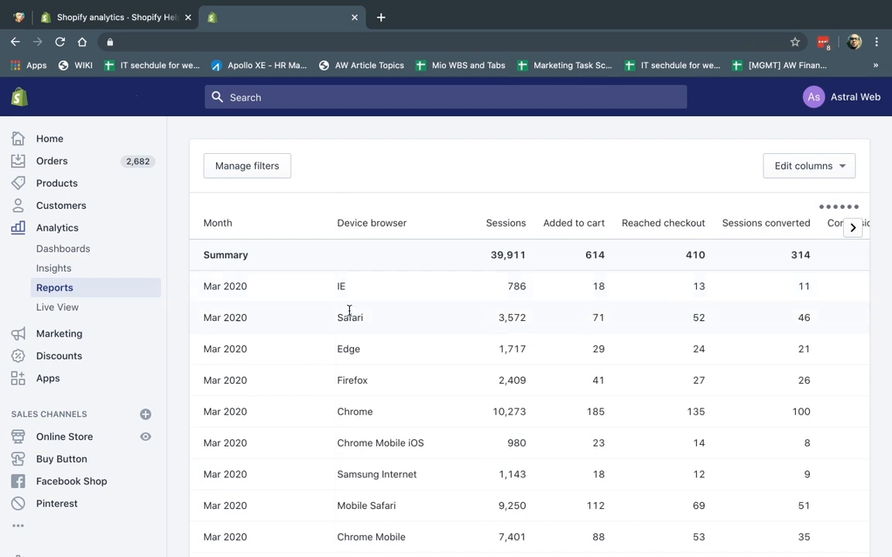
scroll(428, 314, right, 3)
scroll(428, 314, left, 3)
scroll(528, 377, right, 3)
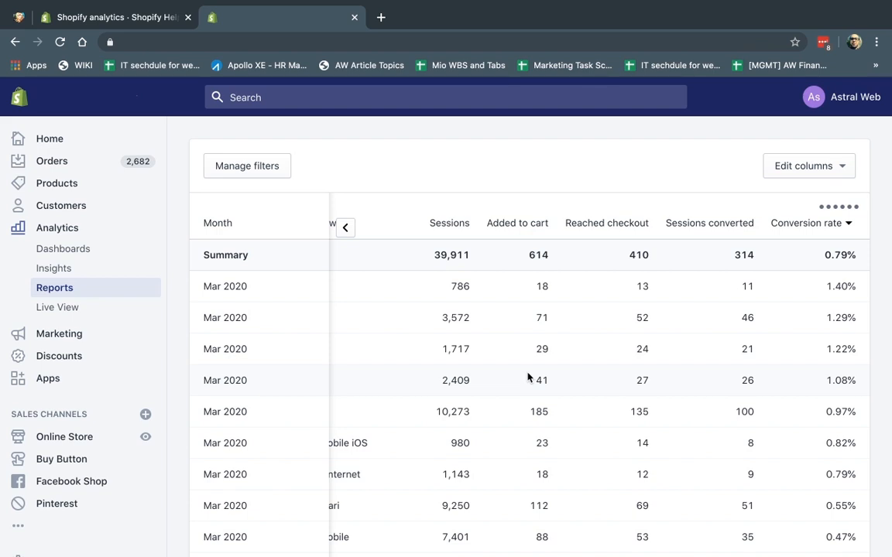
scroll(528, 377, left, 3)
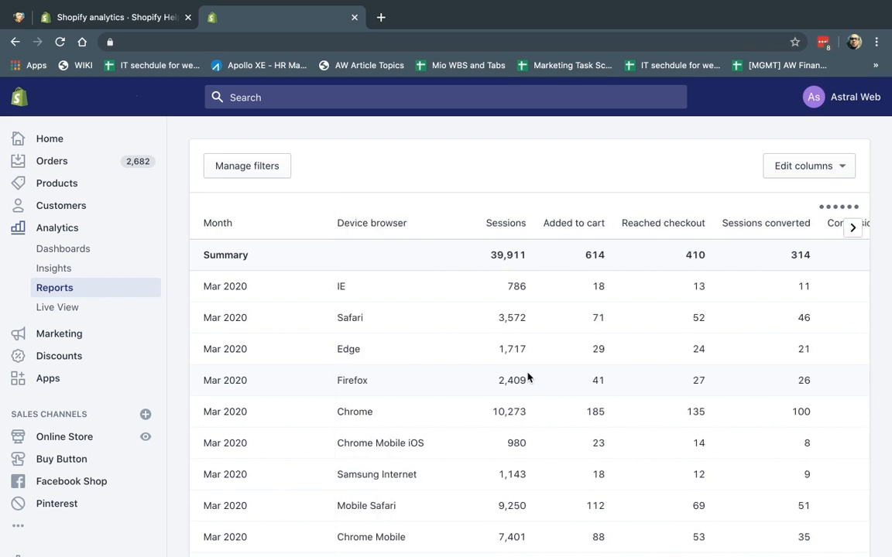
Sort the report by sessions from highest to lowest and add the Bounce rate column
click(511, 223)
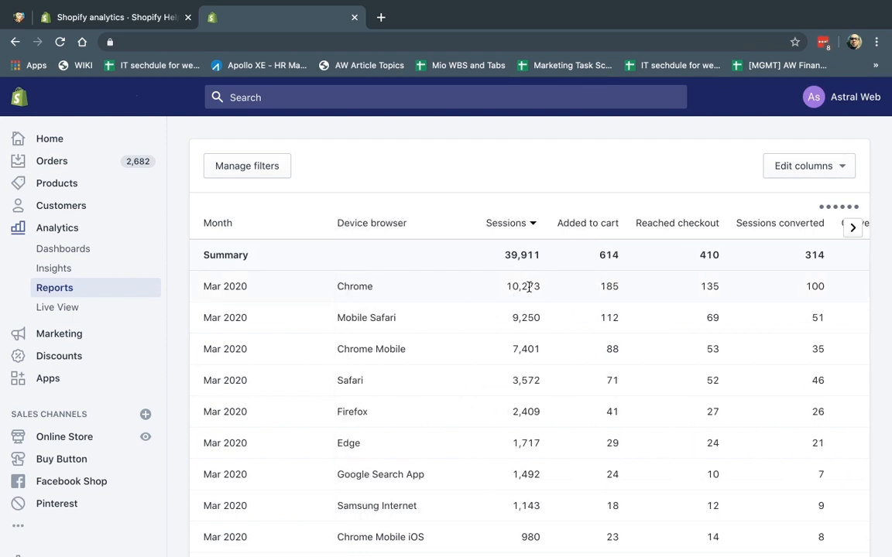
click(809, 166)
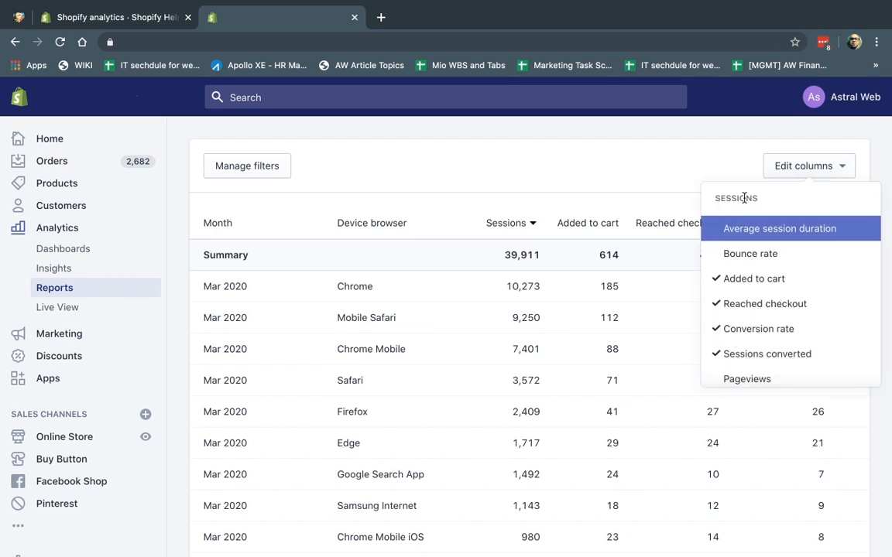
click(761, 262)
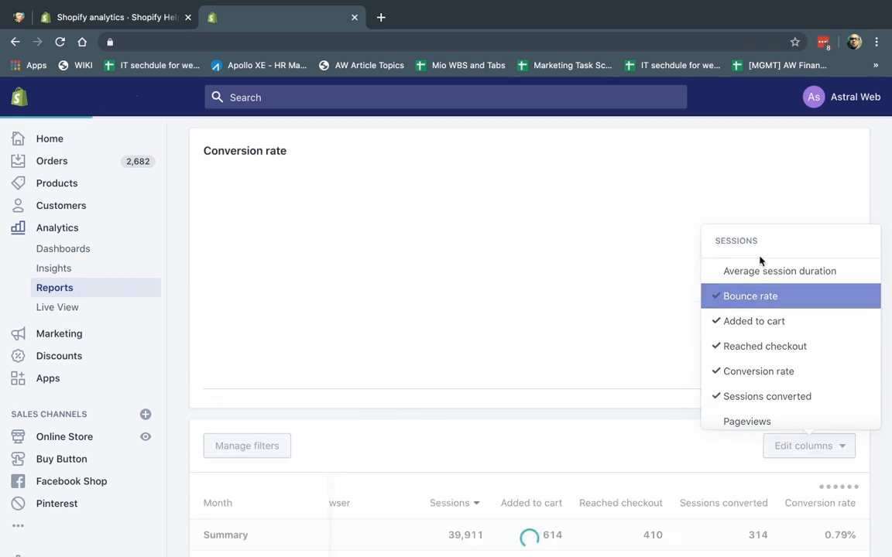
click(668, 203)
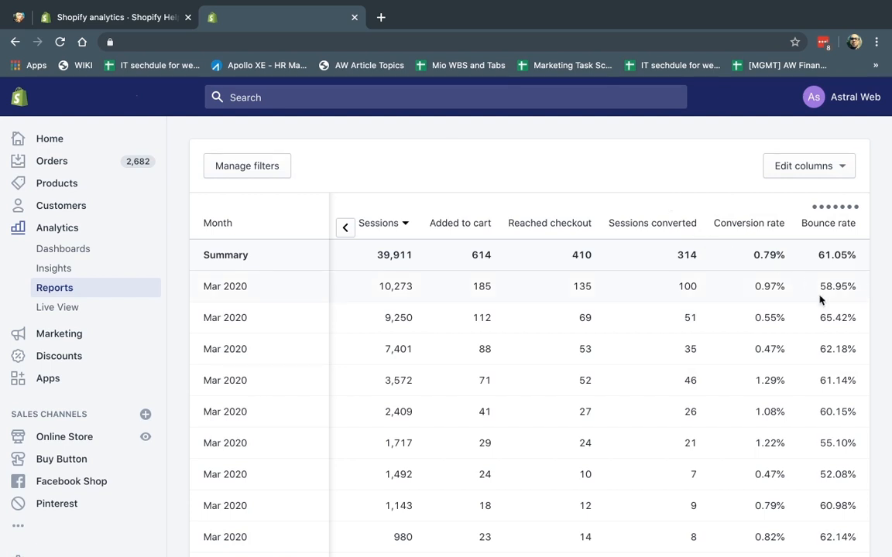
Look through the available session, device and landing page columns and add the Landing page URL column
click(776, 164)
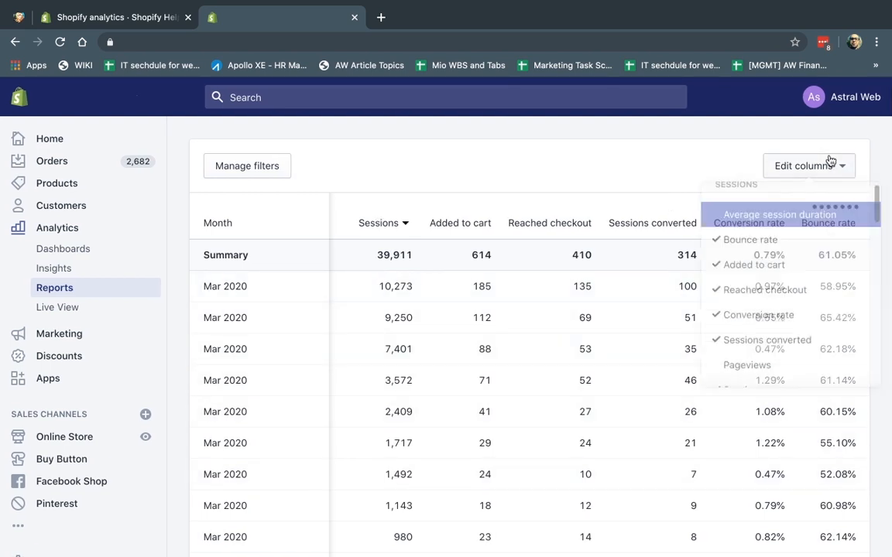
scroll(802, 278, down, 2)
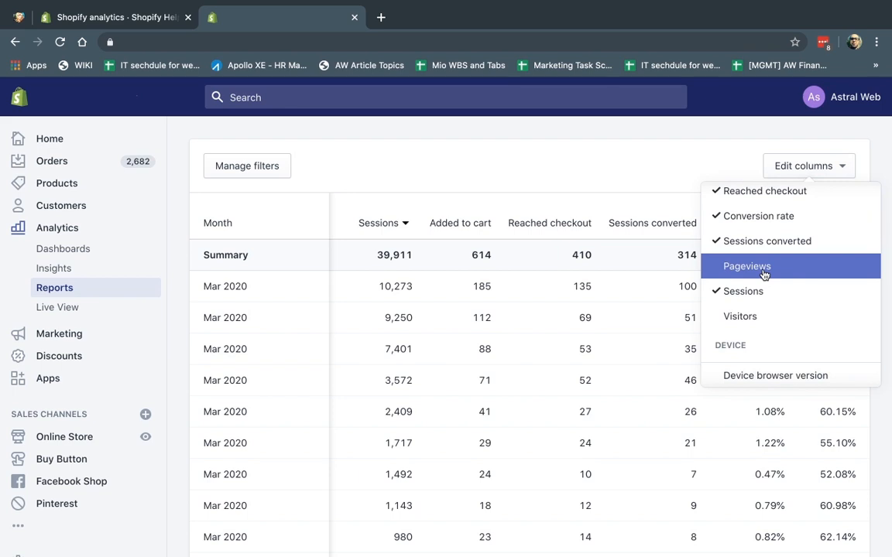
scroll(794, 275, down, 2)
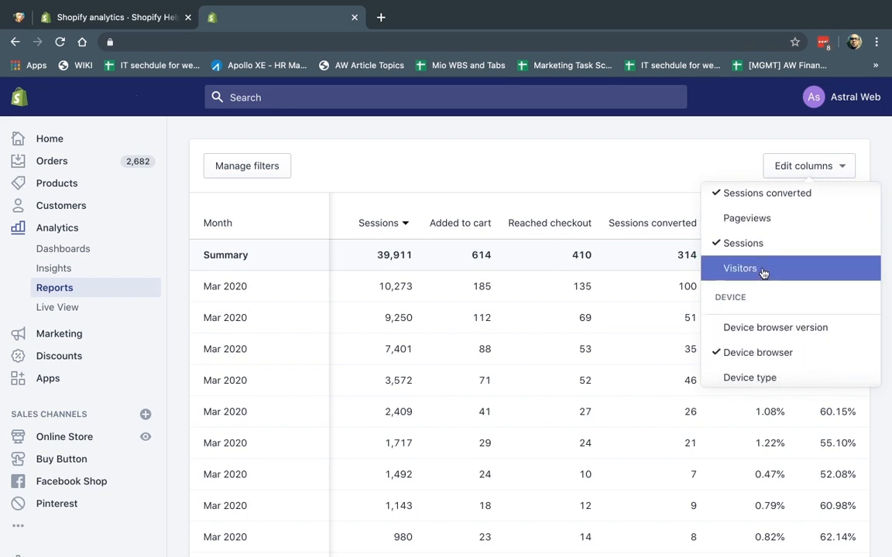
scroll(820, 283, up, 5)
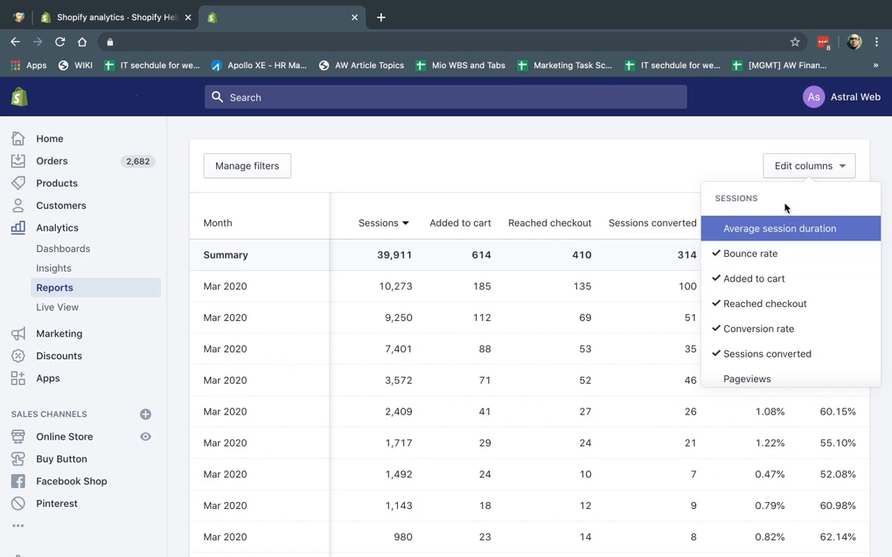
double_click(713, 199)
scroll(743, 225, down, 4)
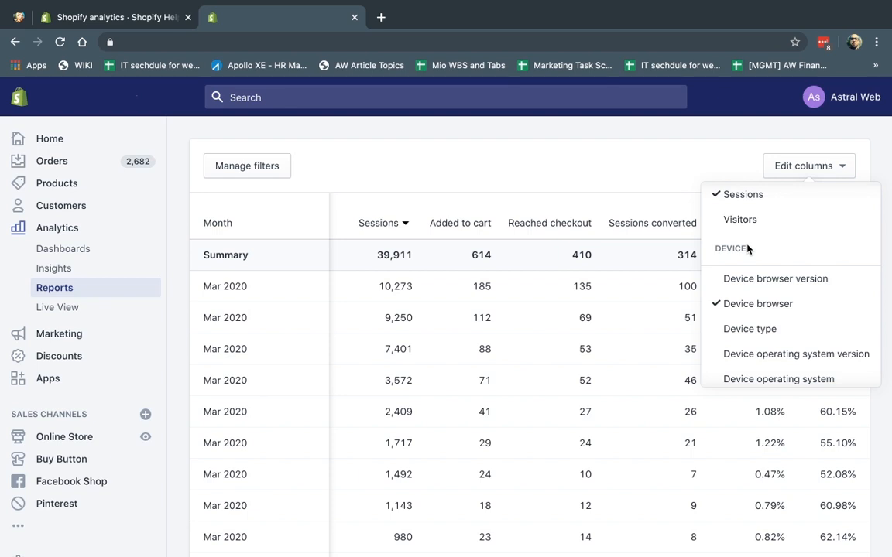
double_click(739, 244)
click(759, 248)
scroll(758, 248, down, 5)
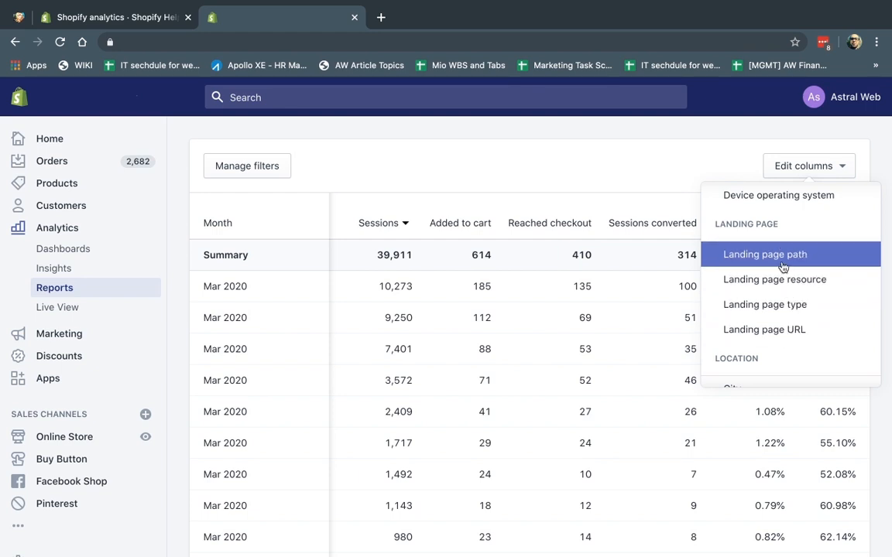
click(781, 331)
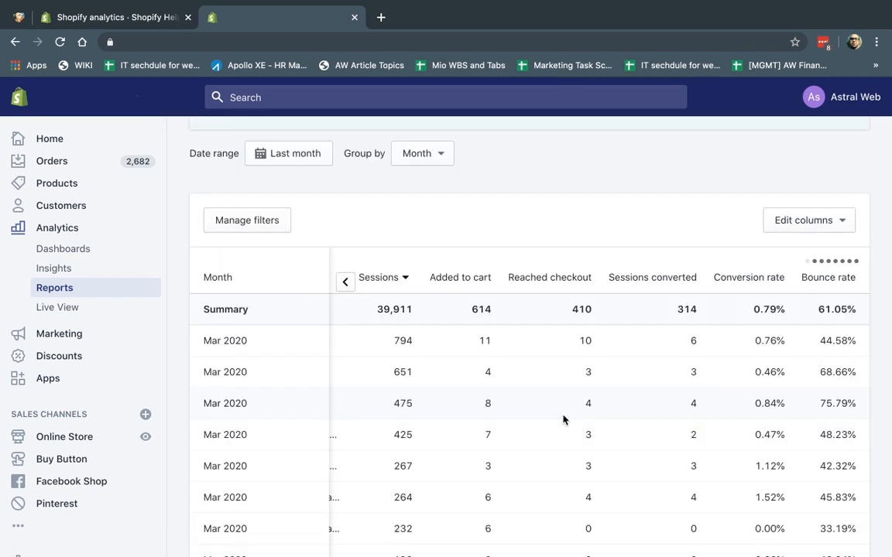
Examine the sessions, checkout, conversion and bounce figures for each landing page URL, such as the Seiko watch collection page
scroll(563, 420, left, 5)
scroll(592, 391, down, 2)
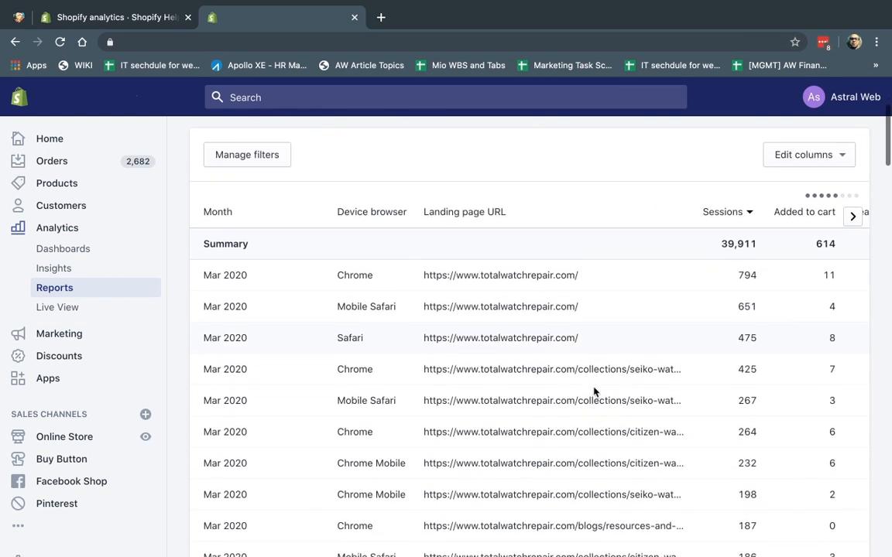
scroll(705, 380, right, 5)
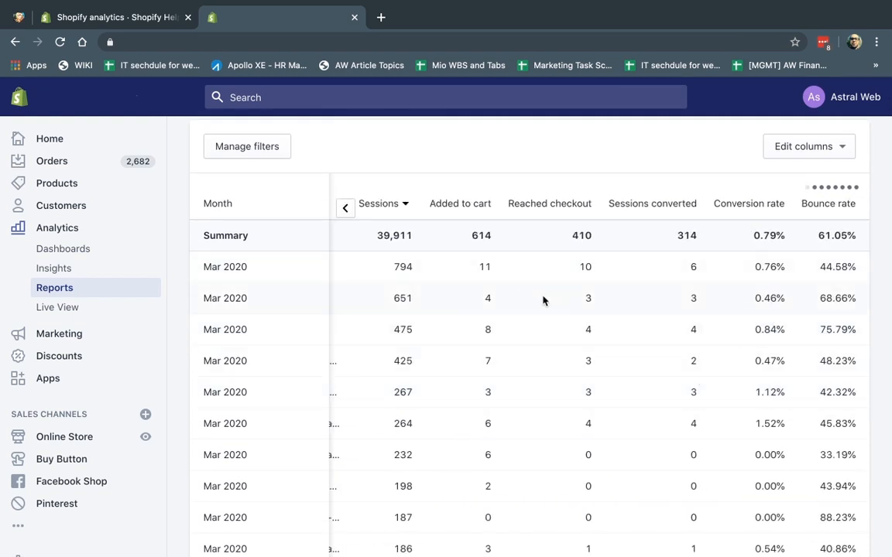
scroll(559, 341, left, 3)
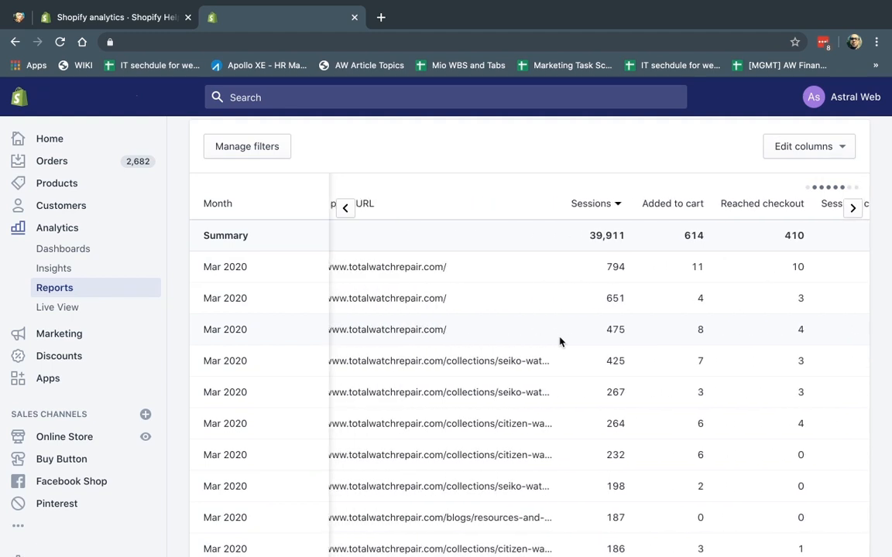
drag(452, 361, 526, 360)
scroll(523, 360, right, 3)
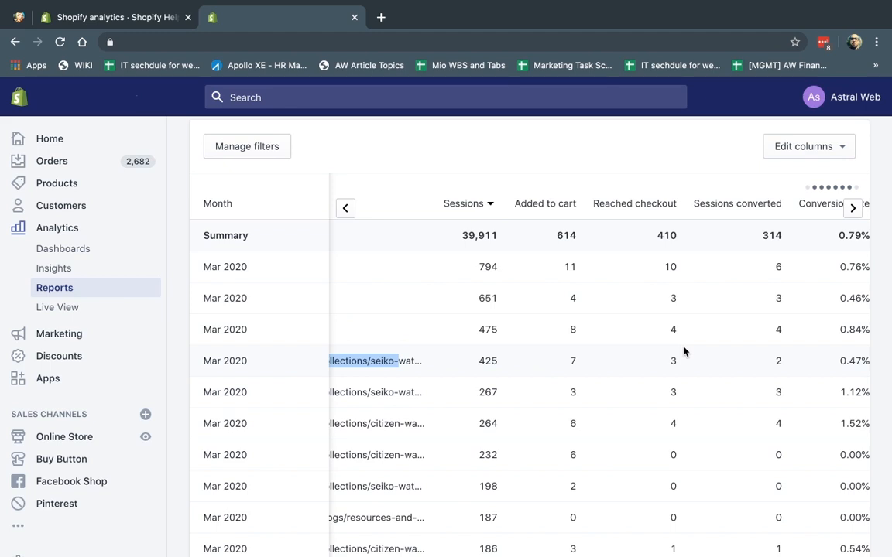
scroll(774, 341, right, 2)
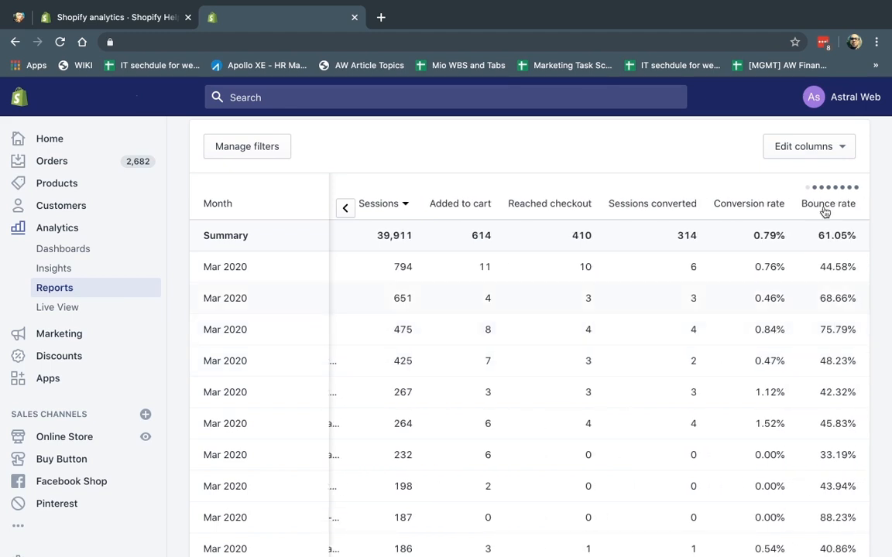
Look through the location, marketing campaign and referrer columns and add the Referrer site column
click(836, 147)
scroll(814, 333, down, 10)
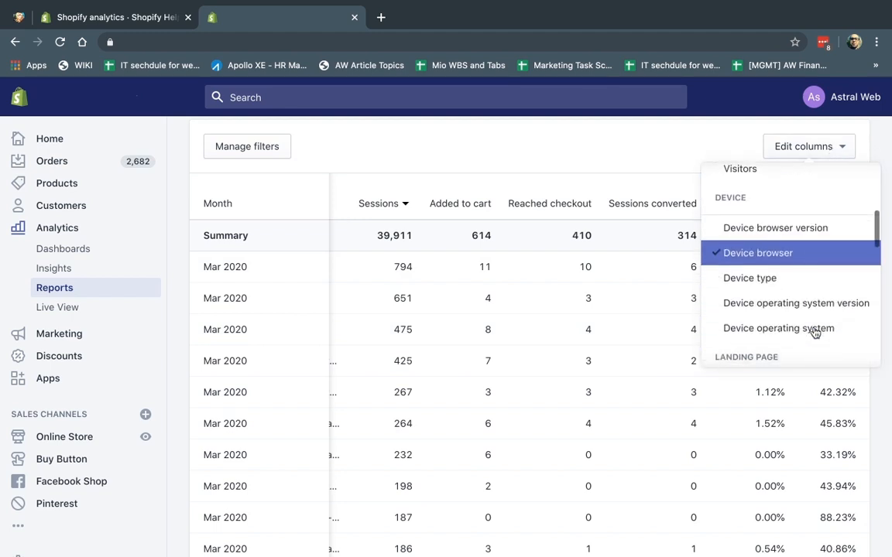
scroll(814, 333, down, 4)
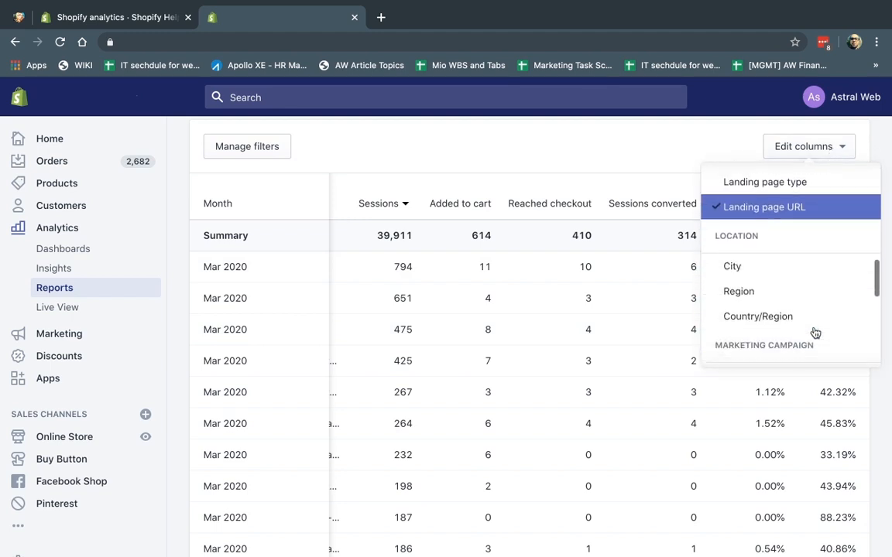
scroll(776, 306, down, 3)
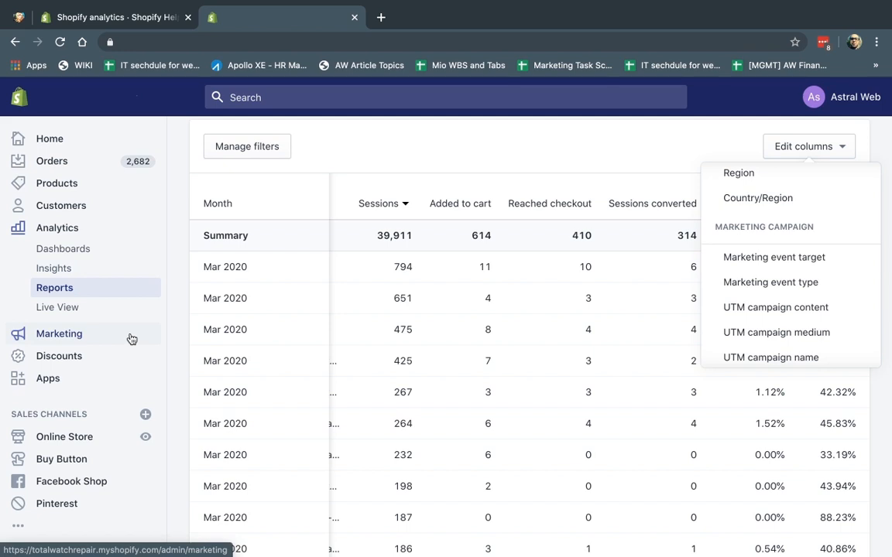
scroll(742, 328, down, 3)
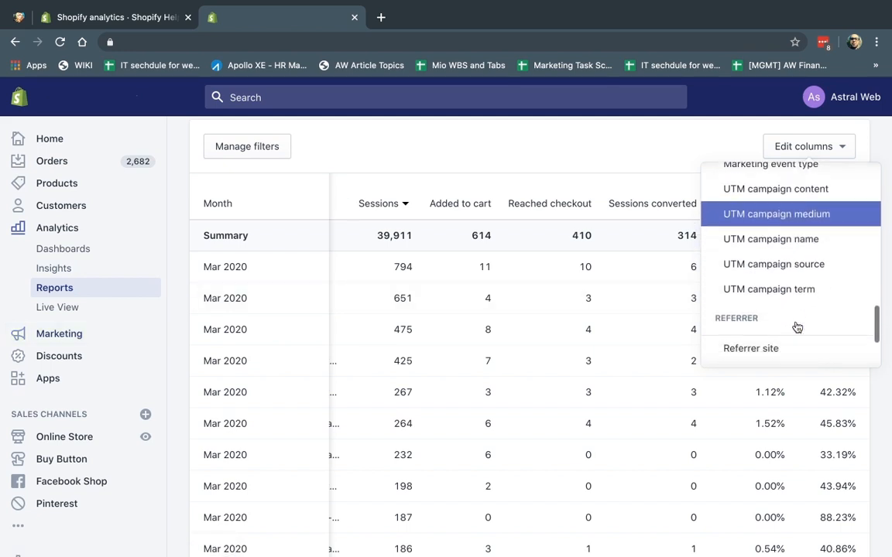
scroll(796, 328, down, 3)
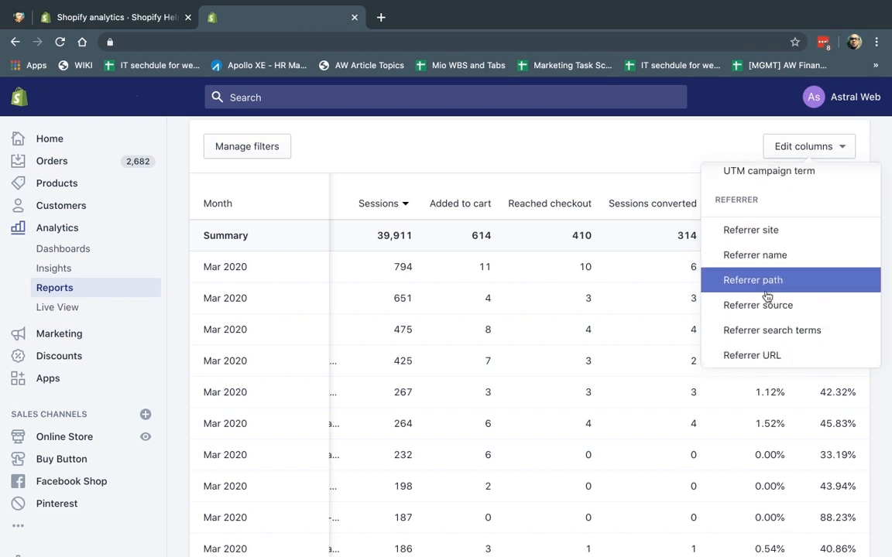
scroll(766, 312, down, 2)
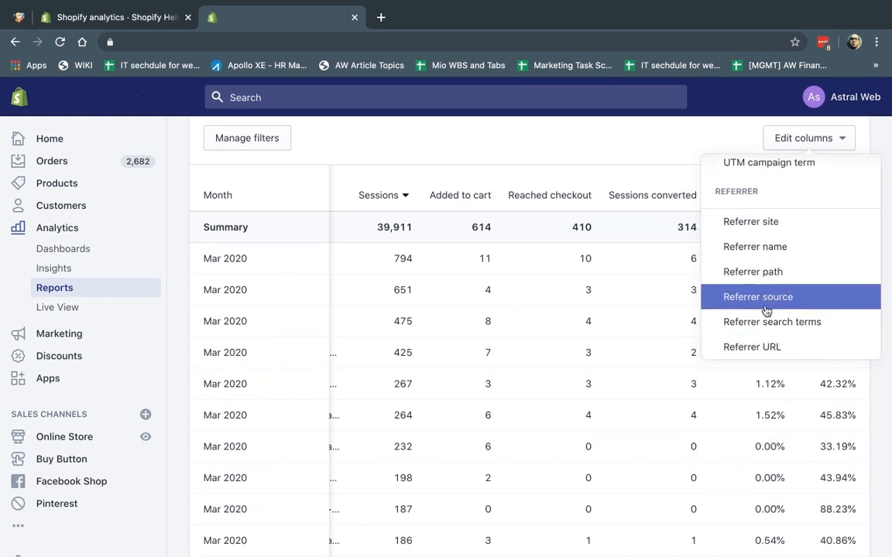
scroll(809, 301, up, 1)
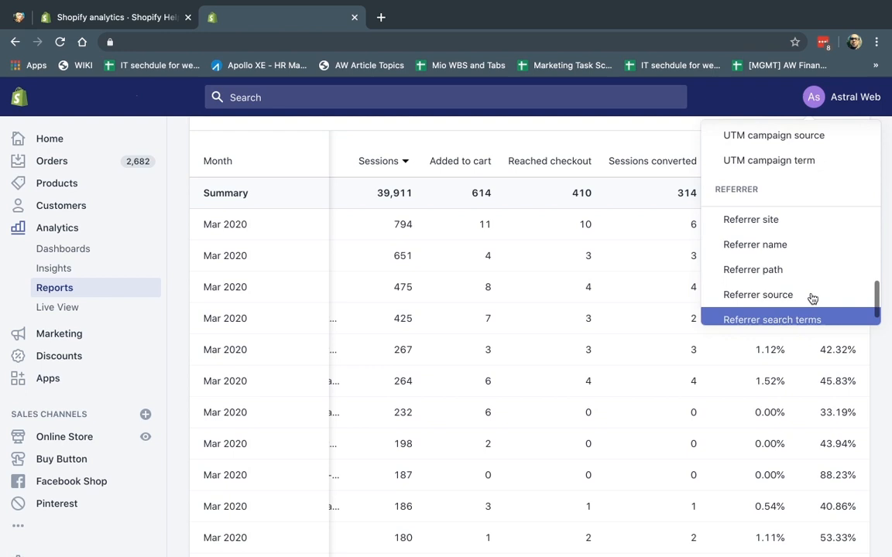
click(768, 227)
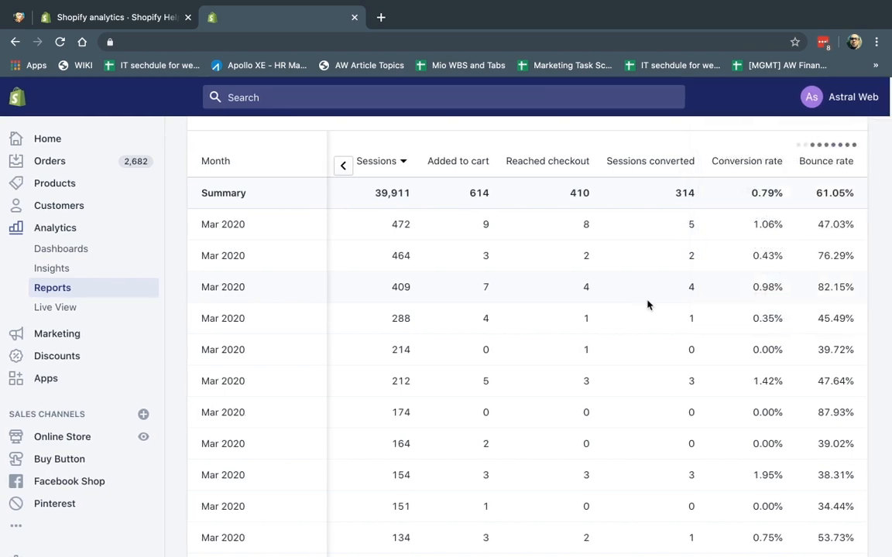
Review the referrer site listed for each landing page and its sessions, including the duckduckgo.com row
scroll(707, 279, left, 5)
scroll(708, 284, left, 2)
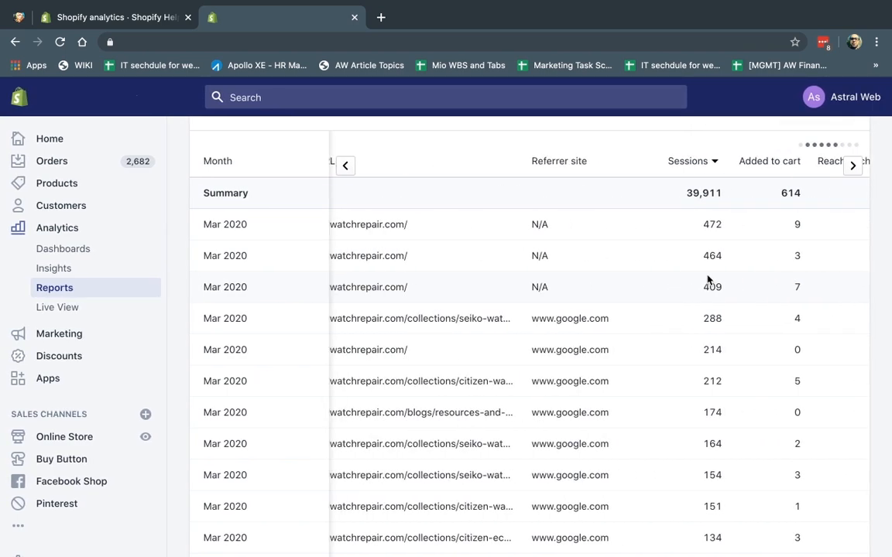
scroll(597, 374, down, 5)
scroll(590, 259, down, 15)
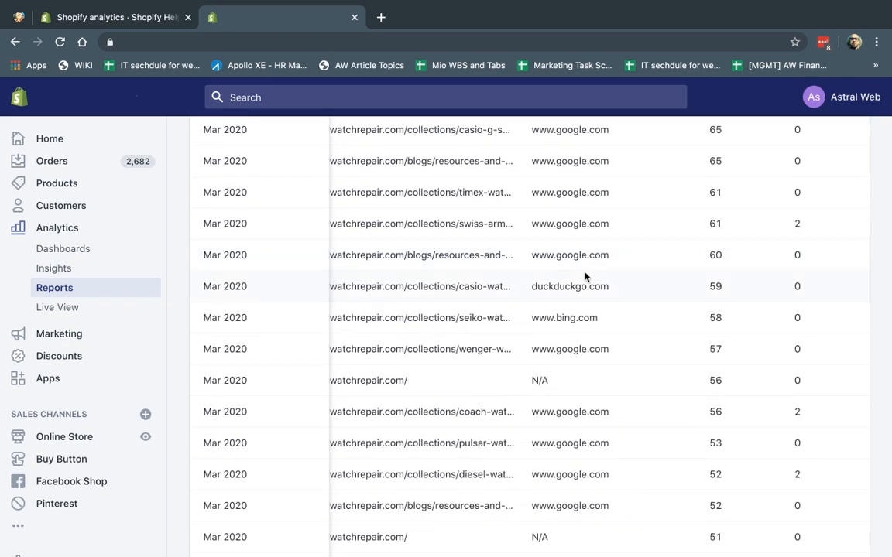
drag(532, 291, 597, 289)
scroll(597, 290, down, 5)
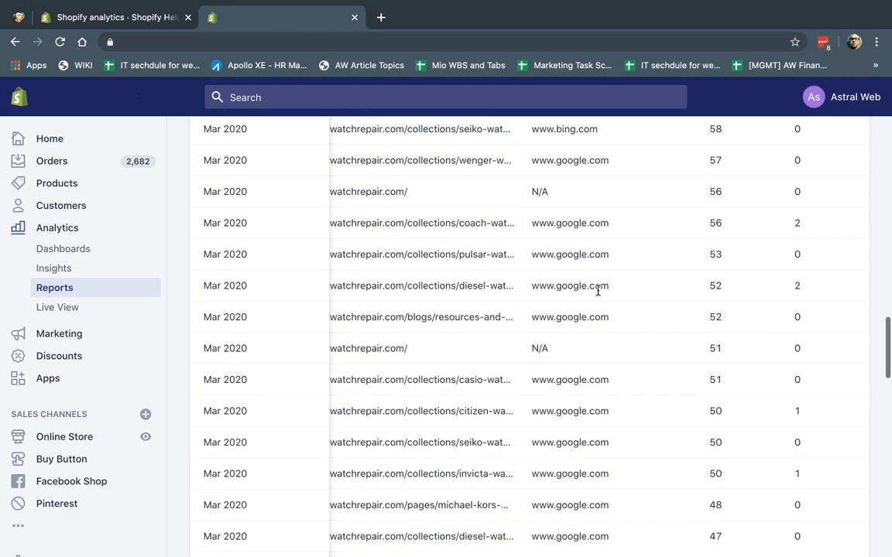
Remove the Device browser column from the online store conversion report
scroll(598, 291, down, 3)
scroll(598, 291, up, 20)
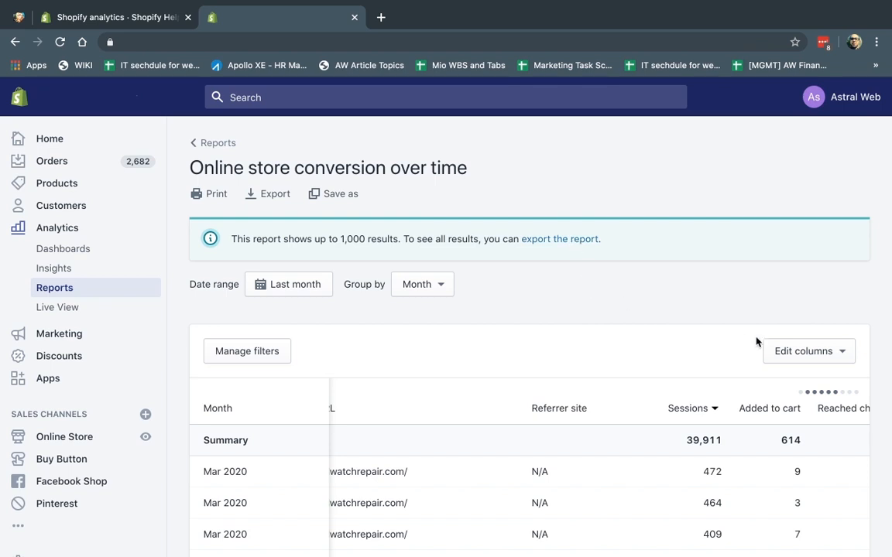
click(822, 353)
scroll(808, 254, down, 3)
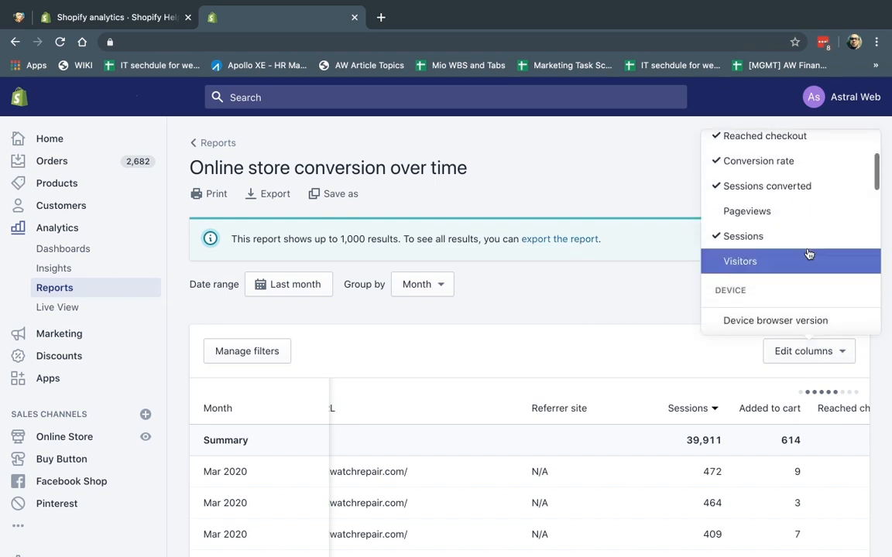
scroll(808, 254, down, 3)
scroll(808, 252, up, 1)
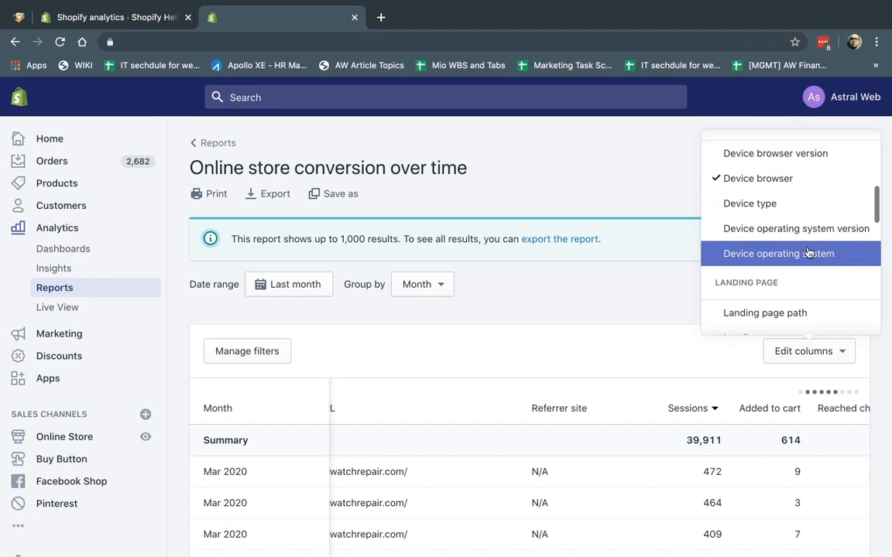
click(794, 183)
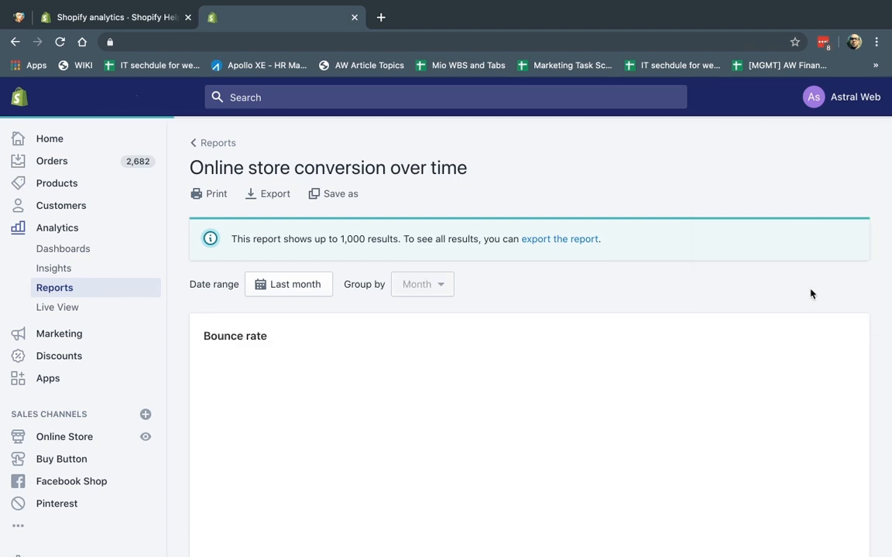
Remove the Conversion rate and Landing page URL columns so the report is broken down by referrer site
click(798, 351)
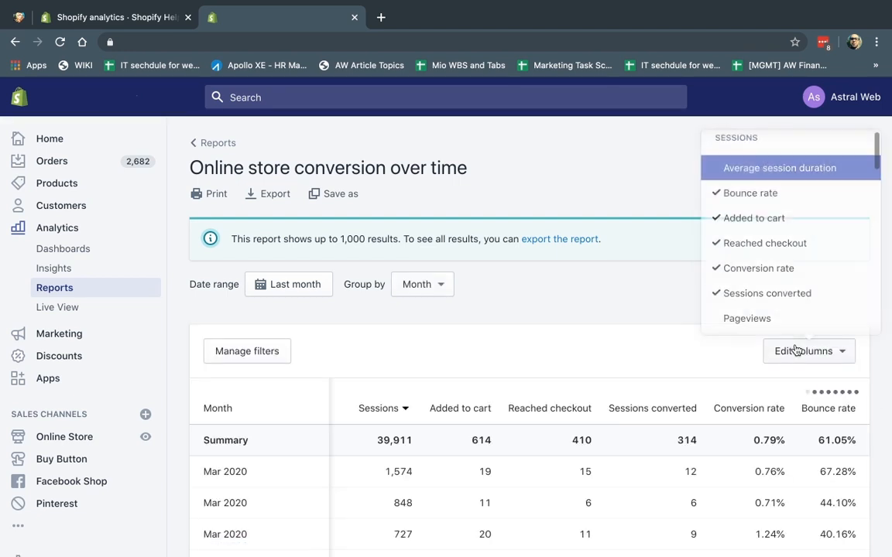
scroll(816, 264, down, 6)
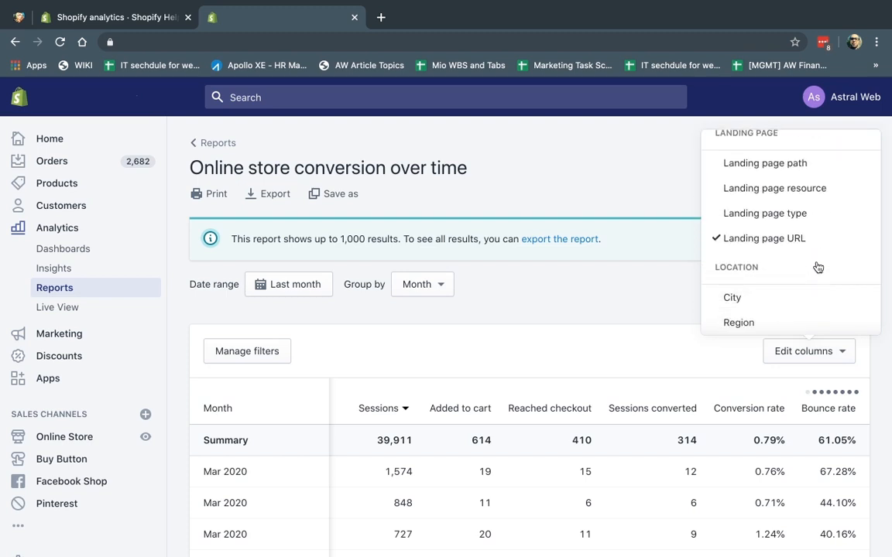
click(817, 264)
scroll(816, 252, down, 1)
scroll(815, 251, up, 2)
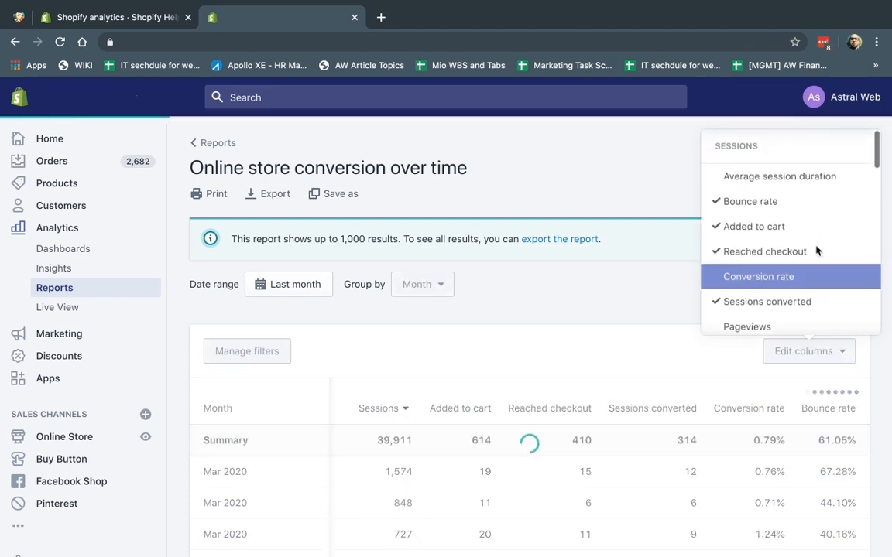
scroll(816, 250, down, 3)
scroll(758, 294, down, 5)
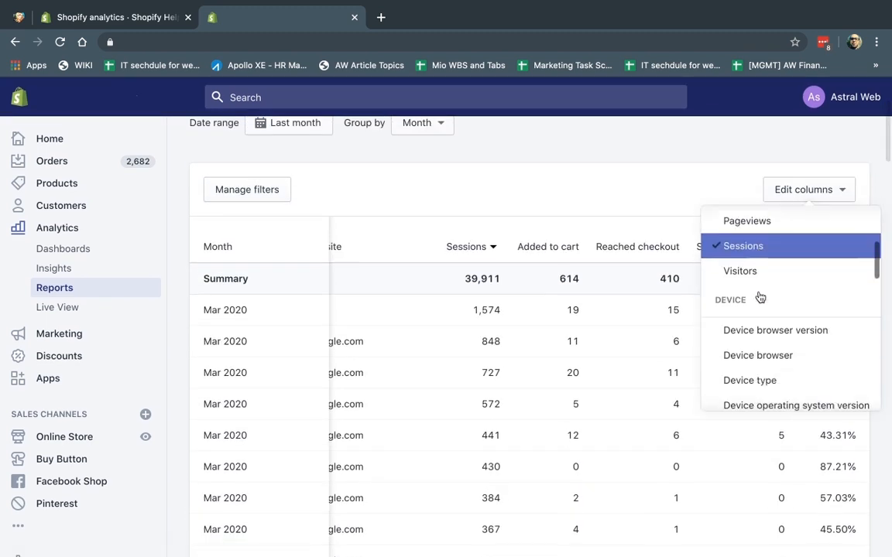
scroll(758, 294, down, 5)
scroll(758, 294, up, 2)
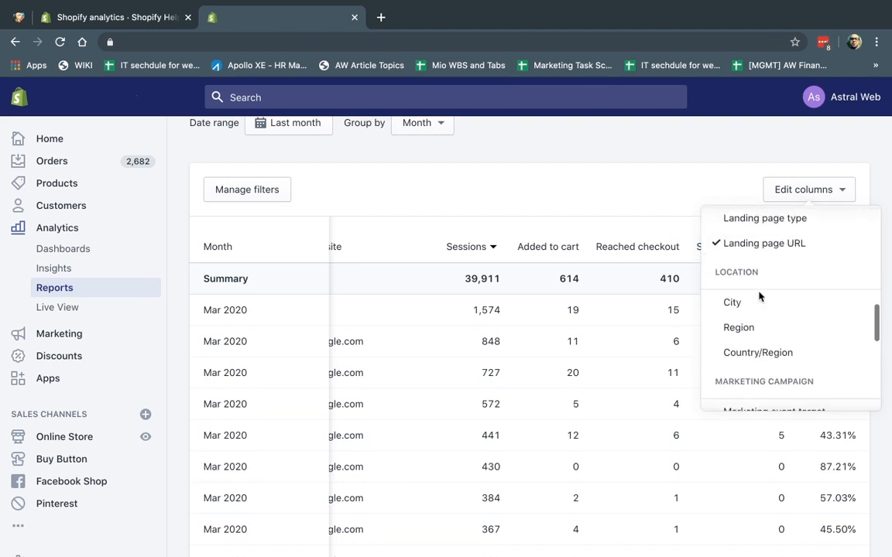
click(661, 189)
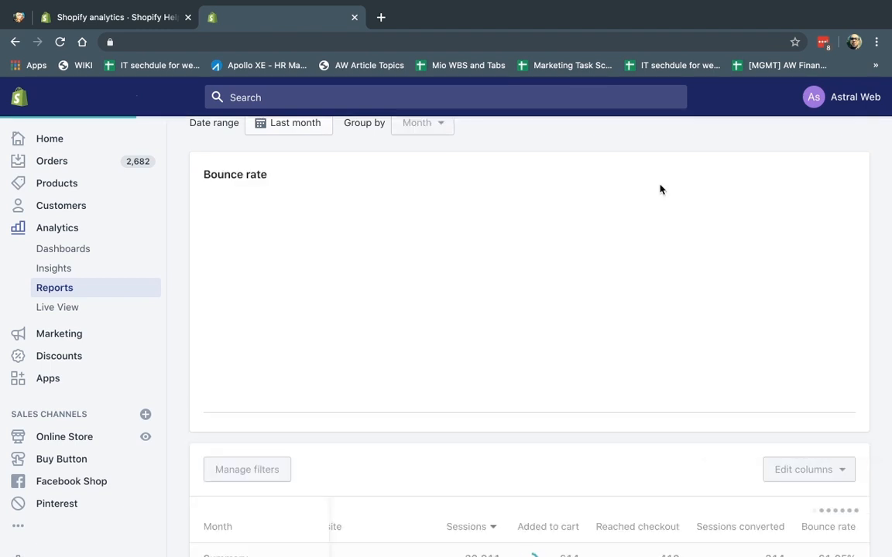
scroll(661, 189, down, 5)
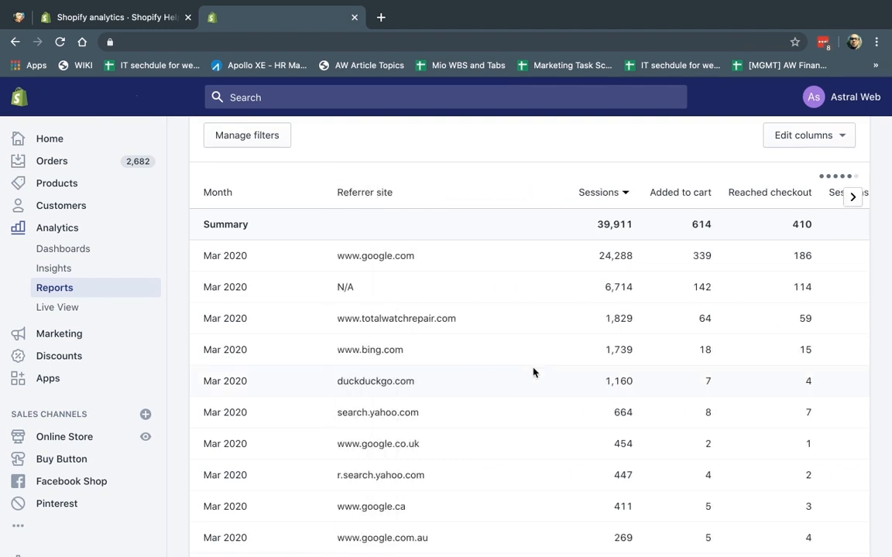
scroll(532, 373, up, 3)
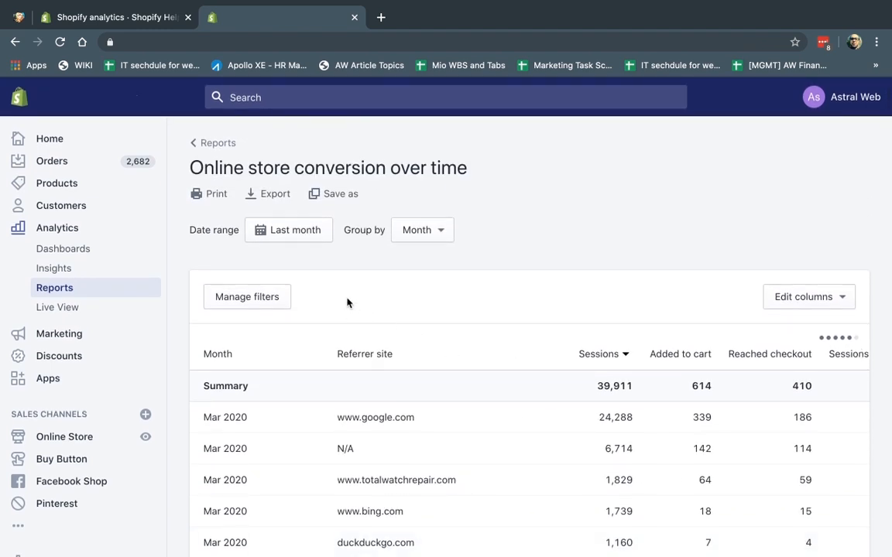
Look through the device, landing page, location, marketing campaign and referrer fields available for filtering the report
click(274, 303)
click(534, 413)
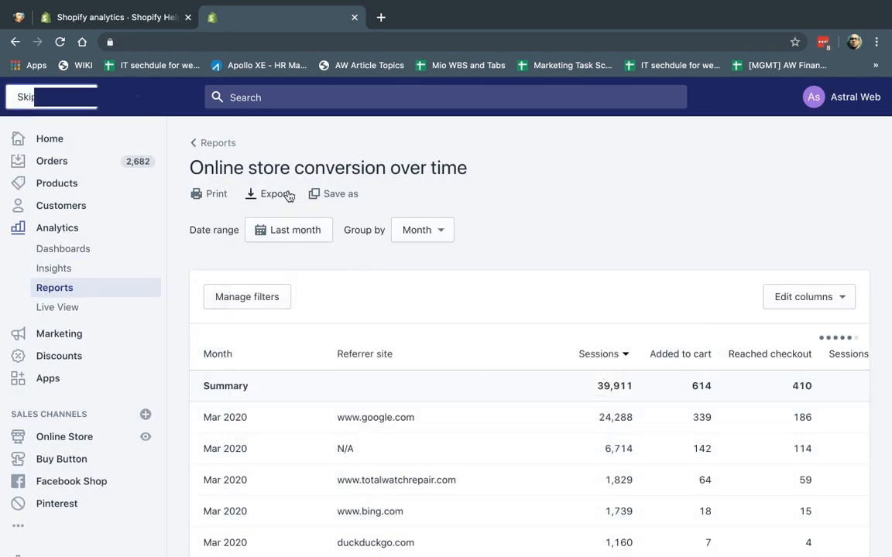
click(276, 300)
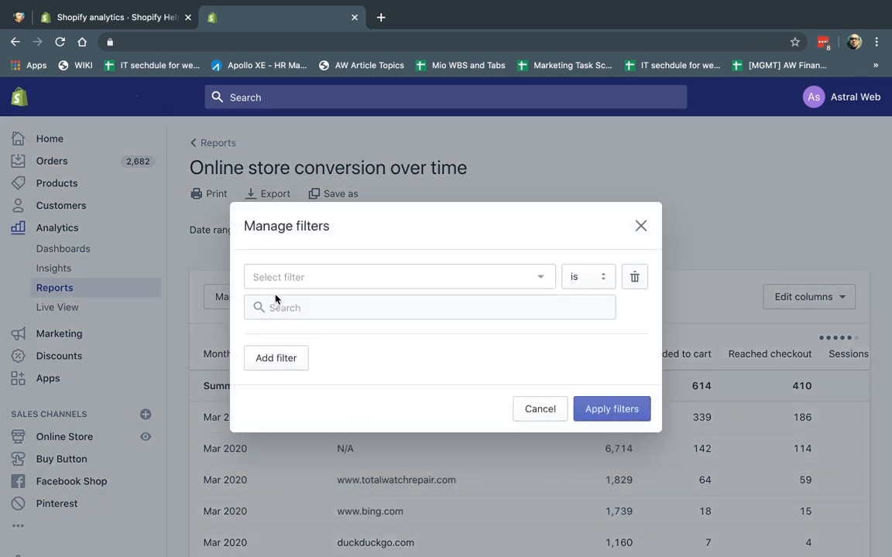
click(542, 278)
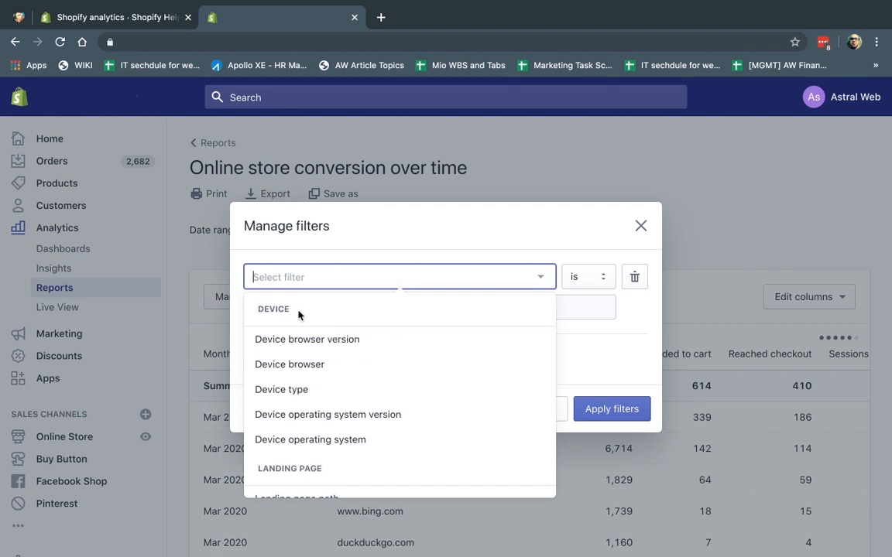
scroll(299, 314, down, 2)
scroll(287, 385, down, 5)
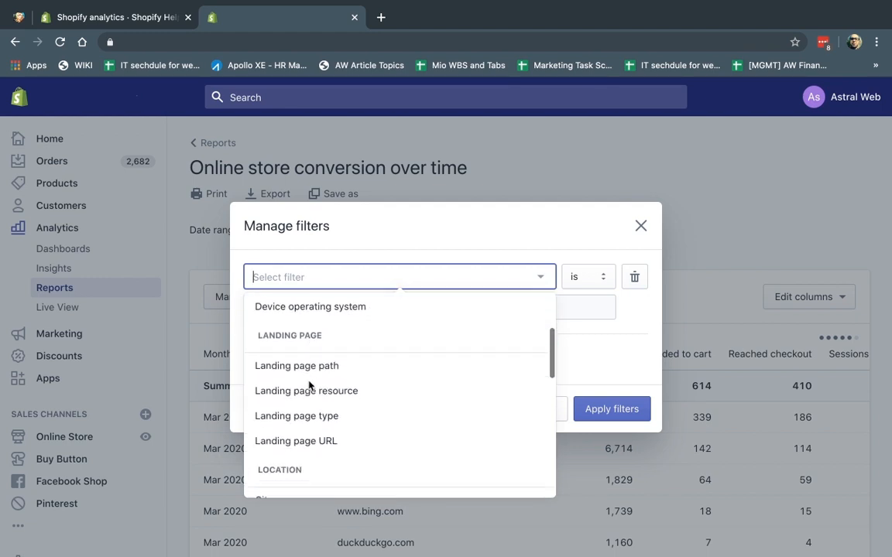
scroll(299, 387, down, 5)
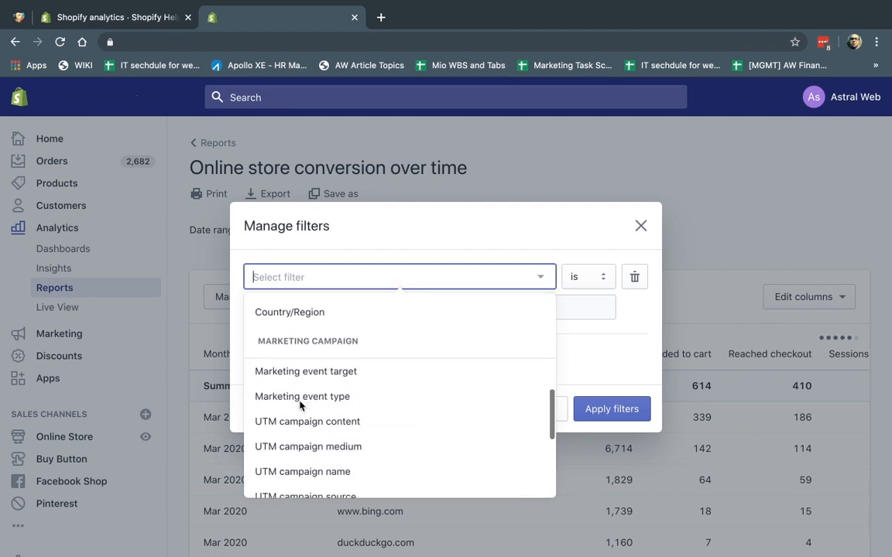
scroll(296, 358, down, 2)
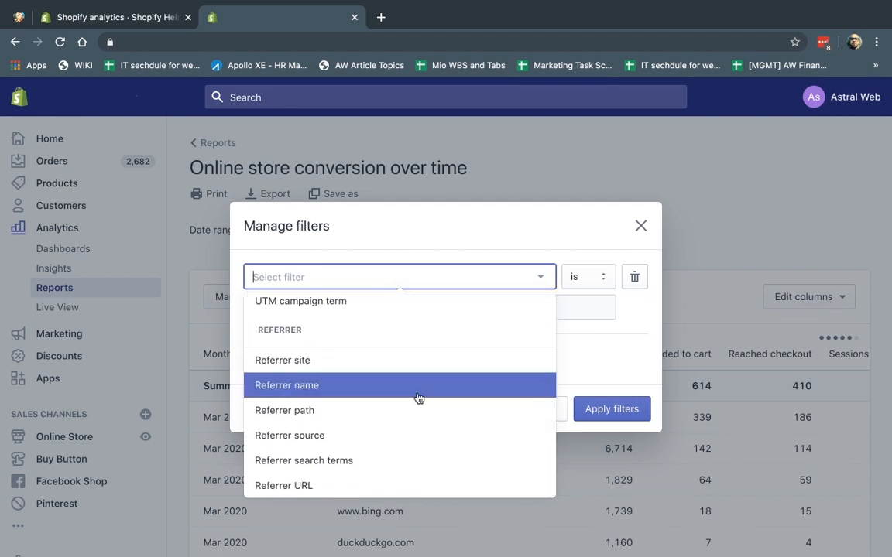
scroll(411, 405, up, 6)
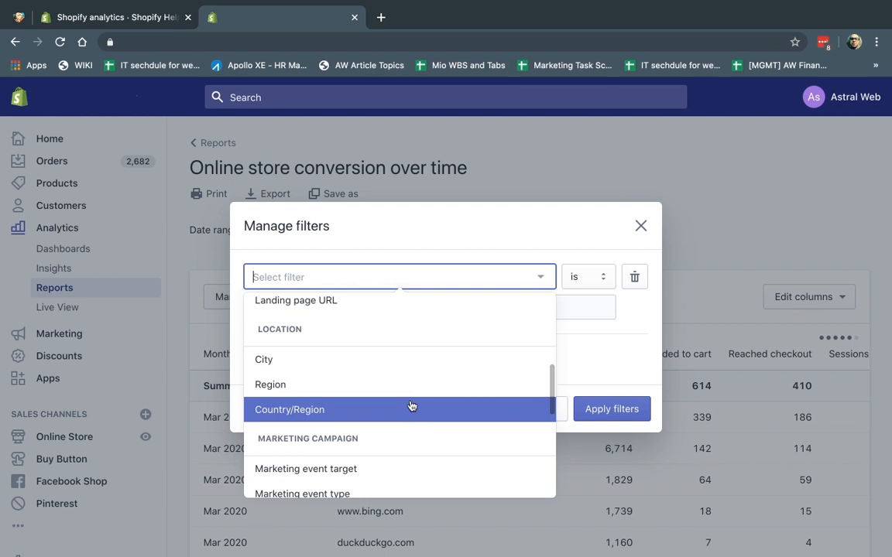
click(383, 415)
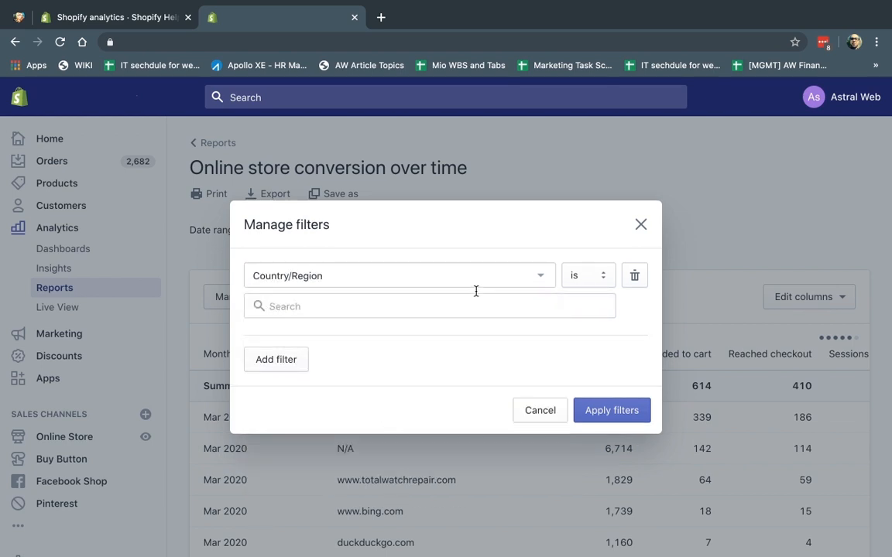
click(561, 306)
text(Uni)
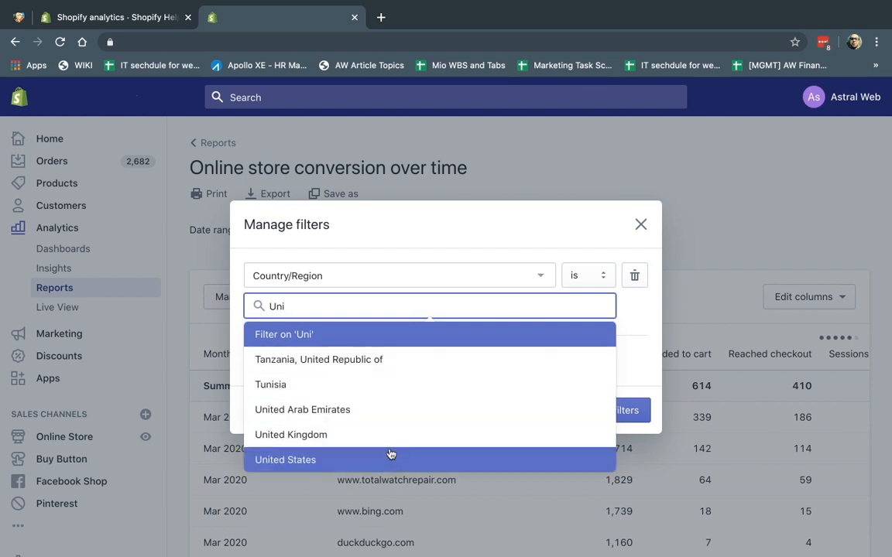
click(641, 224)
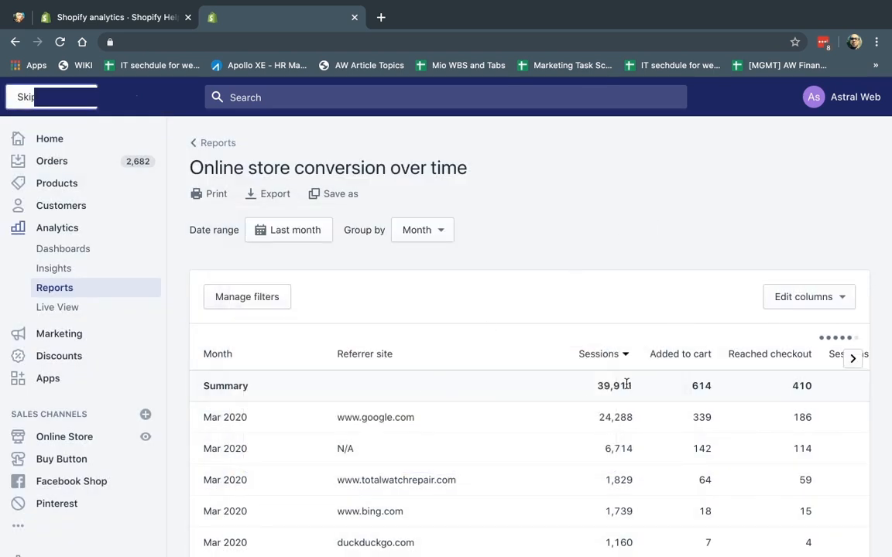
drag(600, 387, 637, 392)
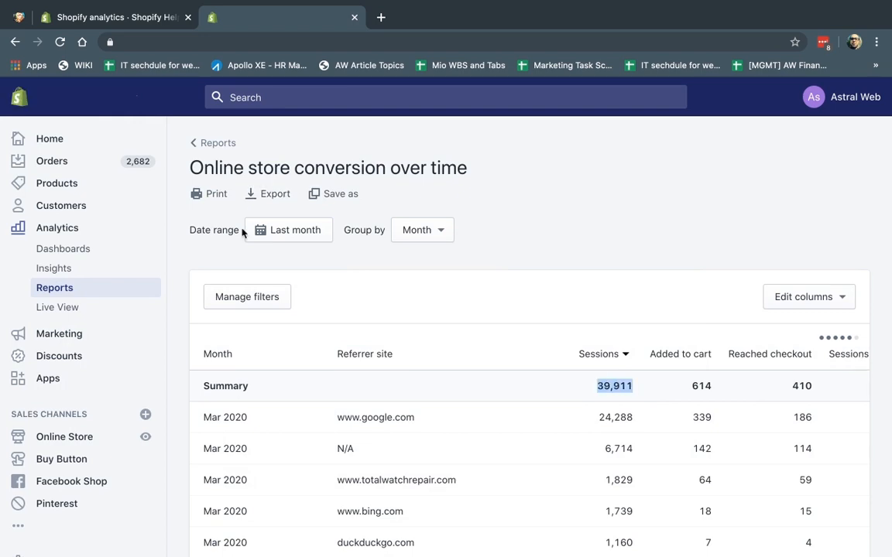
Filter the report to sessions where Country/Region is United States, with no second filter
click(267, 298)
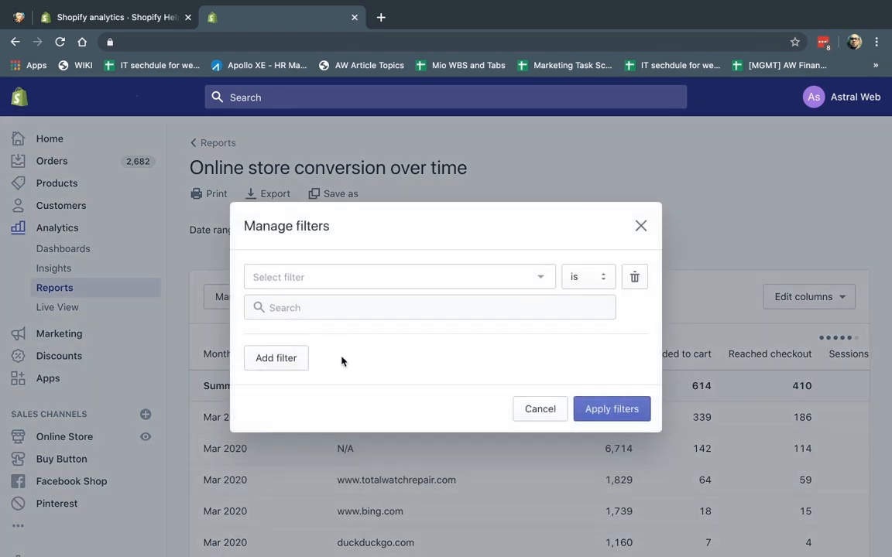
click(464, 276)
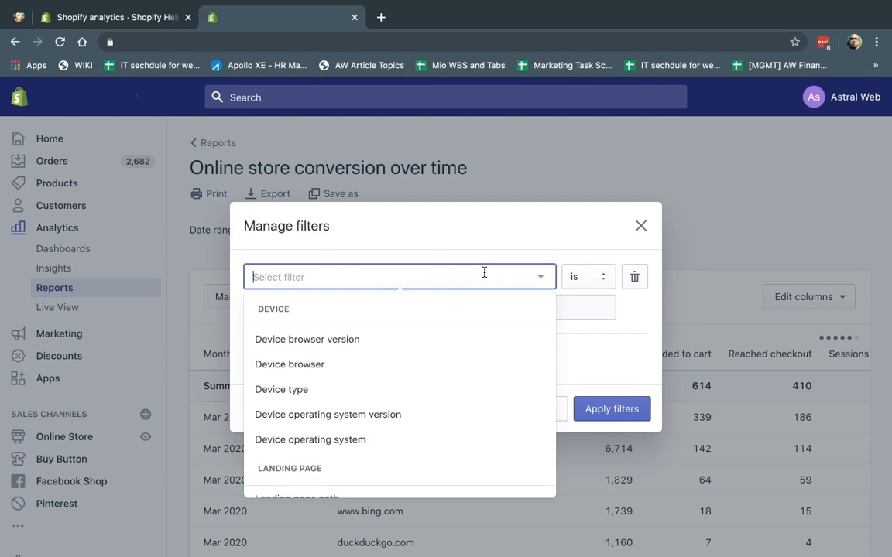
text(coun)
click(352, 337)
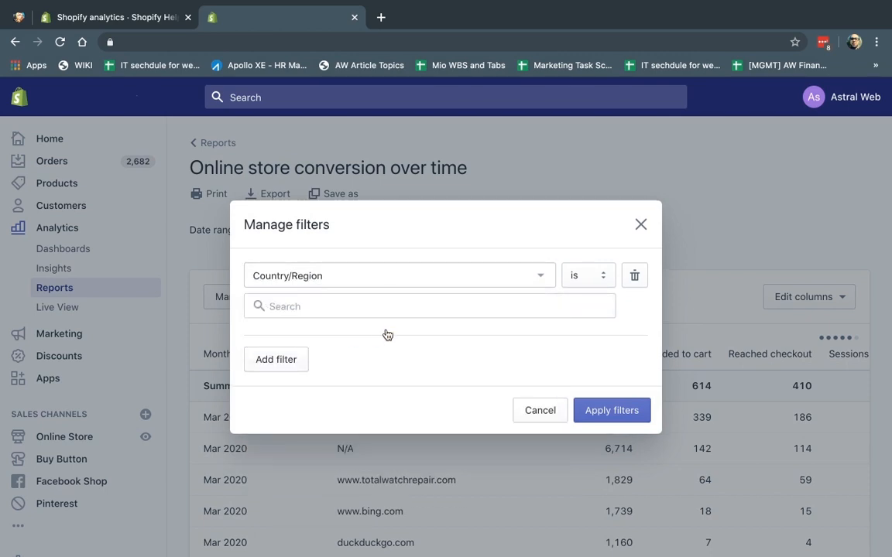
text(united s)
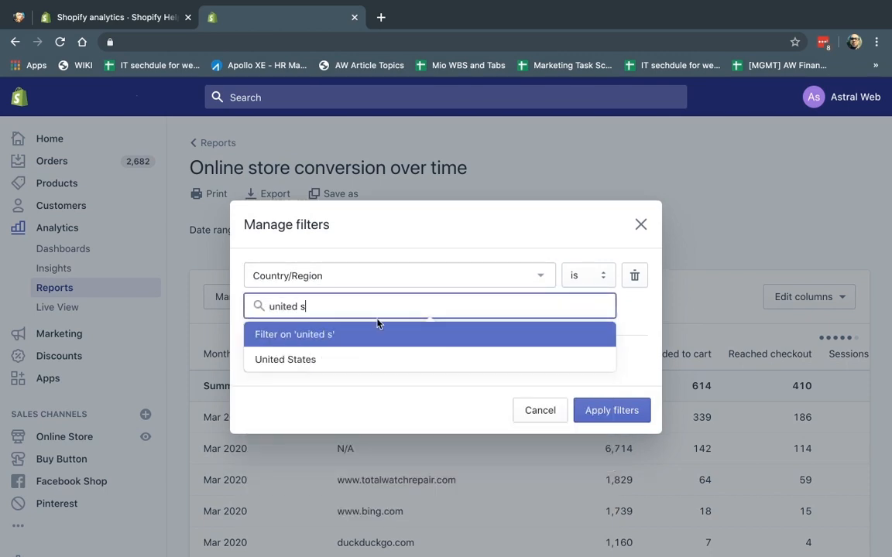
click(319, 360)
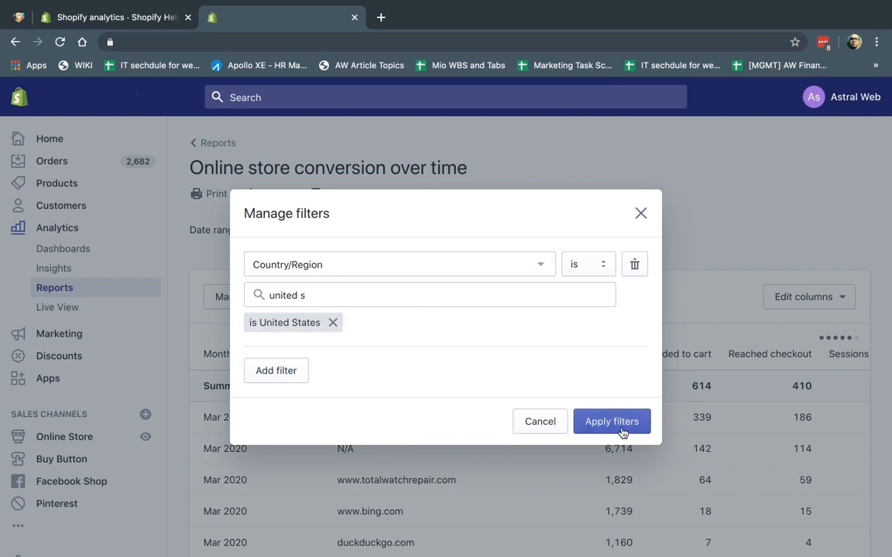
click(280, 376)
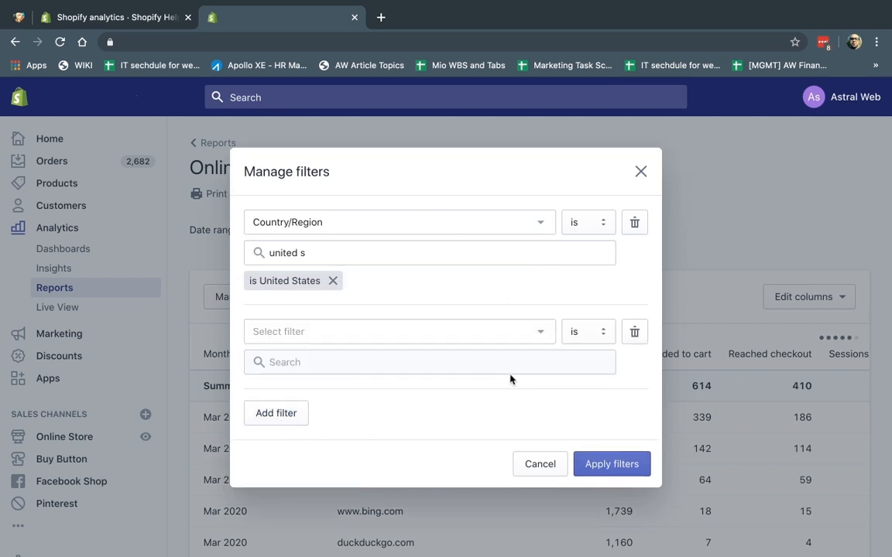
click(633, 333)
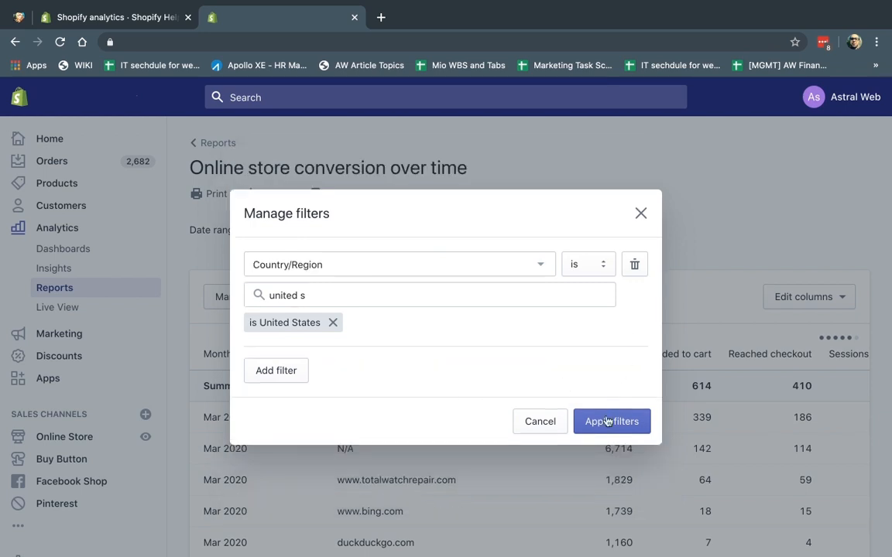
click(609, 424)
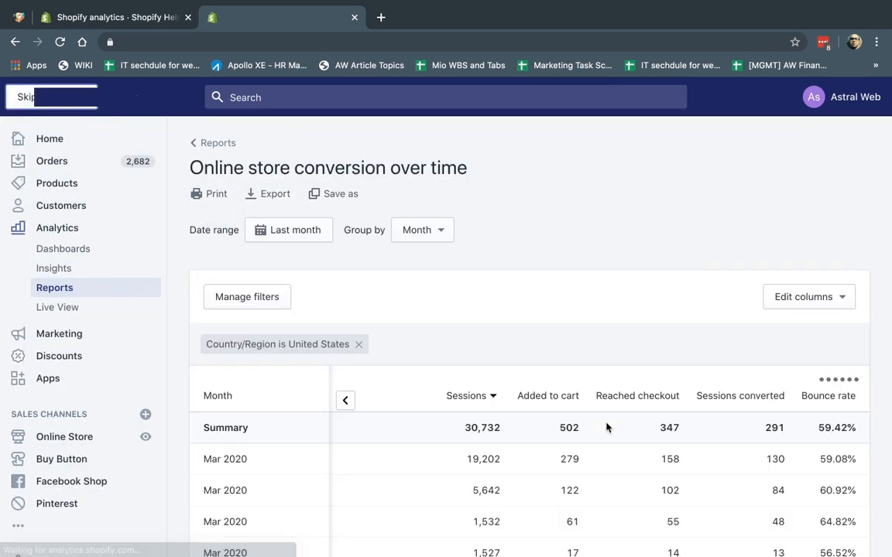
Save the filtered report as a custom report titled "USA Only - Last Month - Online store conversion over time"
scroll(585, 376, down, 3)
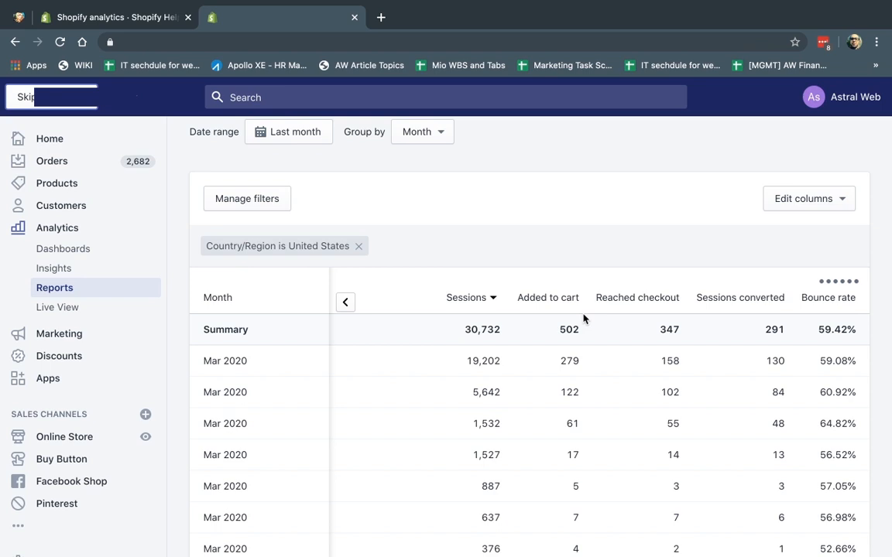
scroll(583, 318, up, 3)
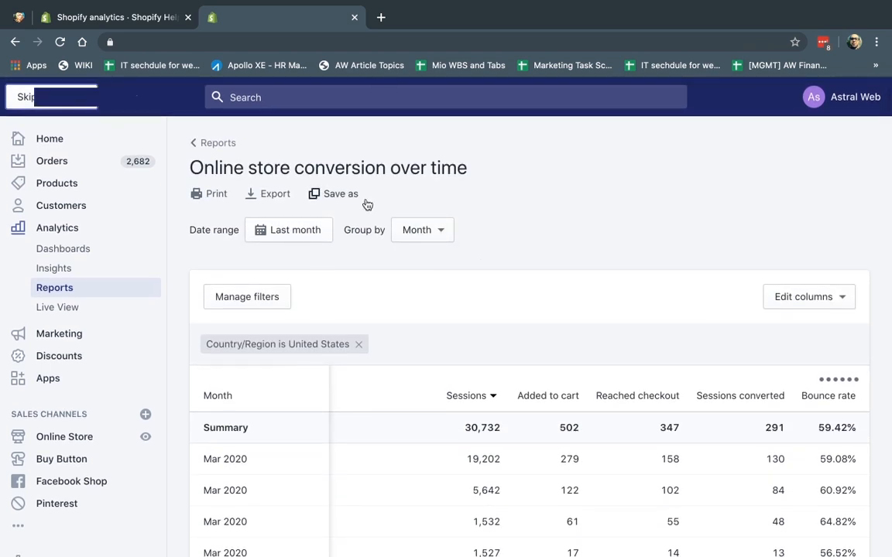
click(346, 198)
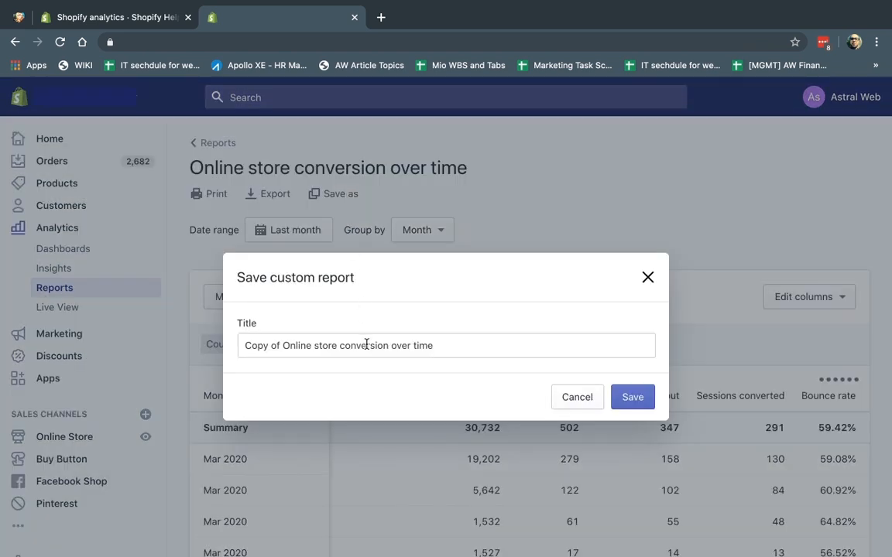
triple_click(284, 347)
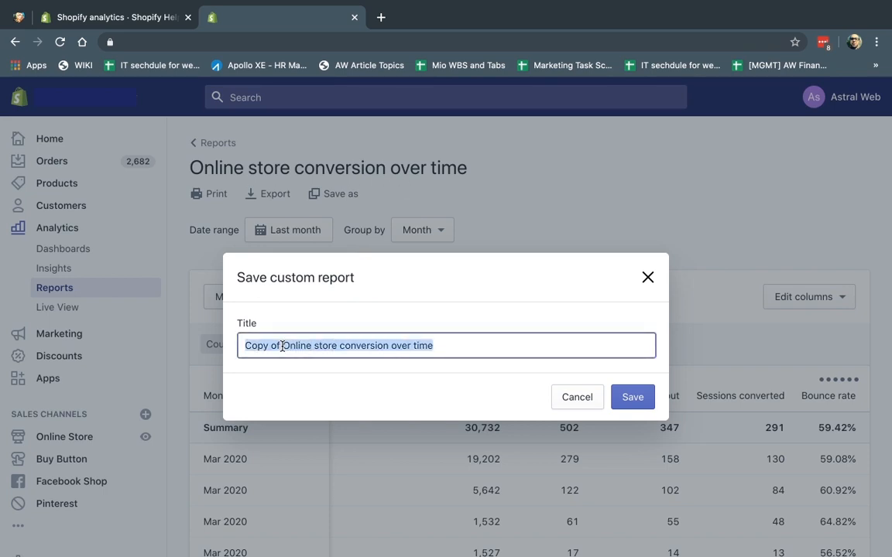
key(Left)
key(shift+Home)
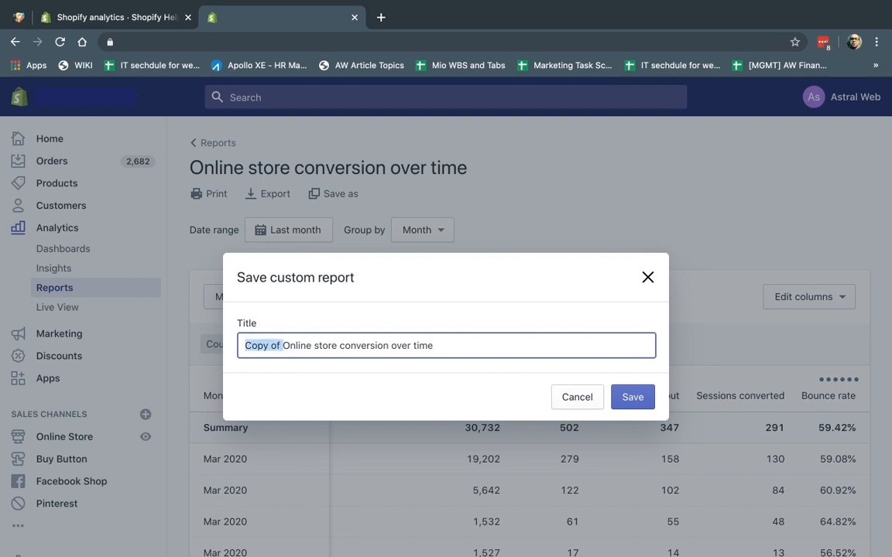
text(USA Only )
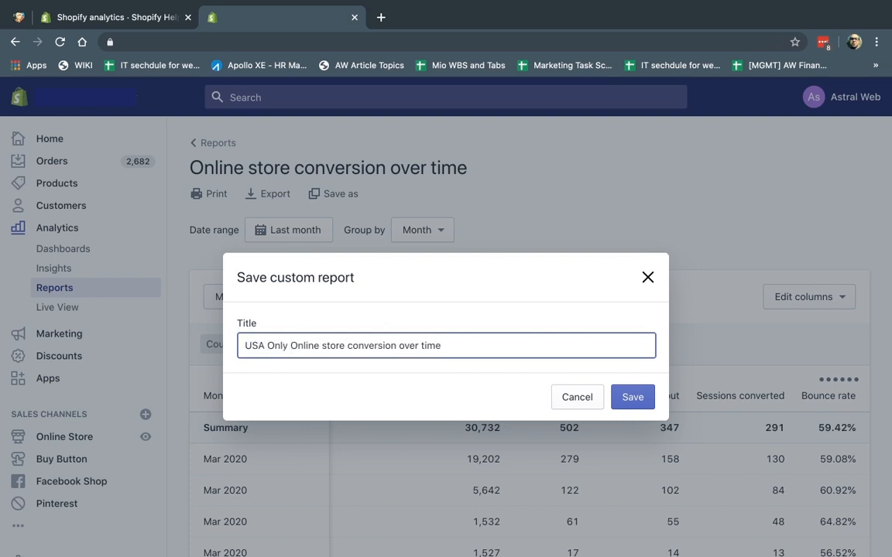
text(- Last Month )
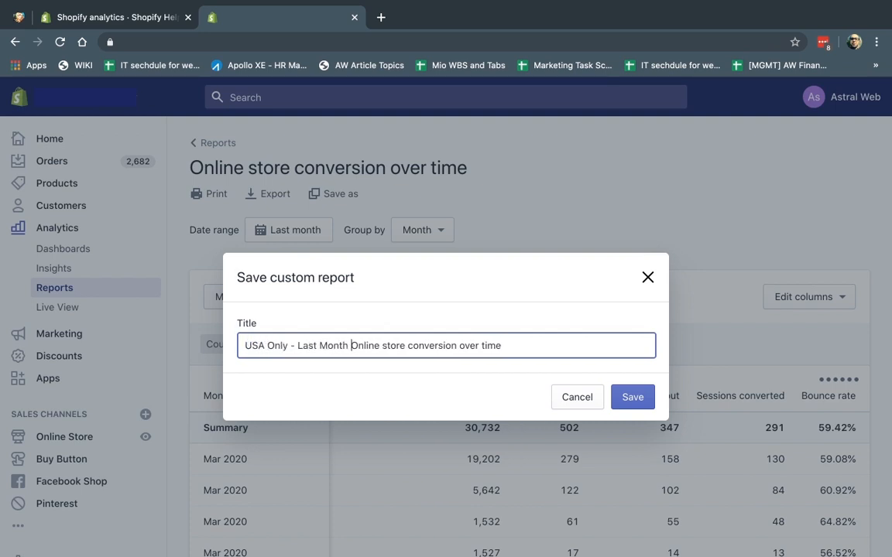
text(-)
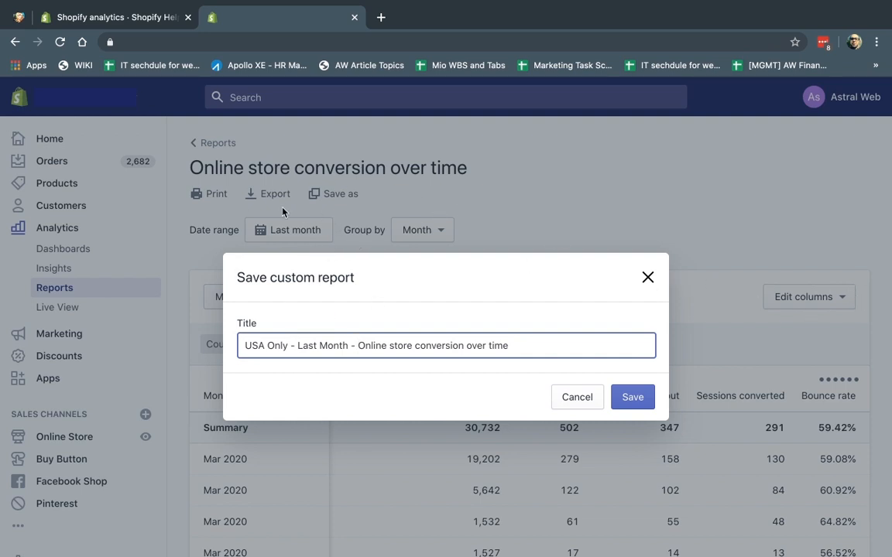
click(633, 397)
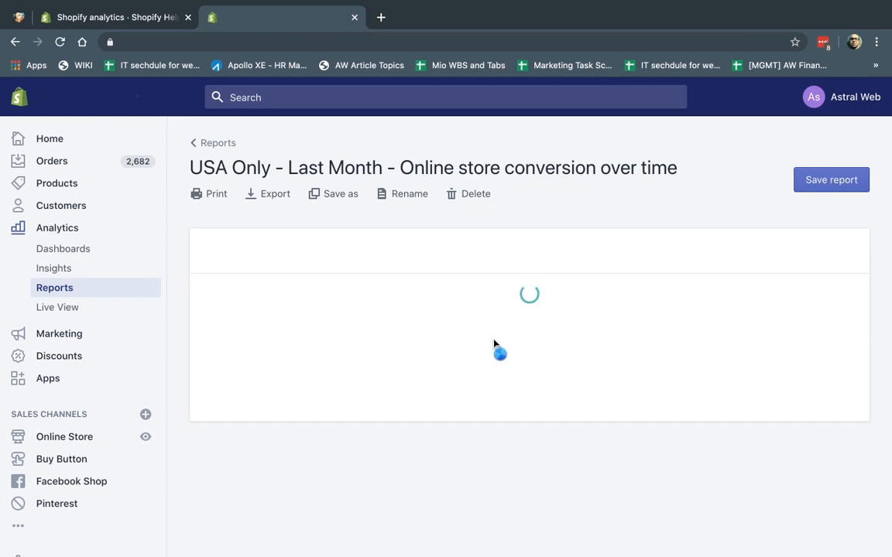
Return to the Reports overview and open the USA Only report from the Custom reports section
click(213, 144)
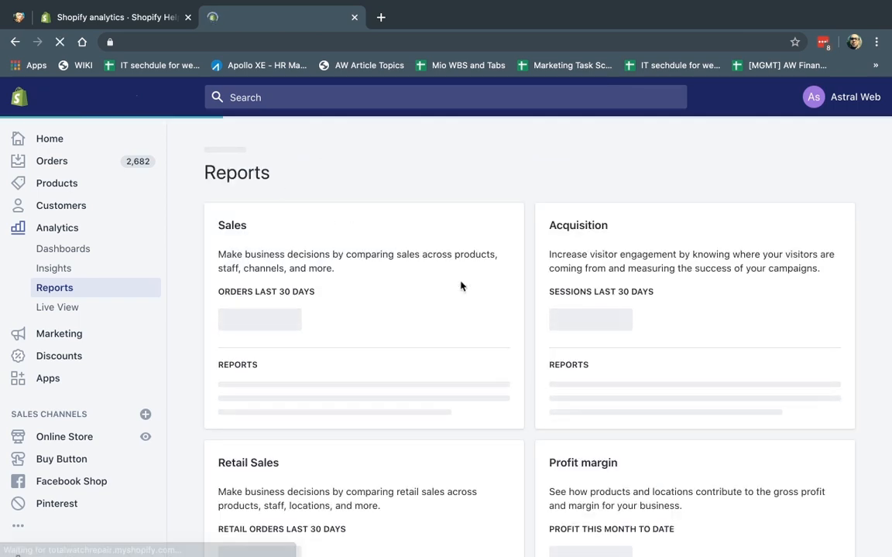
scroll(462, 285, down, 2)
scroll(461, 286, down, 10)
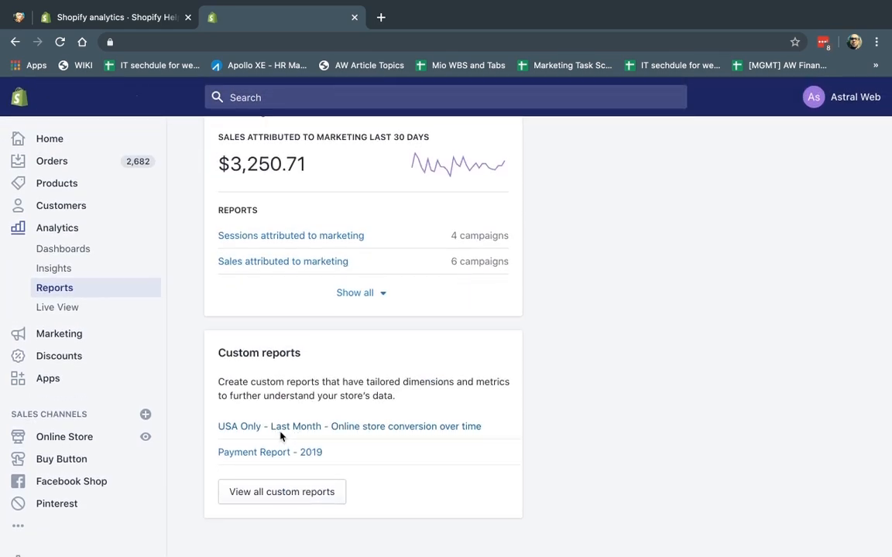
click(328, 430)
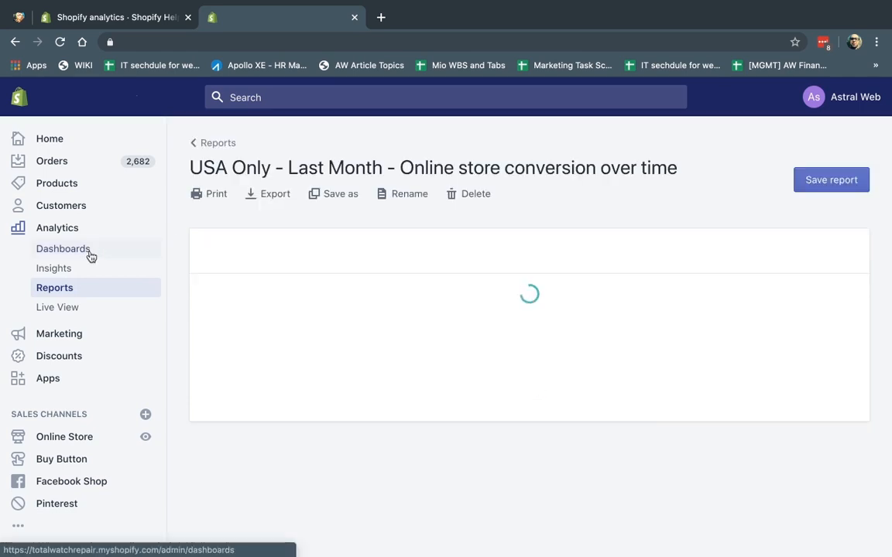
View the overview dashboard and return to the Reports page to look over its categories down to Custom reports
click(90, 252)
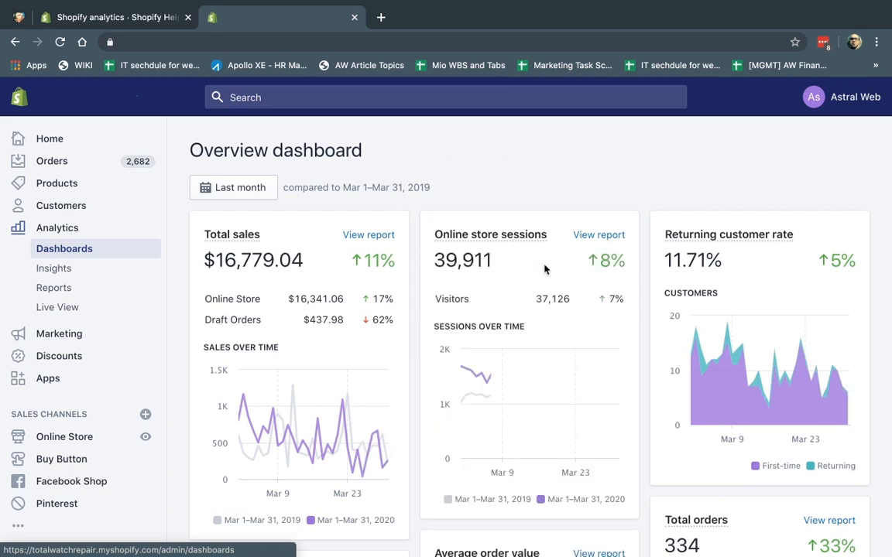
click(76, 288)
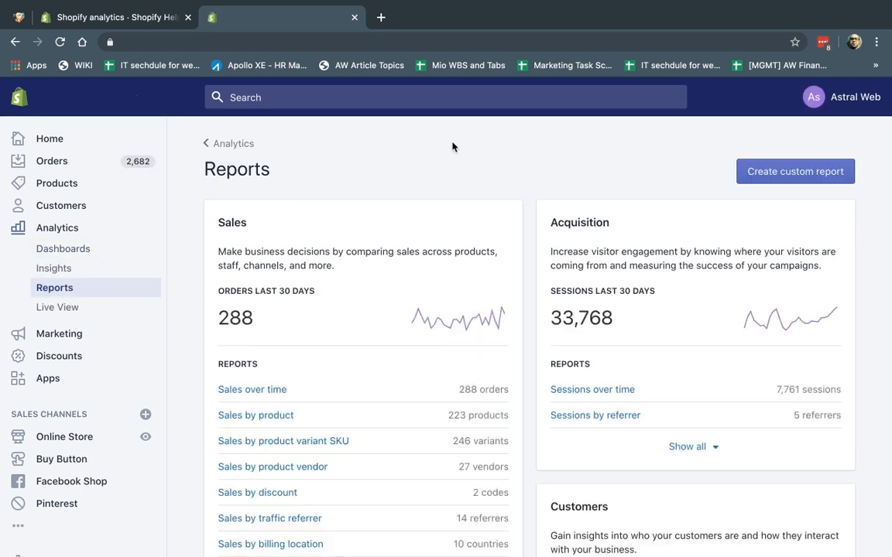
scroll(509, 183, down, 8)
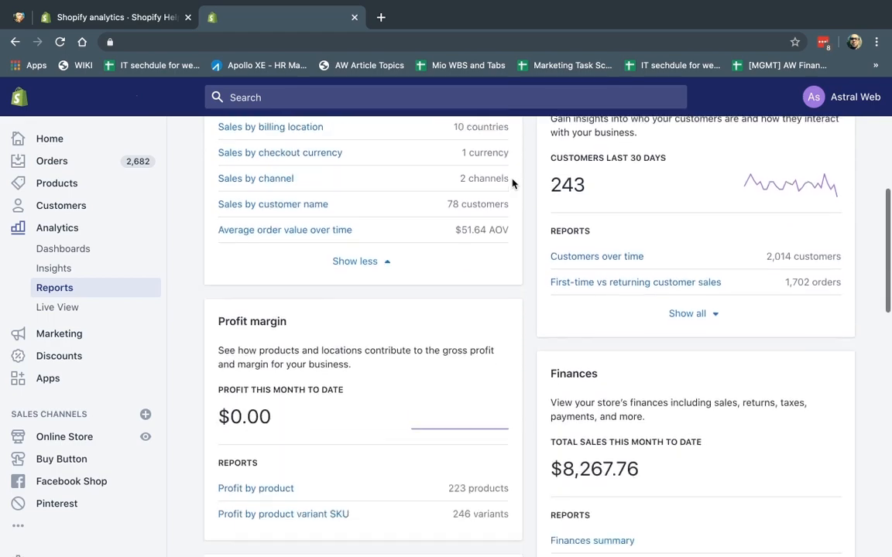
scroll(511, 183, down, 10)
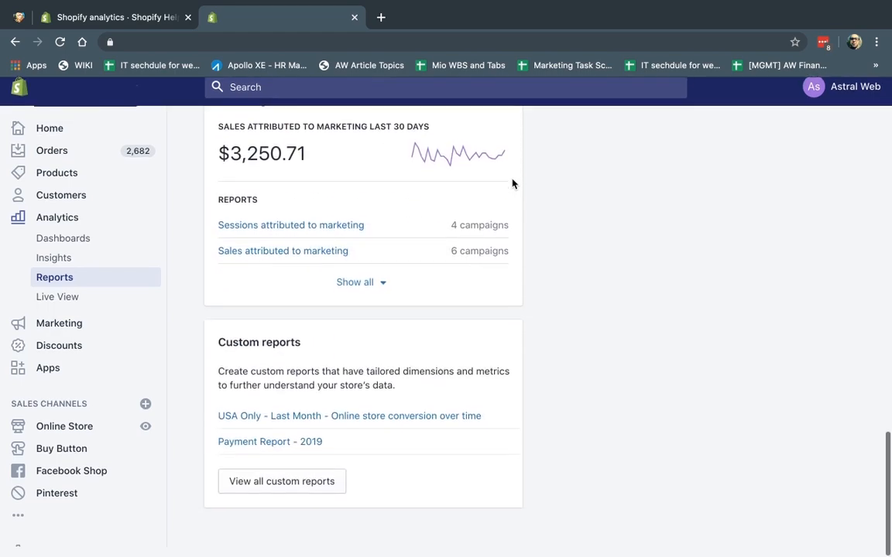
scroll(537, 402, up, 18)
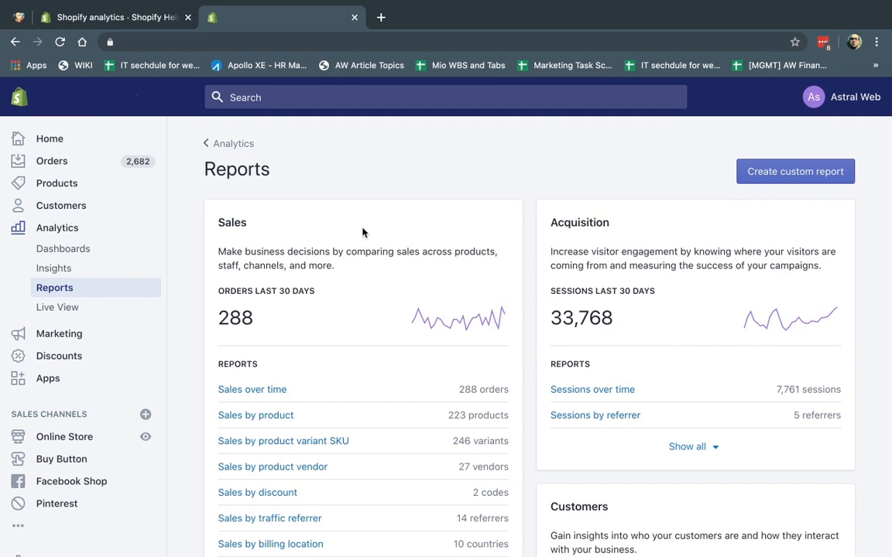
Examine the orders and sessions for the last 30 days and read through the list of Sales reports
drag(255, 291, 346, 295)
drag(573, 295, 654, 294)
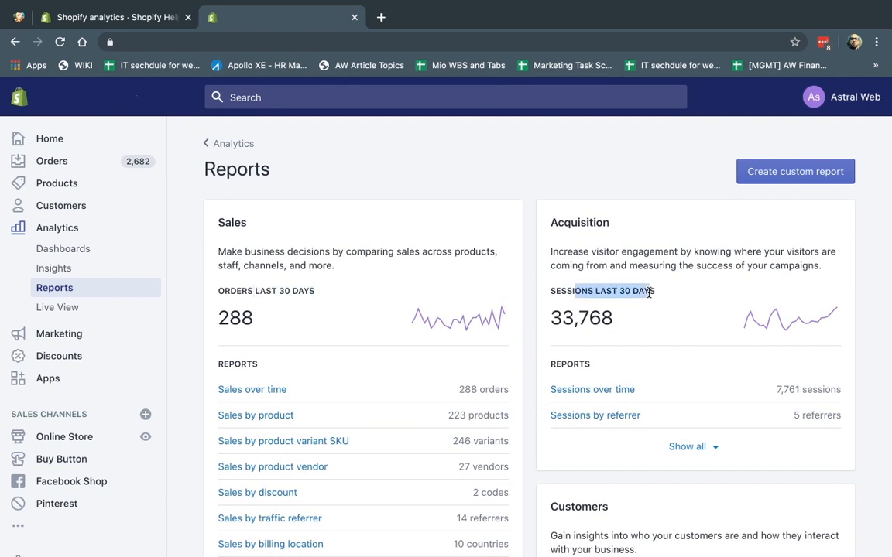
scroll(647, 292, down, 1)
scroll(607, 219, up, 1)
scroll(268, 286, down, 1)
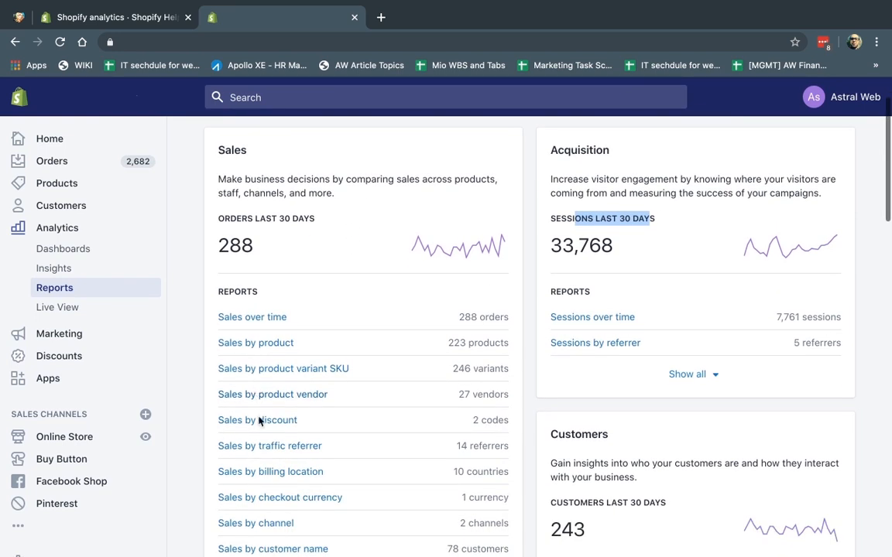
scroll(310, 418, down, 1)
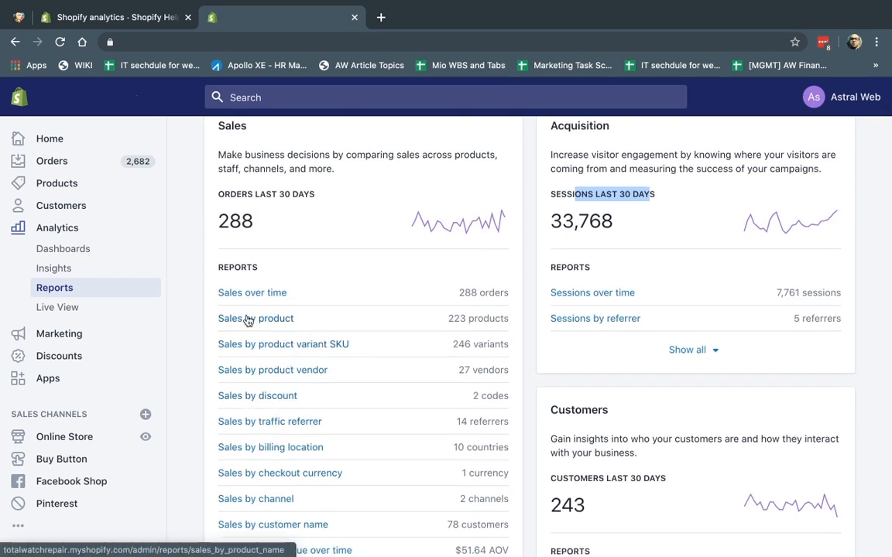
scroll(350, 348, down, 1)
scroll(350, 349, down, 1)
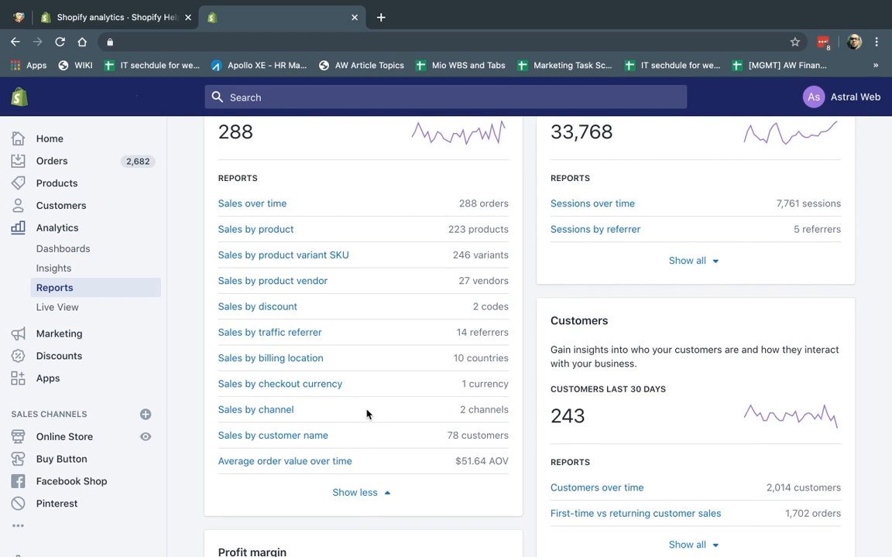
scroll(367, 414, up, 1)
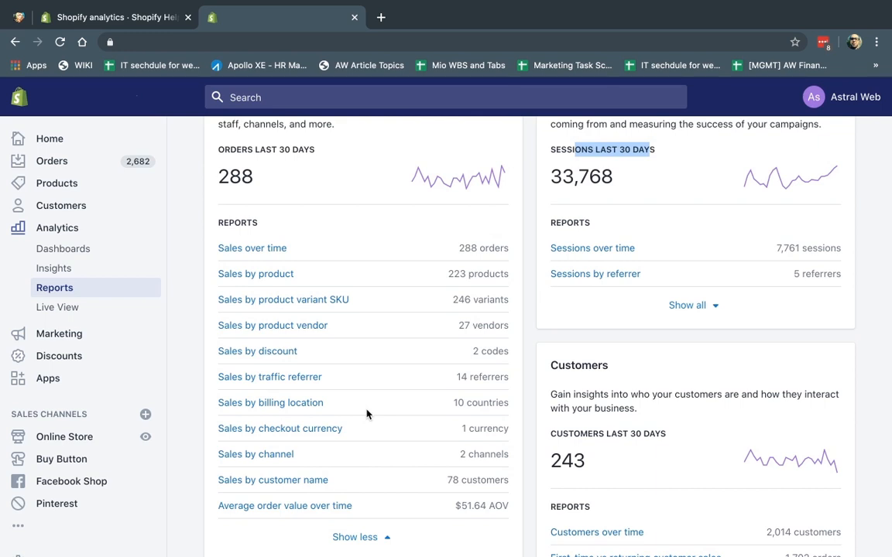
Open the Sales by discount report and examine the orders and sales columns for each discount code
click(262, 350)
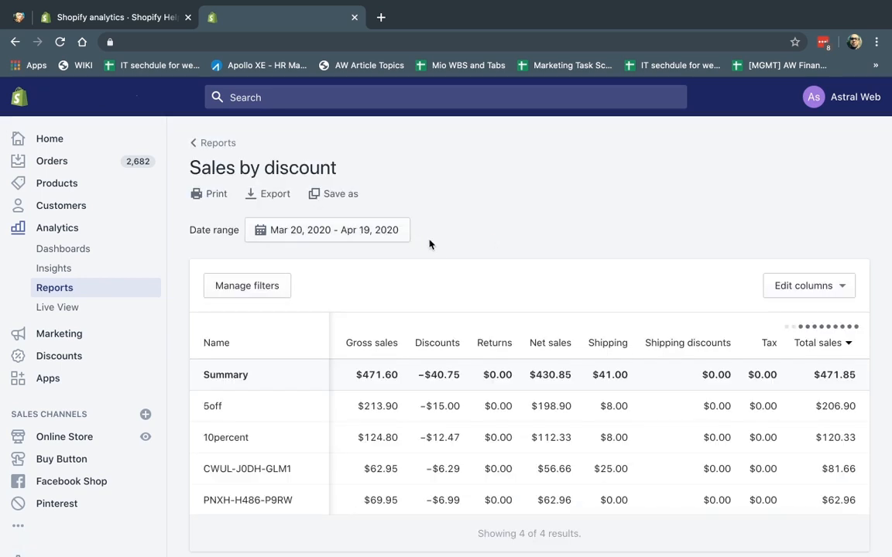
scroll(430, 246, down, 1)
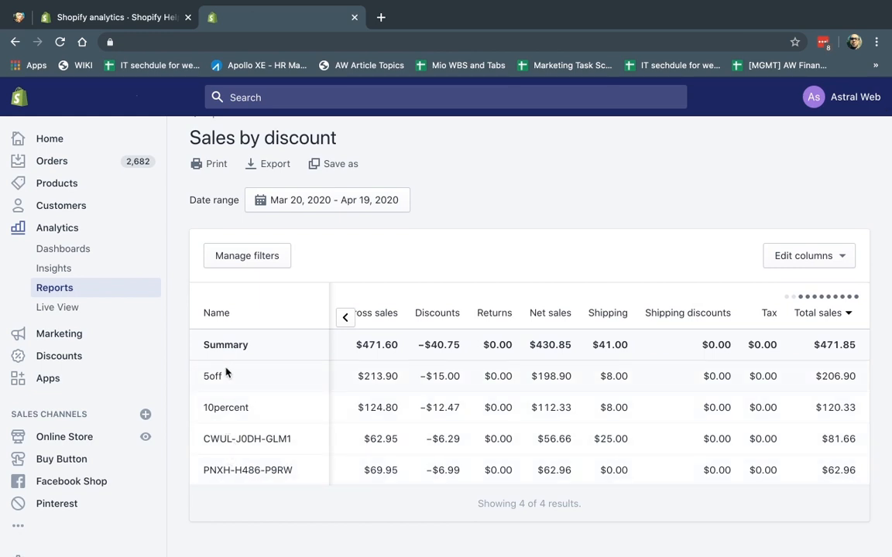
scroll(464, 382, left, 2)
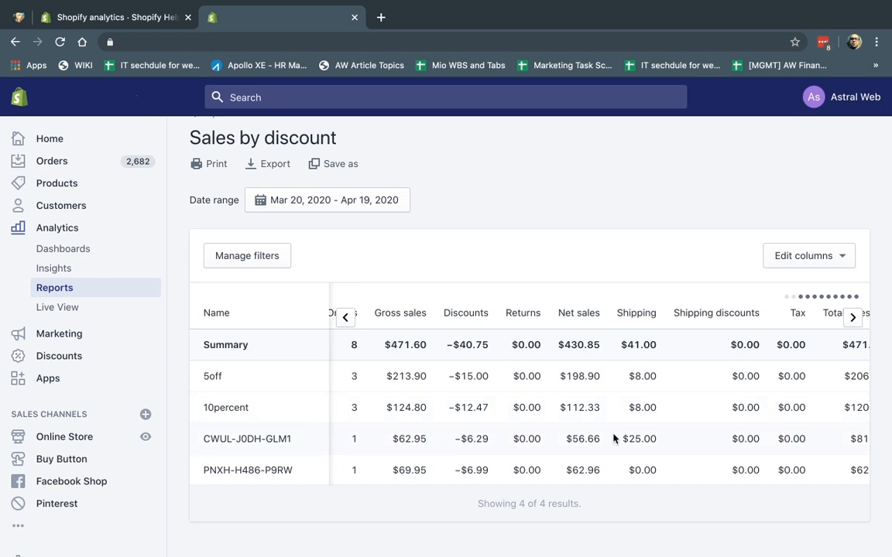
scroll(613, 439, left, 5)
Go back to the Reports overview and expand the Acquisition section to show all its reports
click(69, 288)
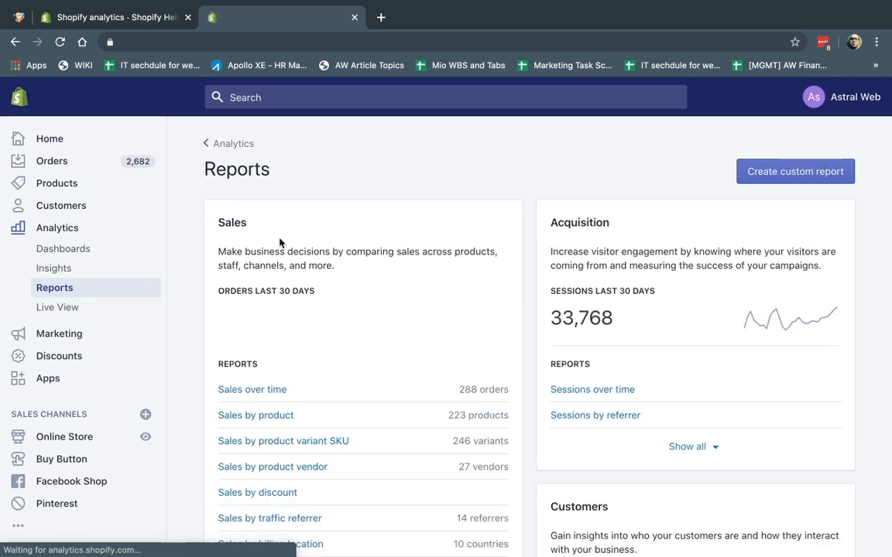
scroll(361, 282, down, 2)
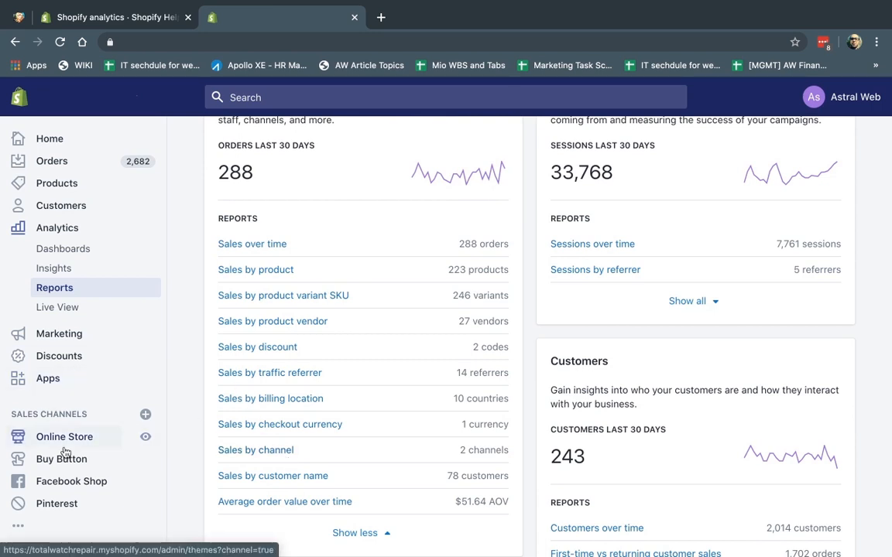
scroll(553, 300, up, 1)
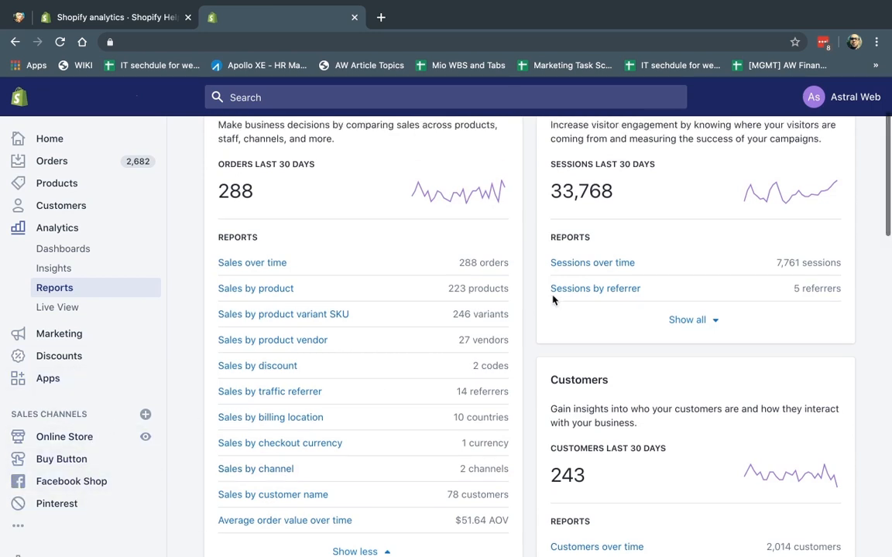
scroll(553, 299, up, 2)
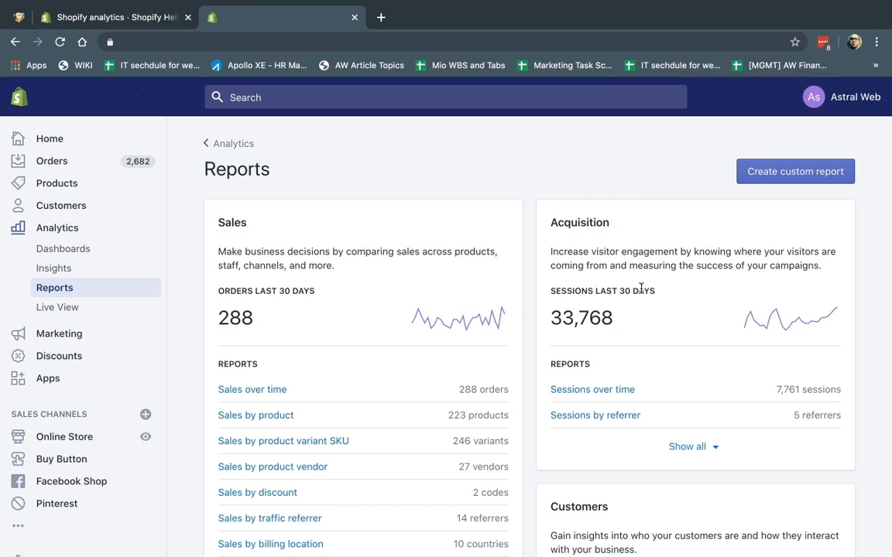
scroll(770, 309, down, 1)
click(691, 430)
scroll(691, 434, down, 2)
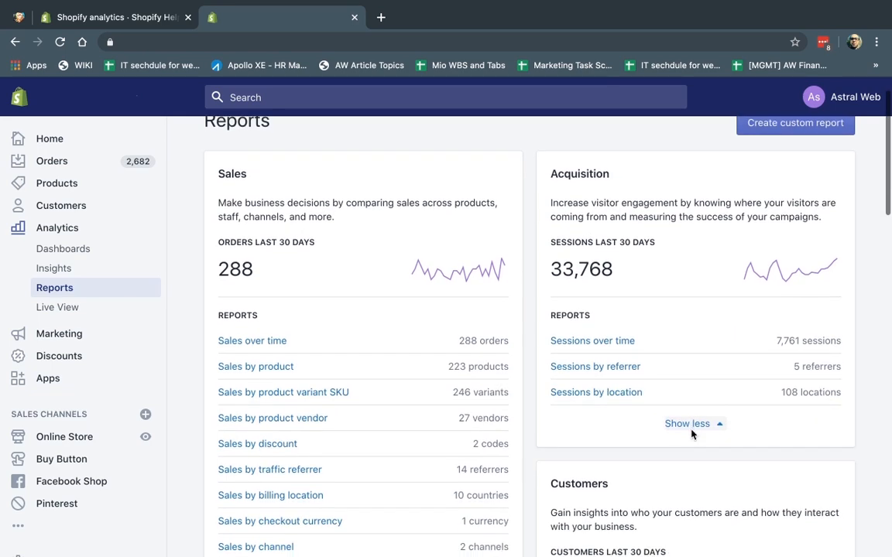
Expand the Customers section of the Reports overview to show all its reports
scroll(662, 241, down, 5)
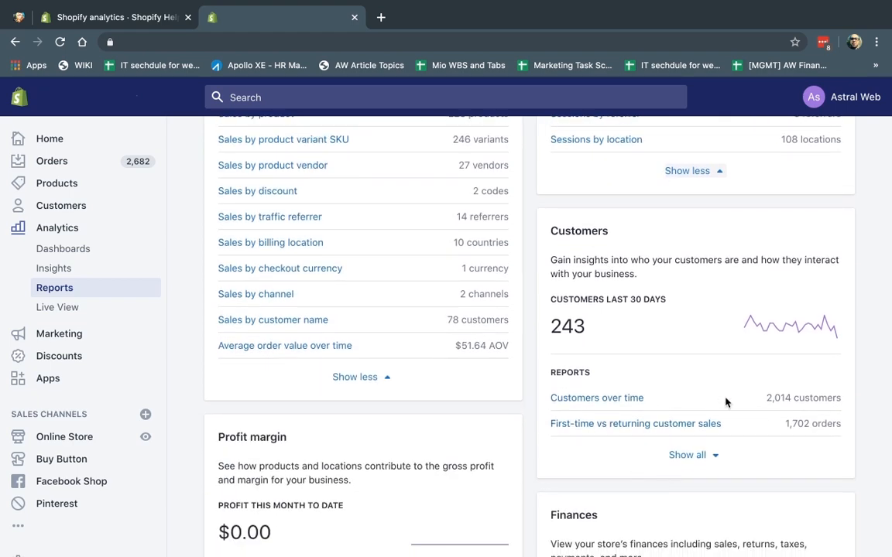
click(698, 457)
scroll(697, 459, down, 1)
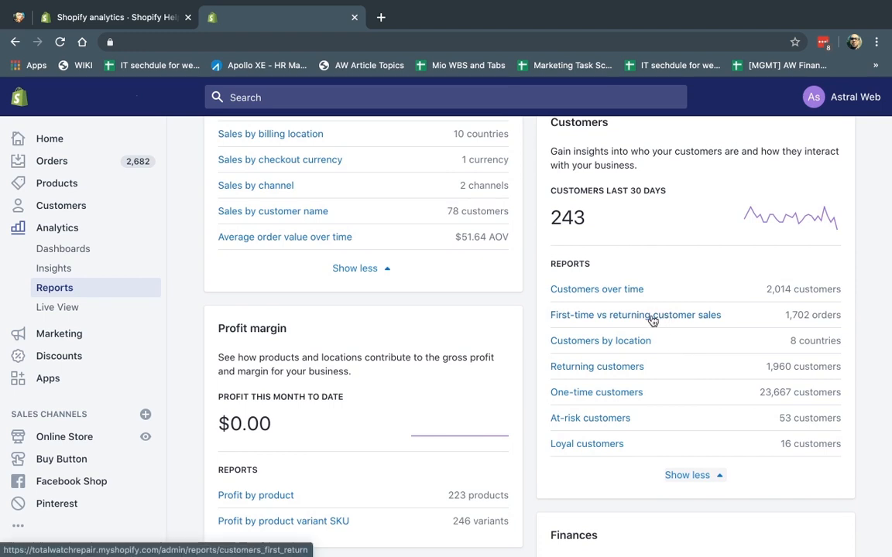
Open the First-time vs returning customer sales report and examine its monthly chart, December values and data table
click(652, 320)
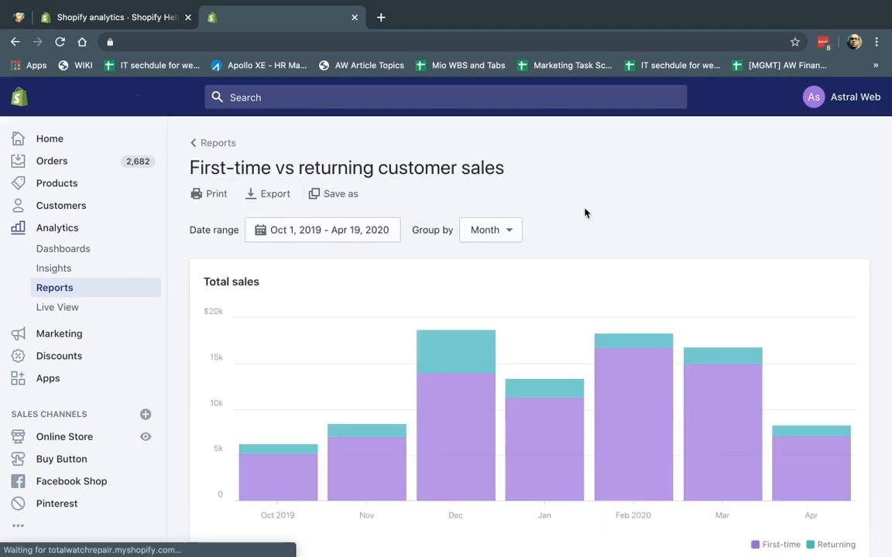
scroll(584, 213, down, 3)
mouse_move(441, 200)
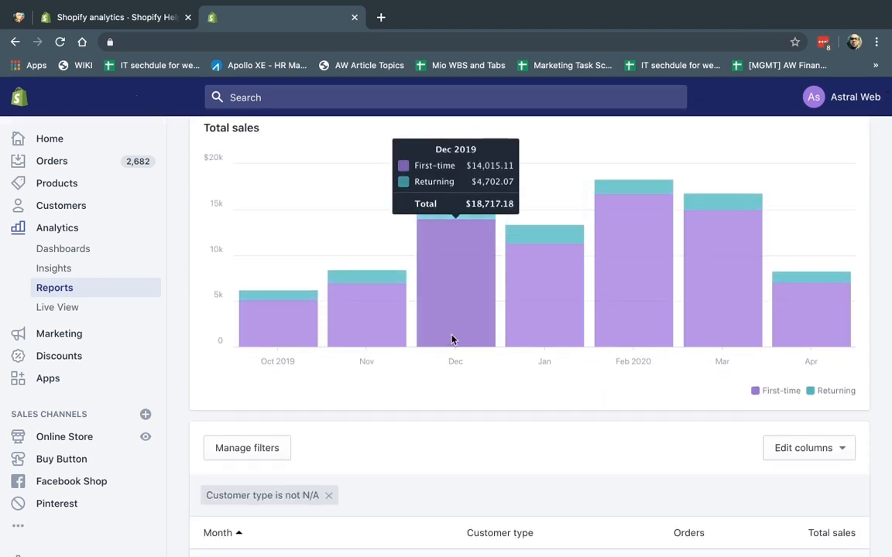
scroll(407, 301, down, 3)
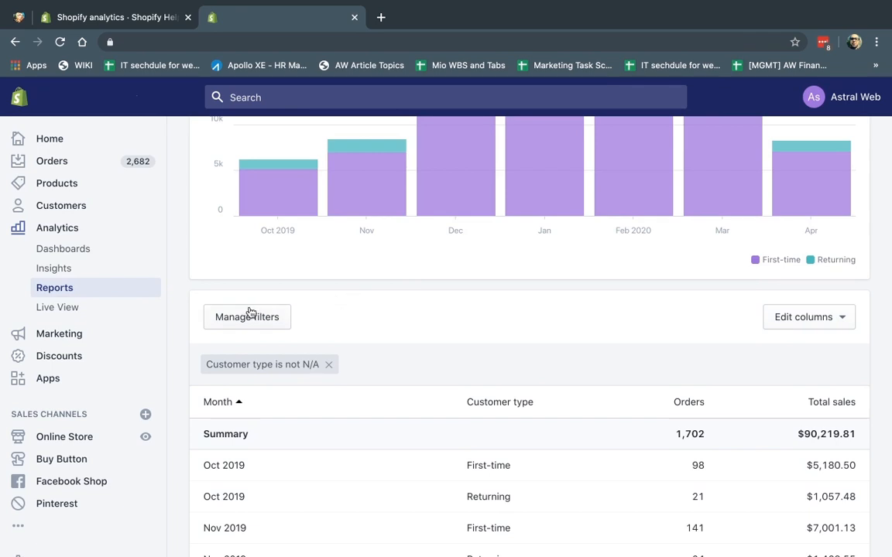
Examine the columns available for the First-time vs returning customer sales report without changing the selection
scroll(398, 341, down, 2)
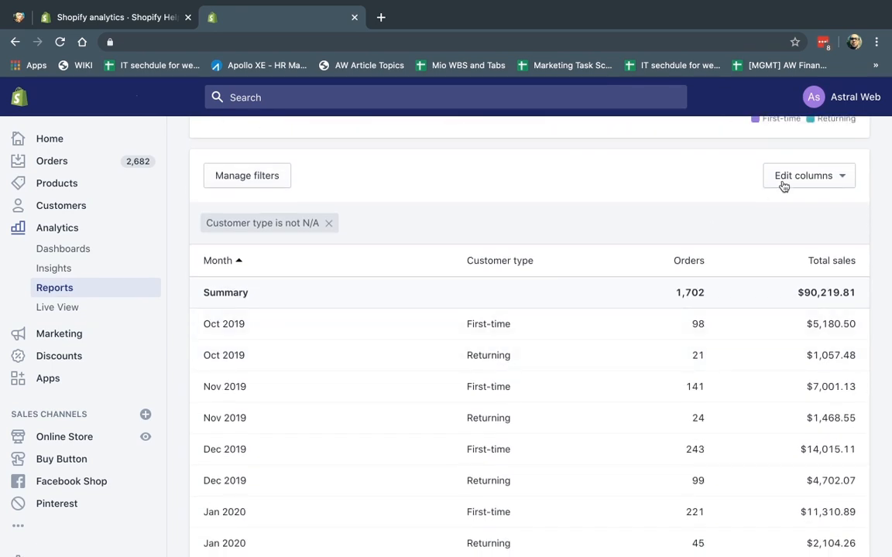
click(784, 186)
scroll(812, 312, down, 1)
scroll(814, 314, up, 1)
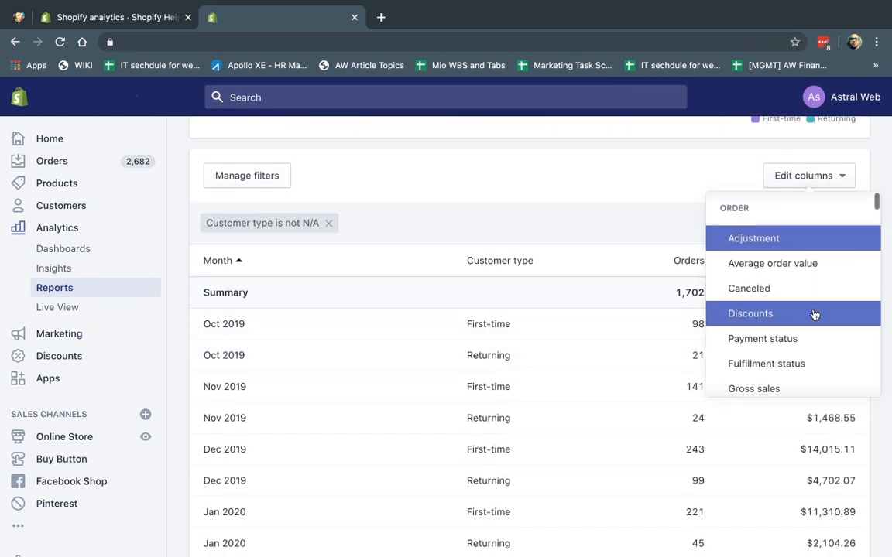
scroll(815, 313, down, 4)
scroll(814, 313, up, 4)
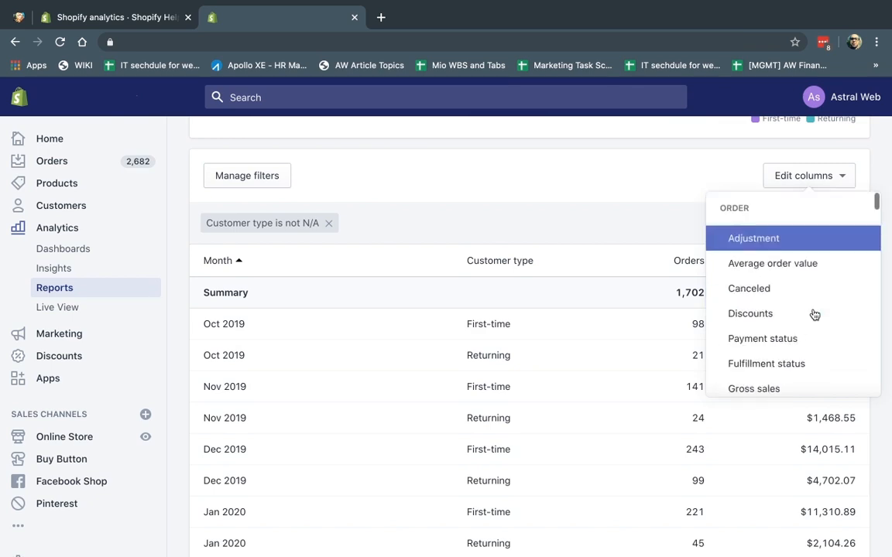
click(665, 230)
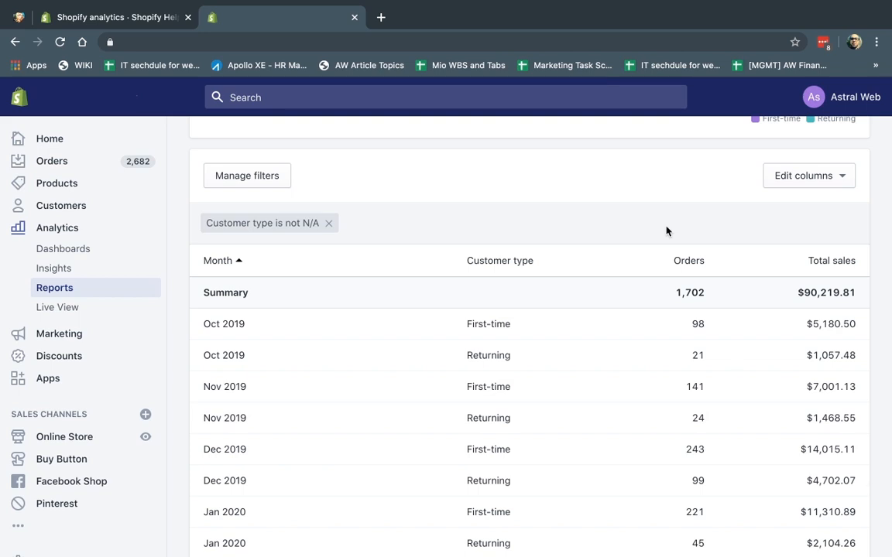
click(823, 172)
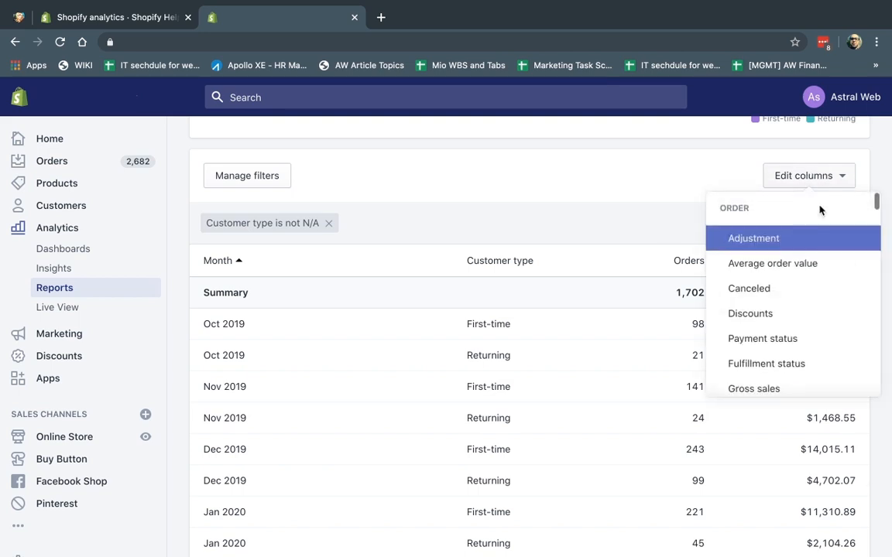
scroll(822, 335, down, 3)
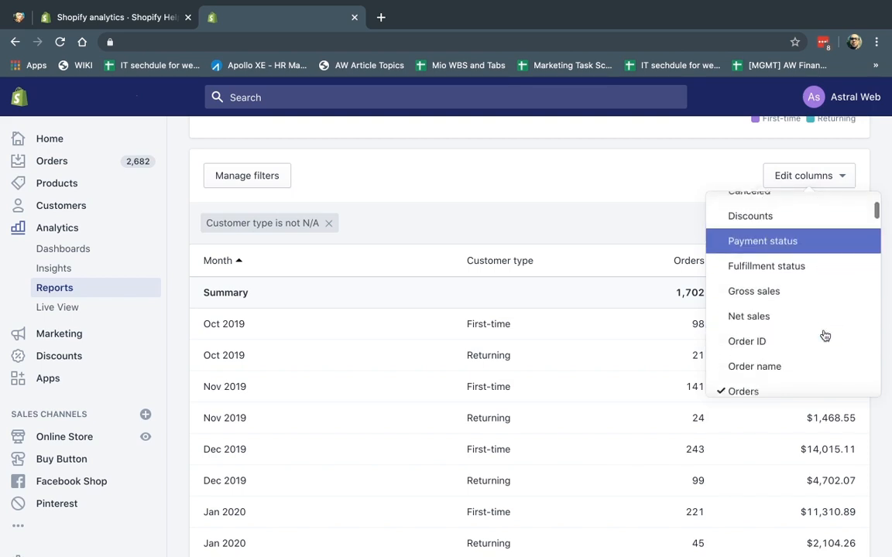
click(337, 204)
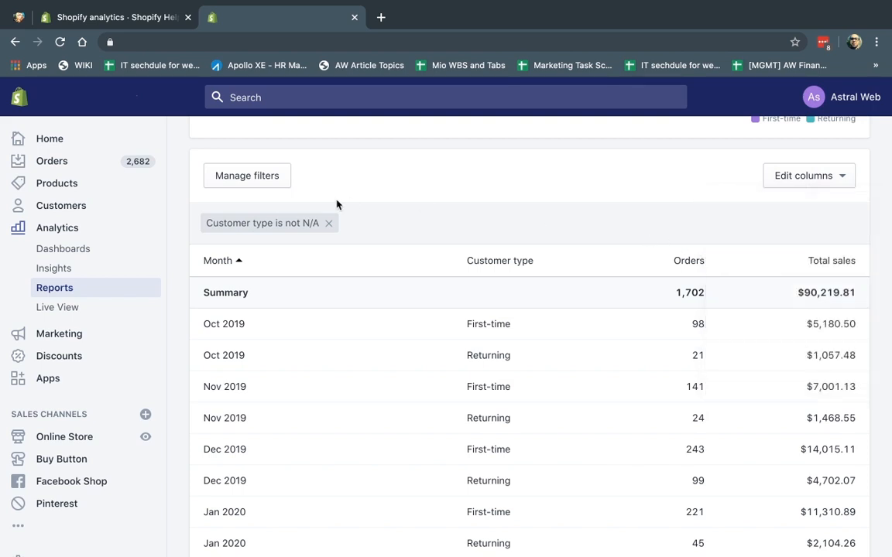
Go back to the Reports overview and review the list of reports in the Customers section
click(13, 41)
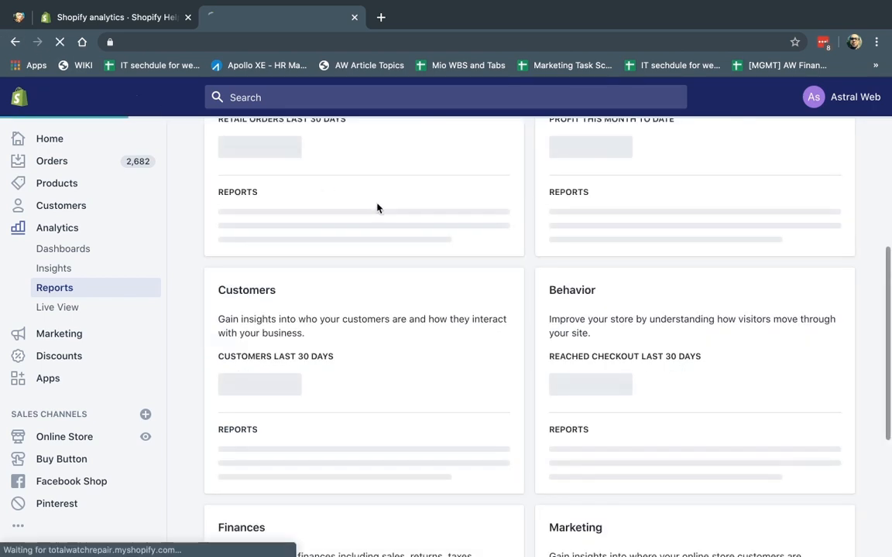
scroll(378, 208, up, 5)
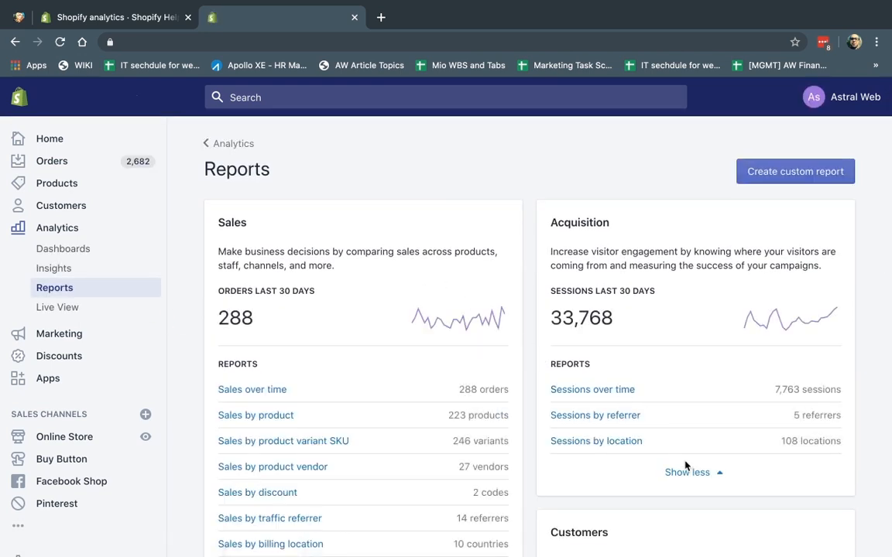
scroll(685, 465, down, 6)
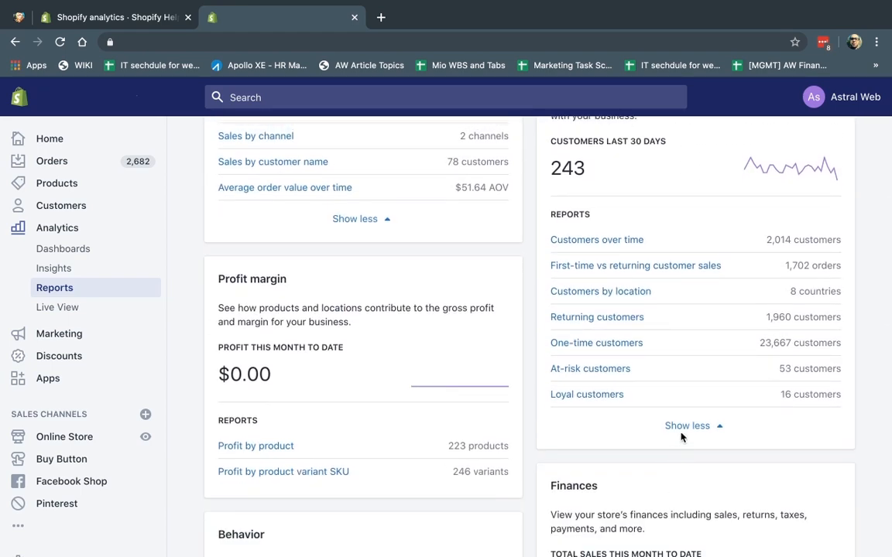
Reopen the First-time vs returning customer sales report and examine its orders and total sales by month and customer type
click(666, 266)
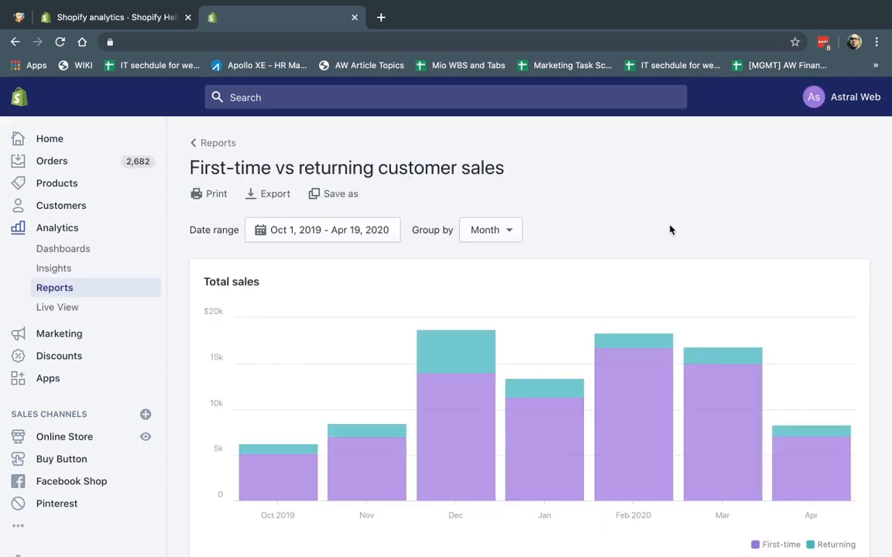
scroll(670, 229, down, 5)
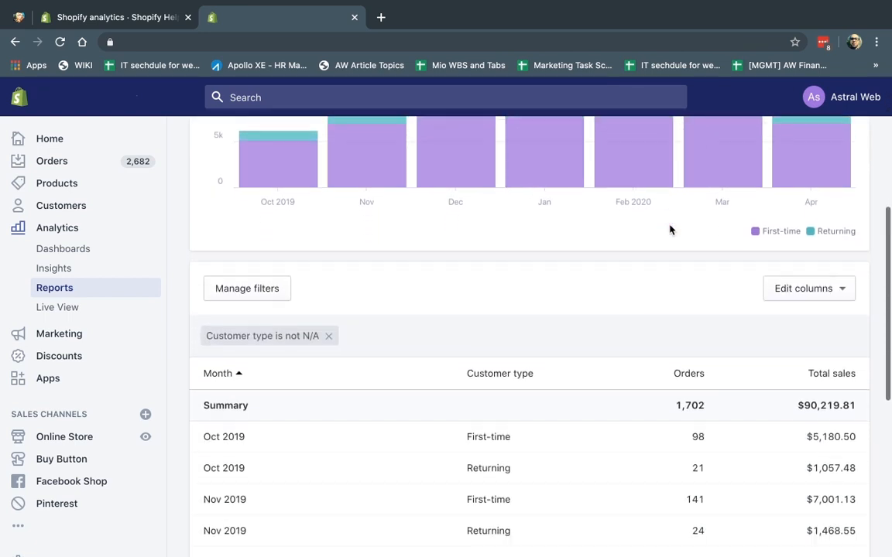
scroll(665, 224, down, 1)
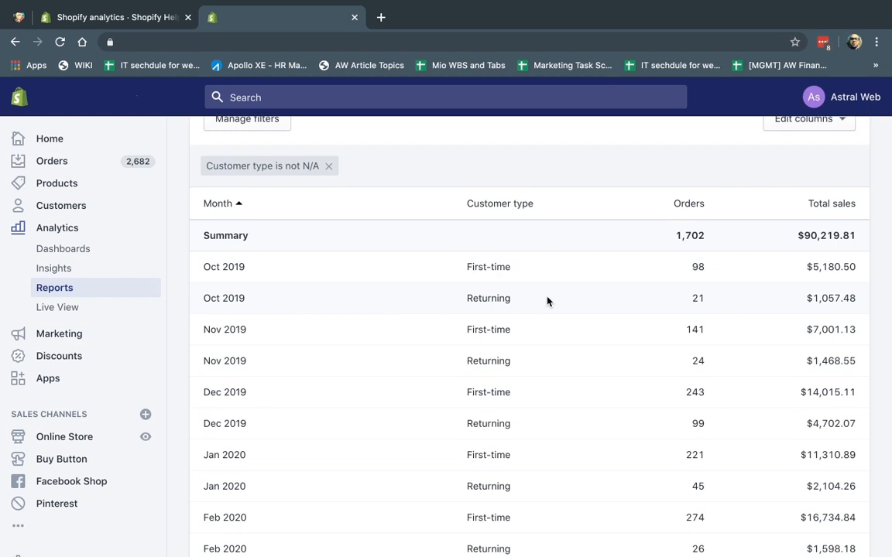
scroll(465, 290, up, 6)
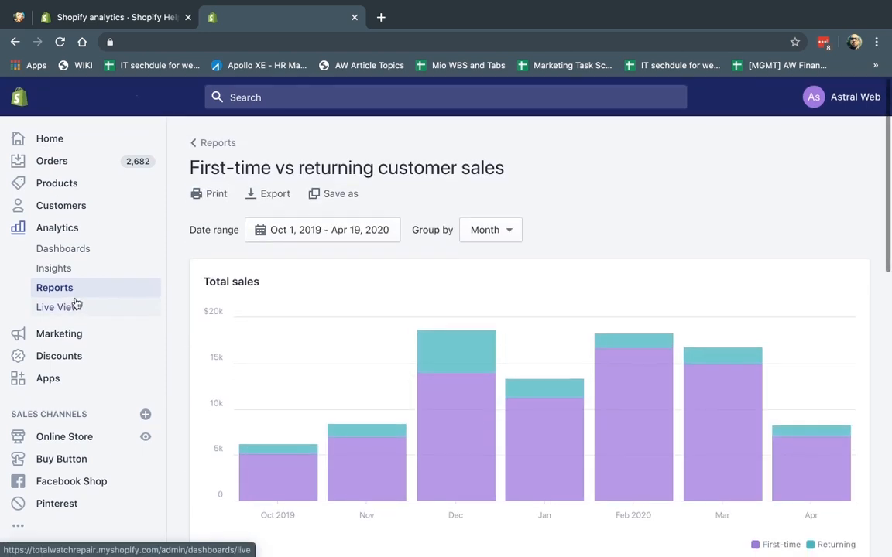
Return to the Reports overview and open the Profit by product report from the Profit margin section
click(210, 146)
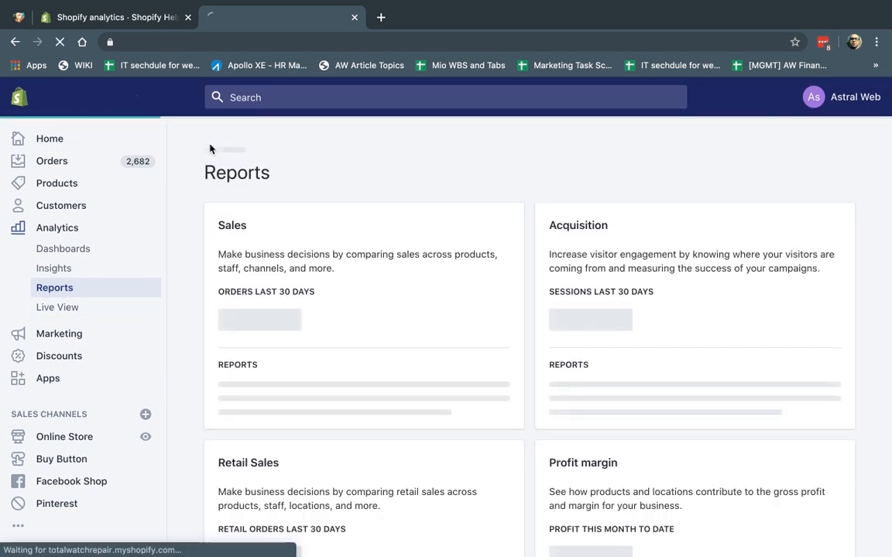
scroll(446, 251, down, 1)
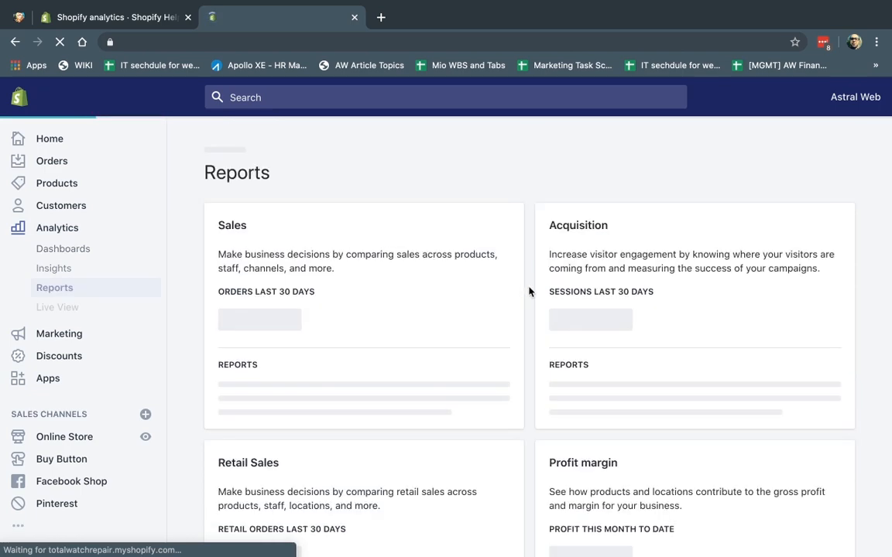
scroll(529, 290, down, 2)
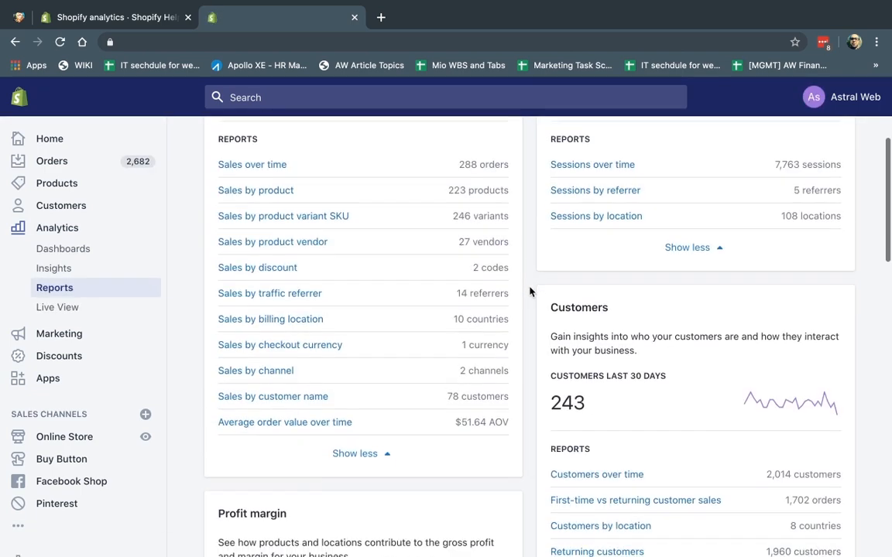
scroll(529, 291, down, 2)
scroll(529, 290, up, 1)
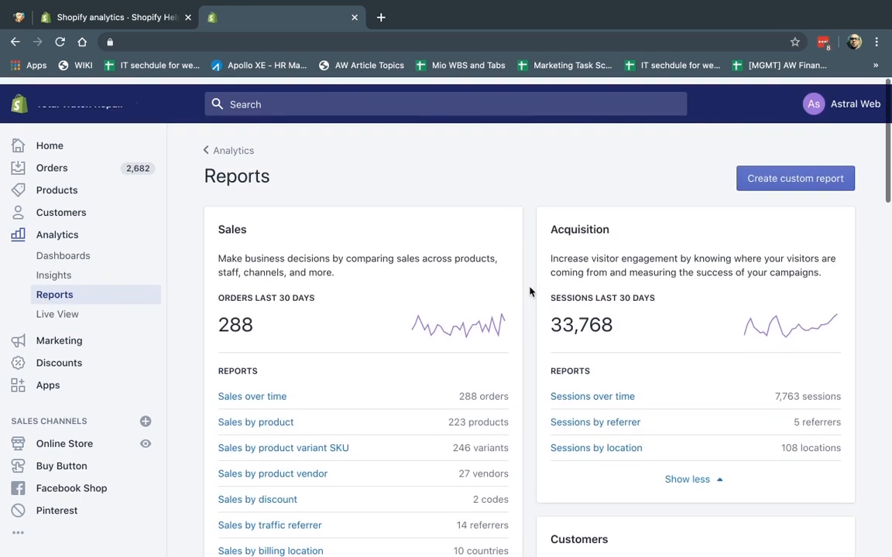
scroll(530, 290, down, 5)
scroll(530, 292, down, 1)
scroll(530, 292, up, 1)
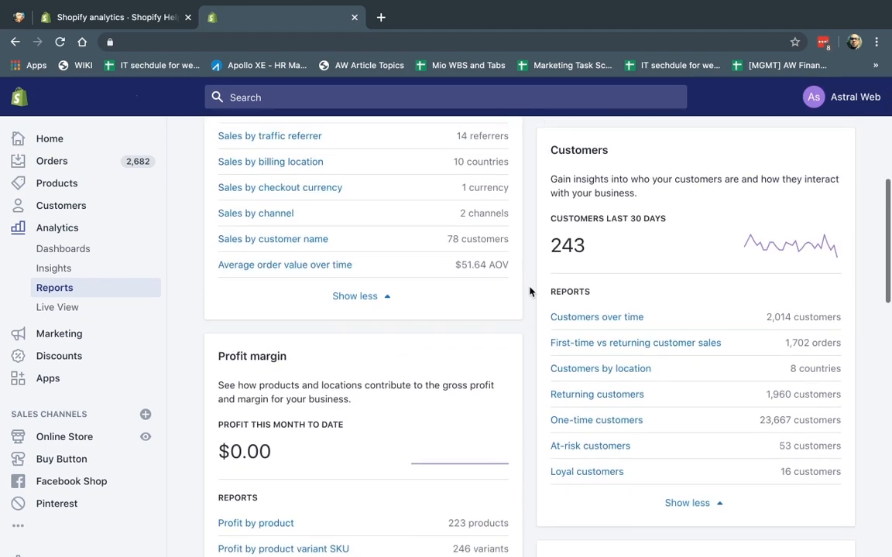
scroll(513, 360, down, 2)
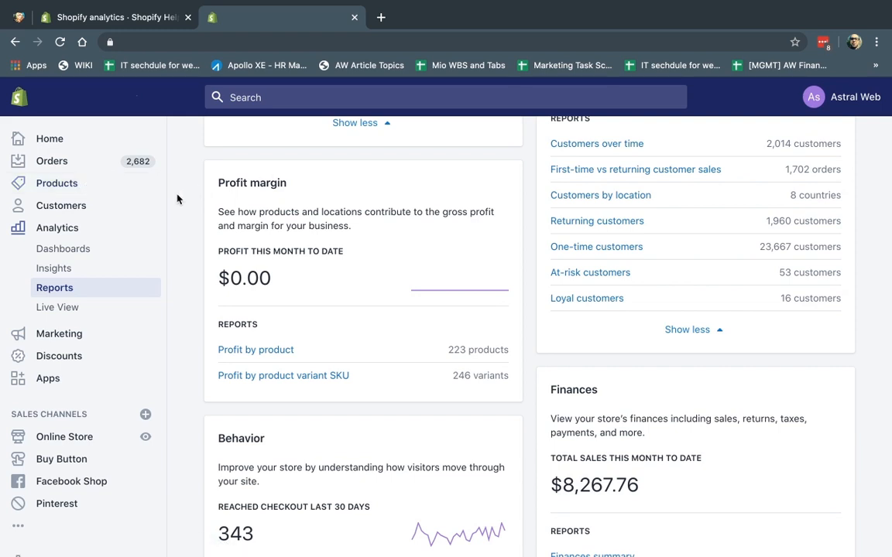
click(274, 352)
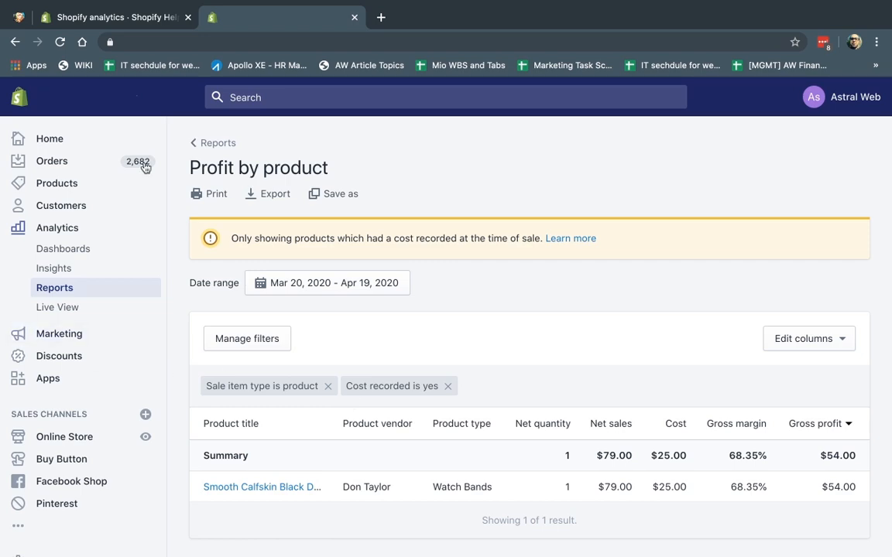
Return to the Reports overview and review the full lists of Finances and Behavior reports
click(220, 144)
scroll(581, 261, down, 3)
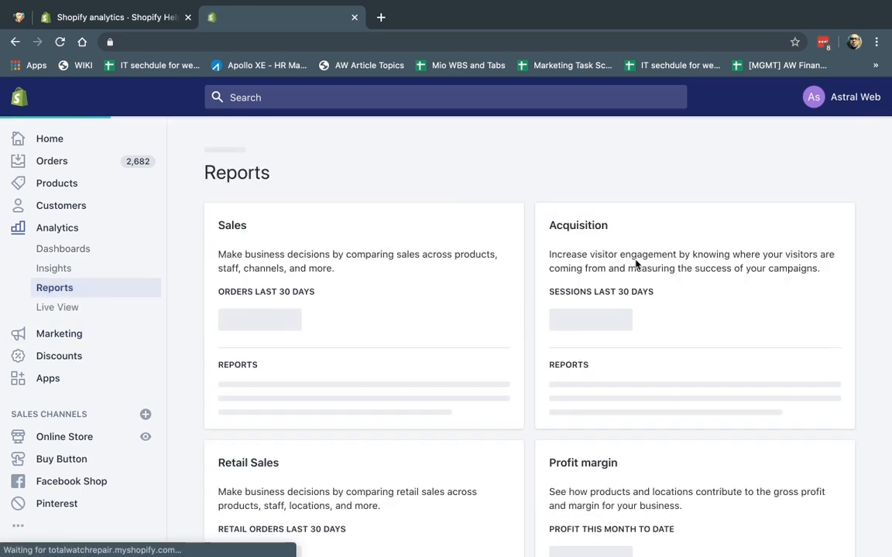
scroll(635, 264, down, 4)
scroll(573, 247, down, 1)
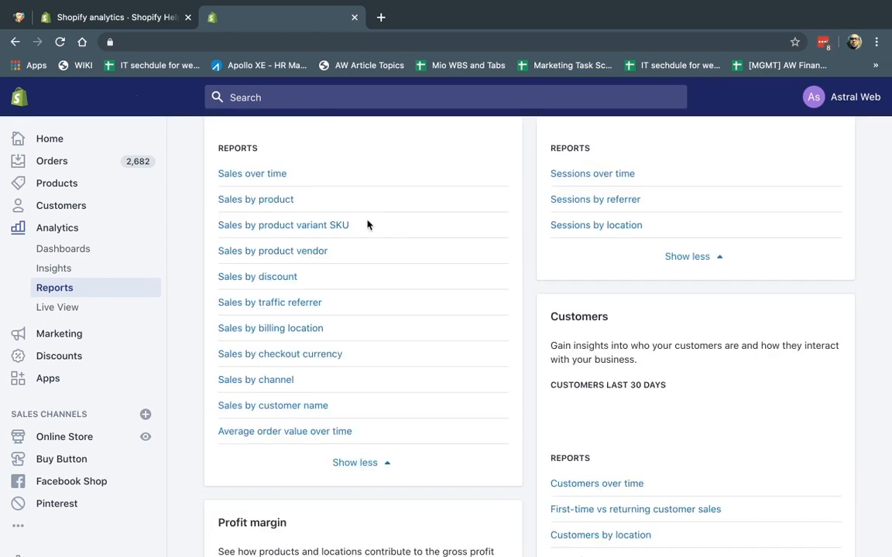
scroll(474, 364, down, 4)
scroll(474, 366, down, 3)
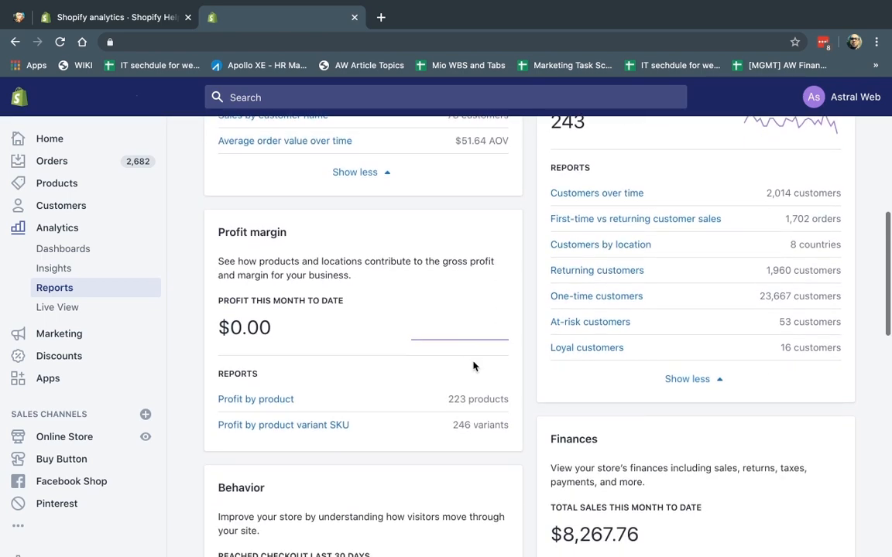
scroll(526, 372, down, 2)
scroll(604, 402, down, 2)
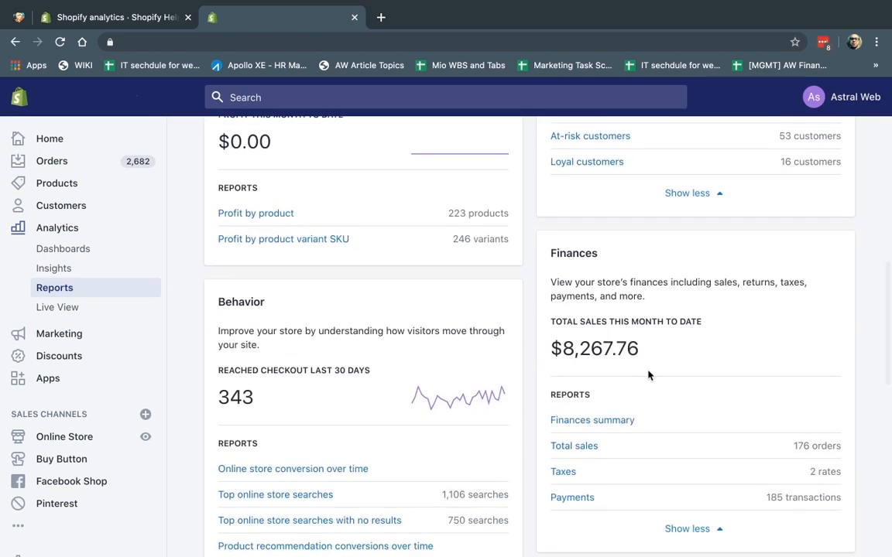
scroll(646, 391, down, 2)
click(691, 439)
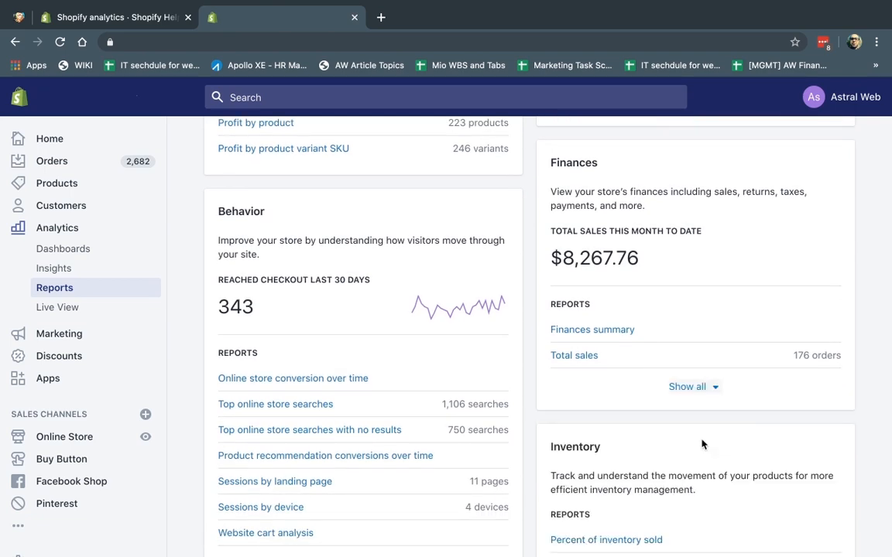
click(691, 389)
scroll(628, 432, down, 1)
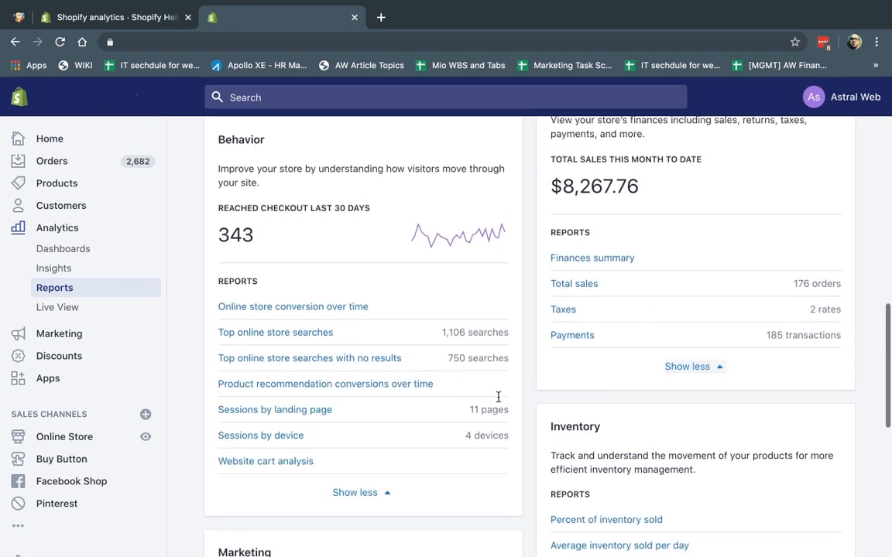
scroll(511, 401, up, 1)
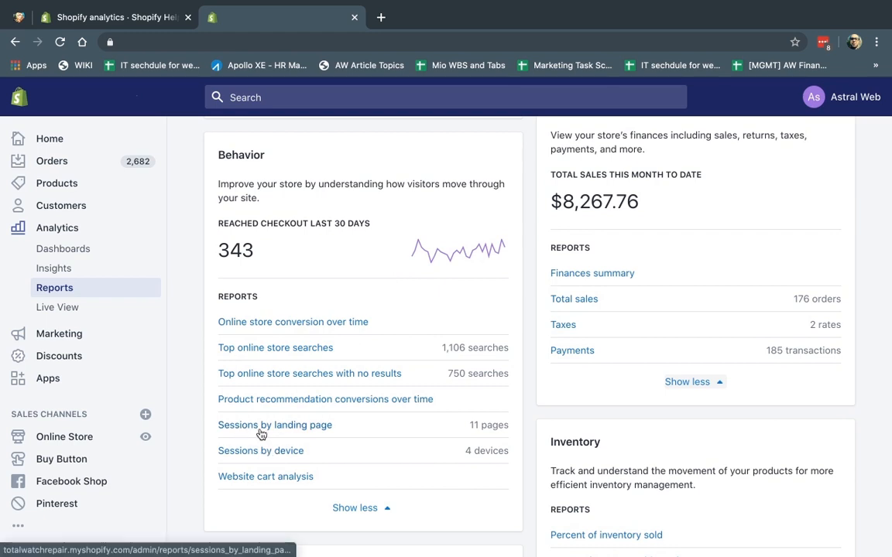
Open the Top online store searches report and examine the search queries and their total searches
click(312, 355)
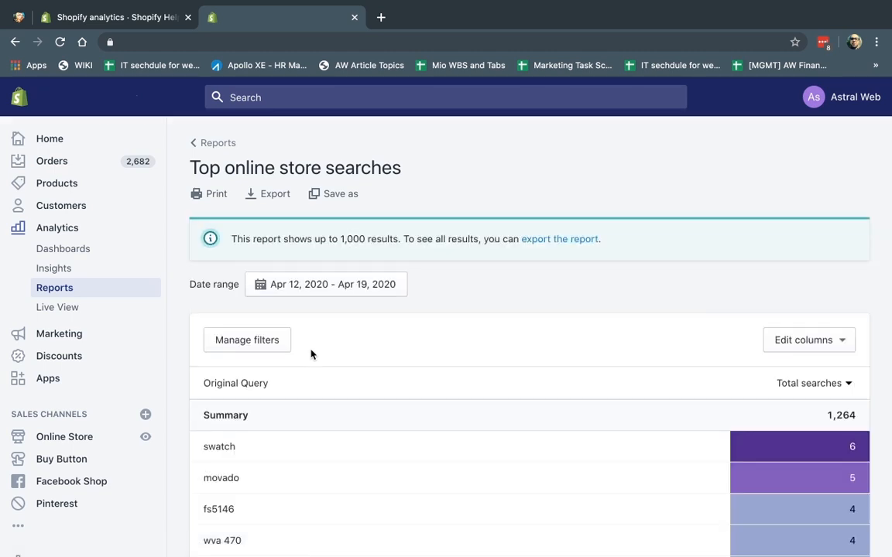
scroll(462, 407, down, 5)
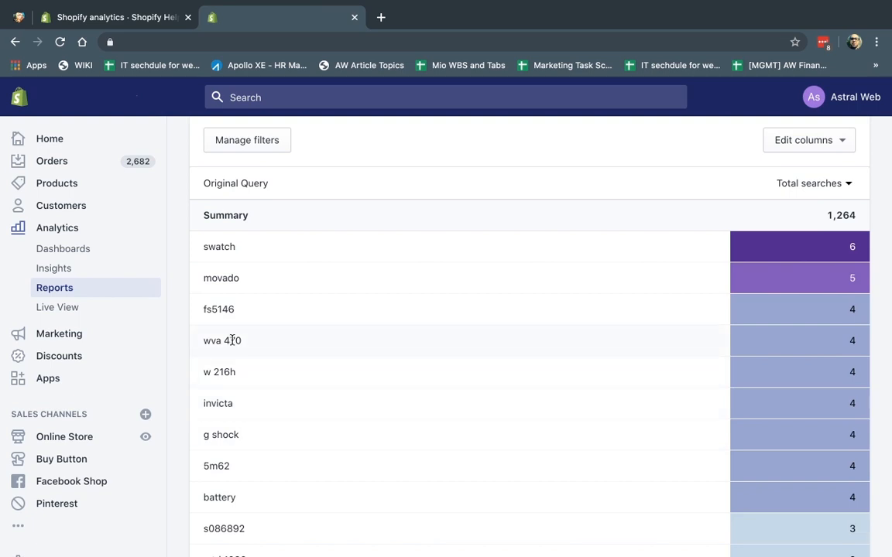
drag(212, 340, 247, 342)
click(247, 344)
scroll(282, 363, down, 2)
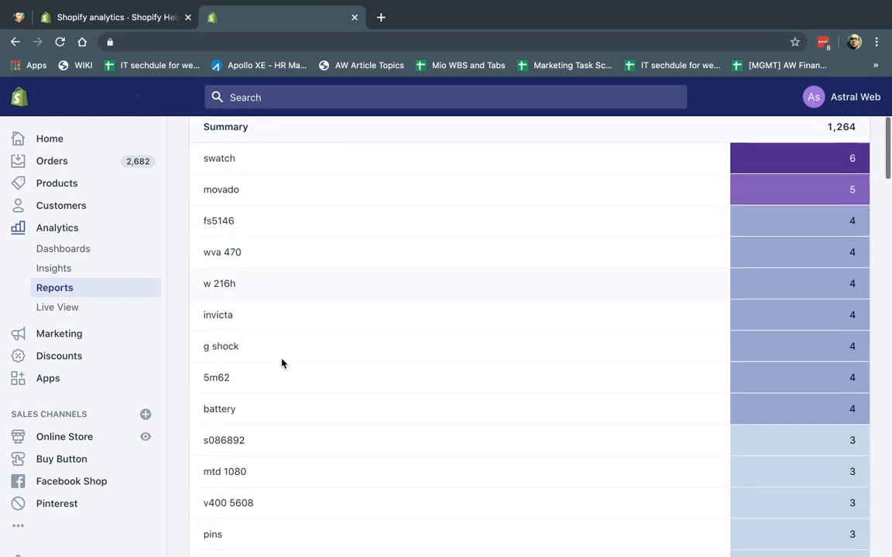
scroll(281, 363, up, 5)
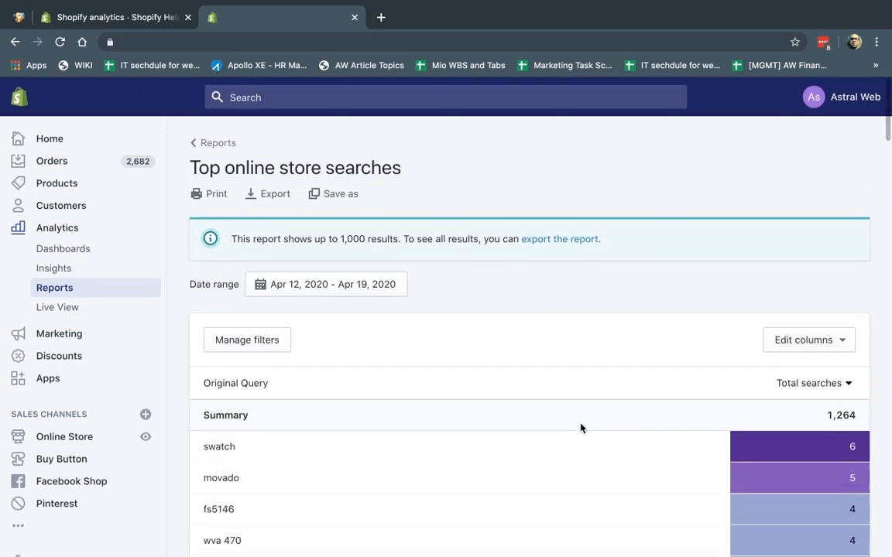
Return to the Reports overview and open the Top online store searches with no results report from the Behavior section
click(15, 43)
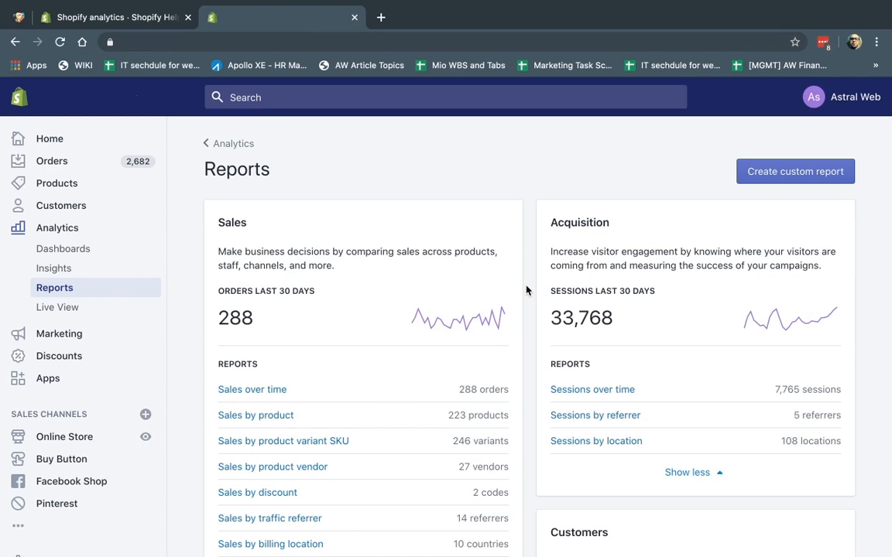
scroll(525, 291, down, 6)
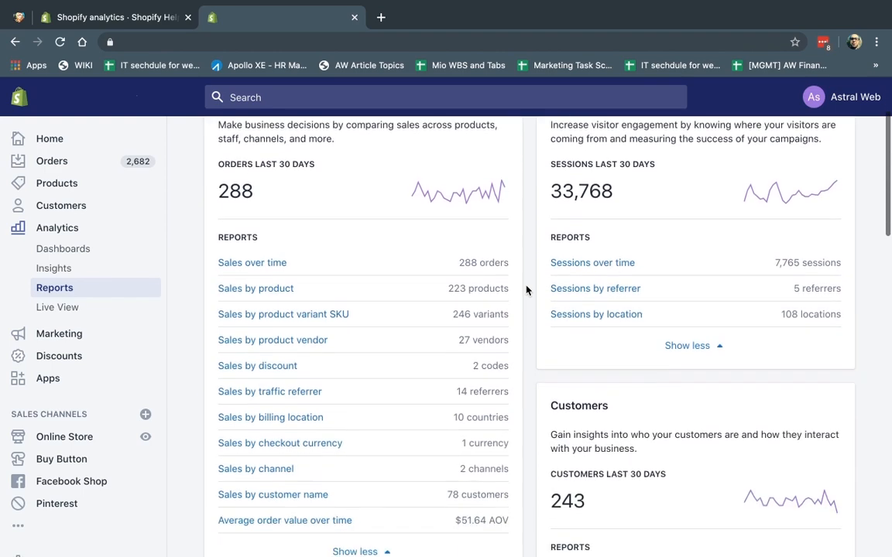
scroll(527, 290, down, 1)
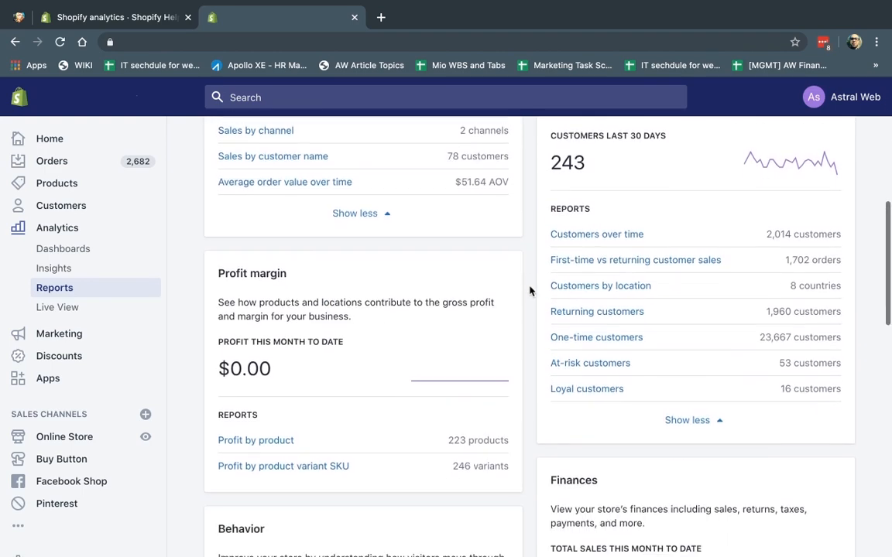
scroll(530, 291, down, 1)
scroll(530, 291, down, 8)
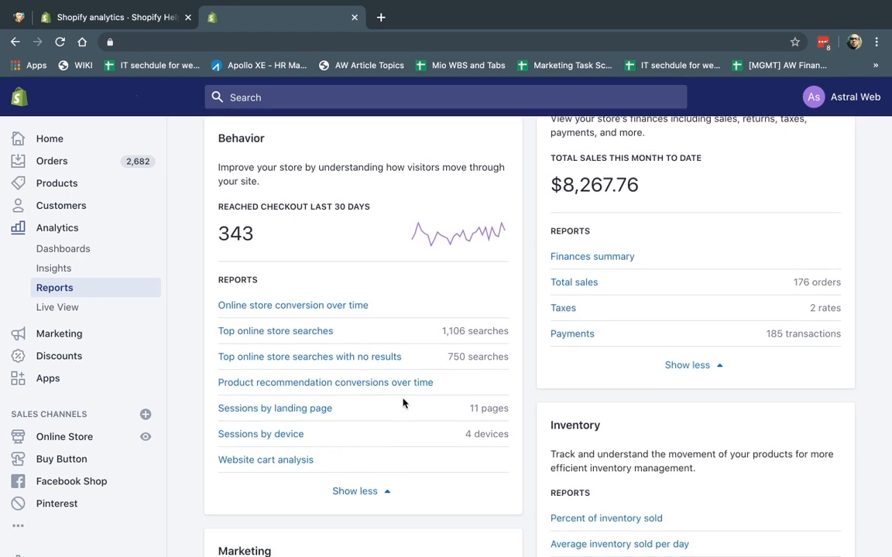
click(321, 356)
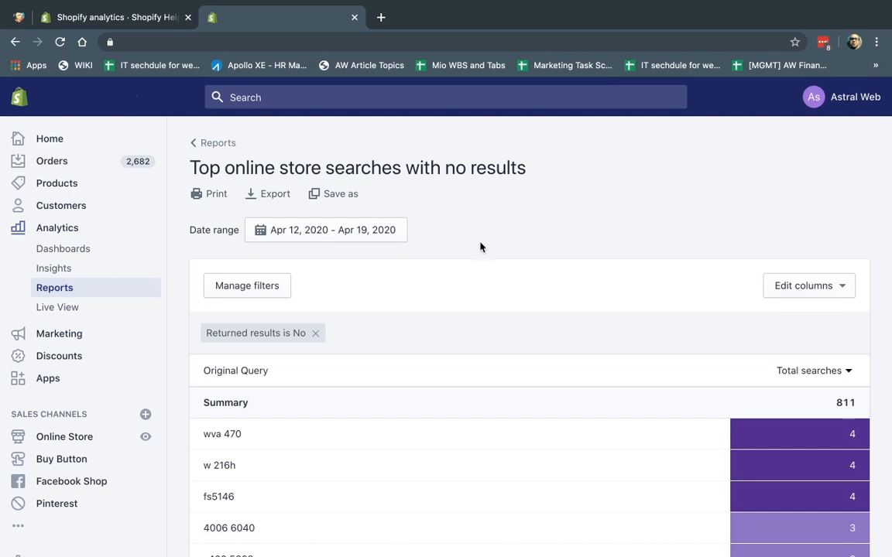
Examine the search queries that returned no results and inspect the report's Returned results filter without changing it
scroll(480, 247, down, 3)
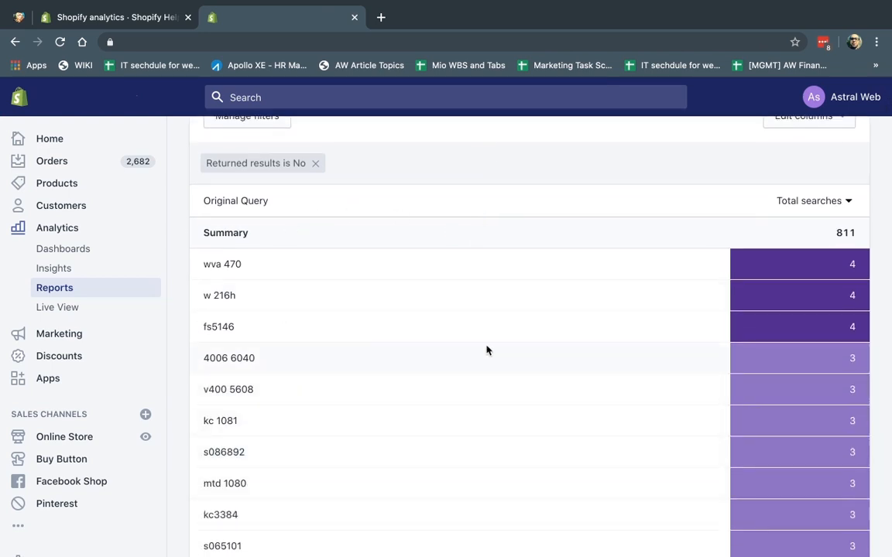
scroll(486, 351, up, 2)
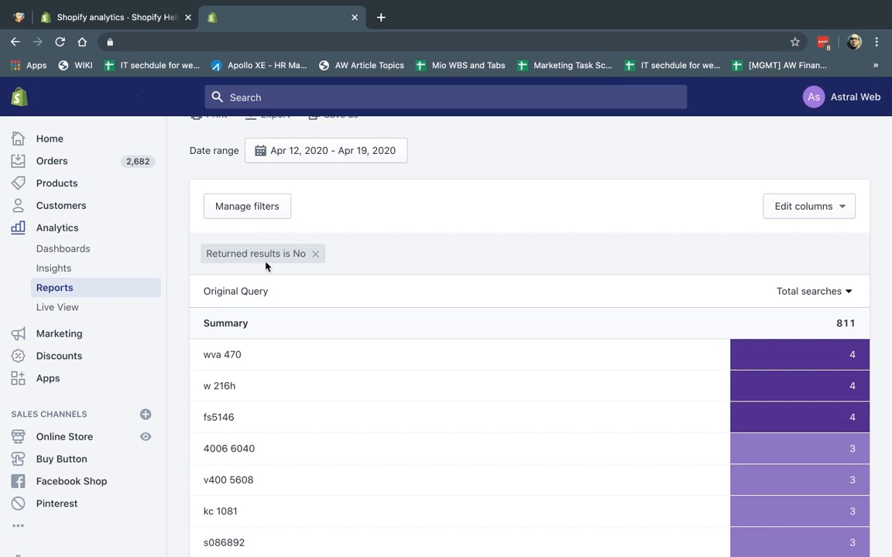
click(264, 207)
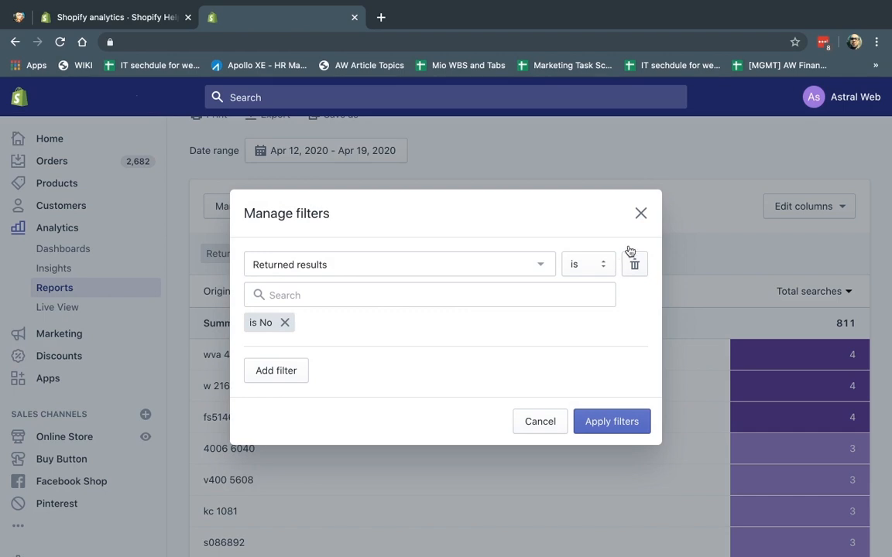
click(640, 215)
Go back to the Reports overview and review the Inventory, Marketing and Custom reports sections
click(100, 294)
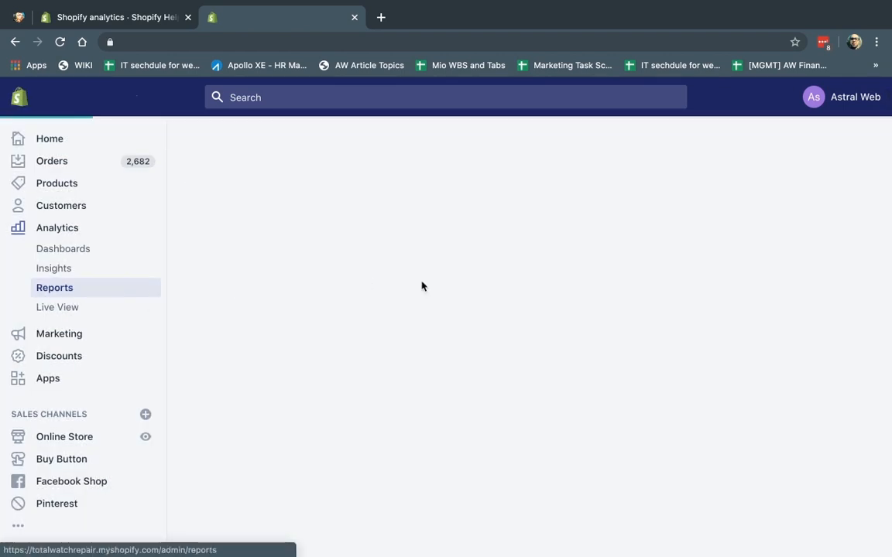
scroll(488, 330, down, 4)
scroll(544, 331, down, 2)
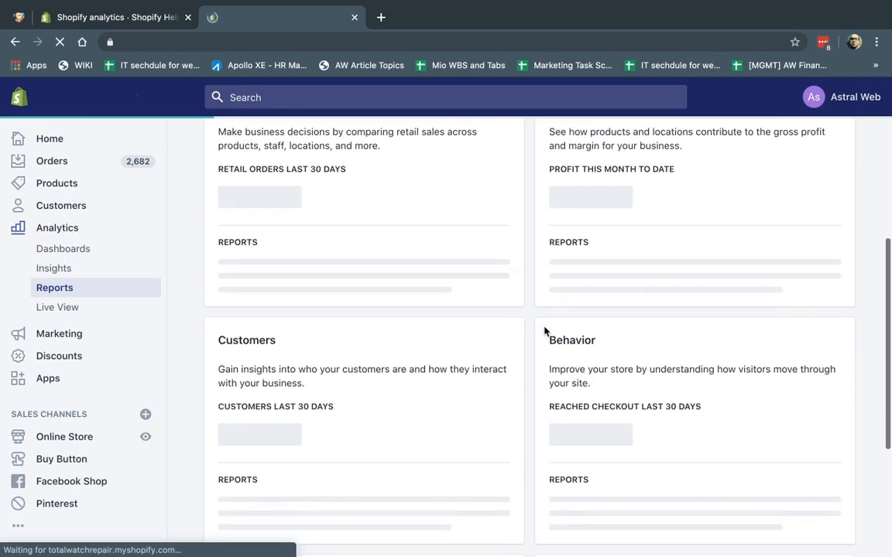
scroll(544, 331, down, 7)
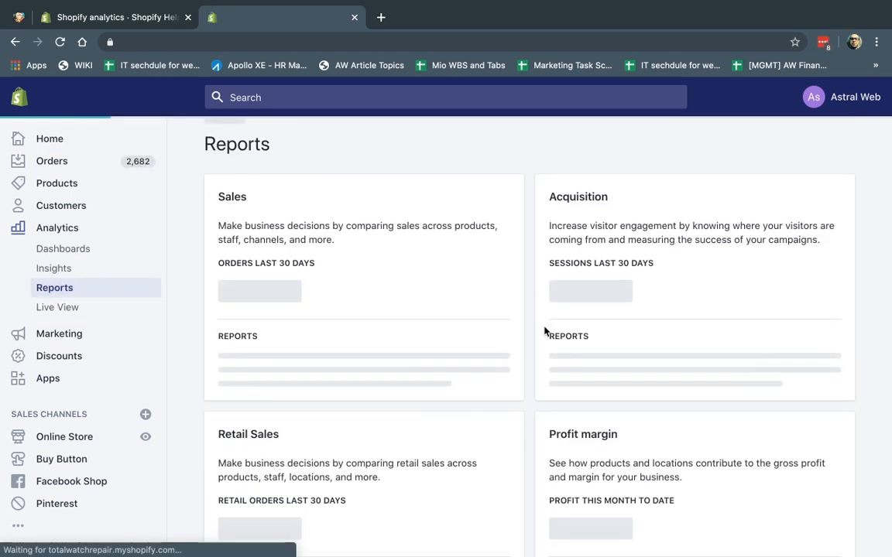
scroll(544, 331, down, 4)
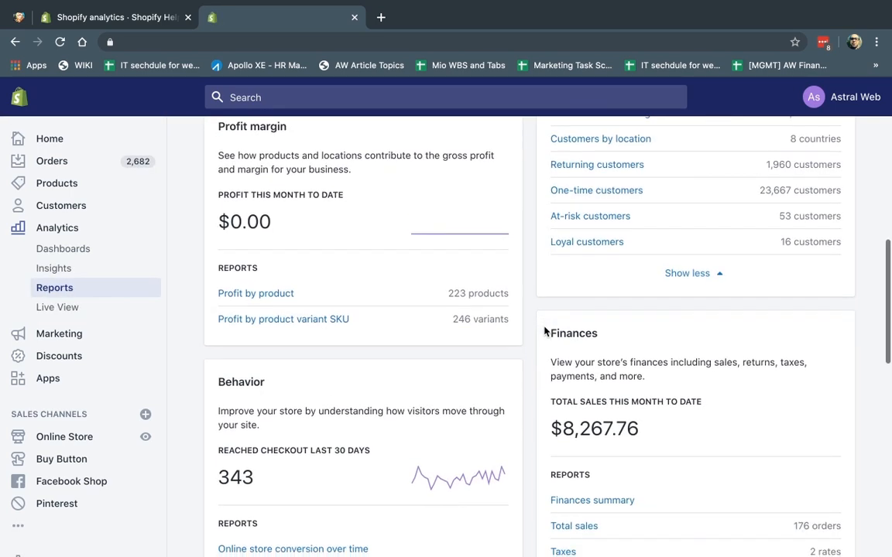
scroll(544, 331, down, 3)
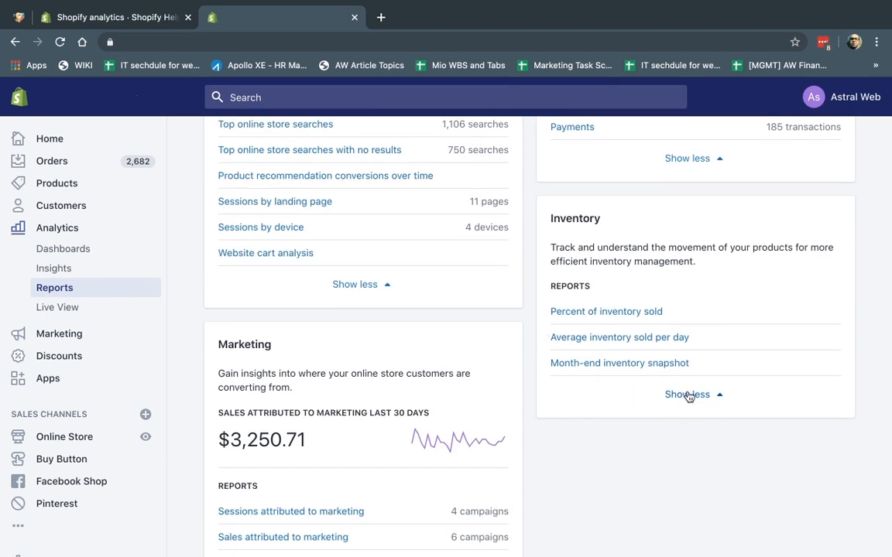
scroll(687, 396, down, 3)
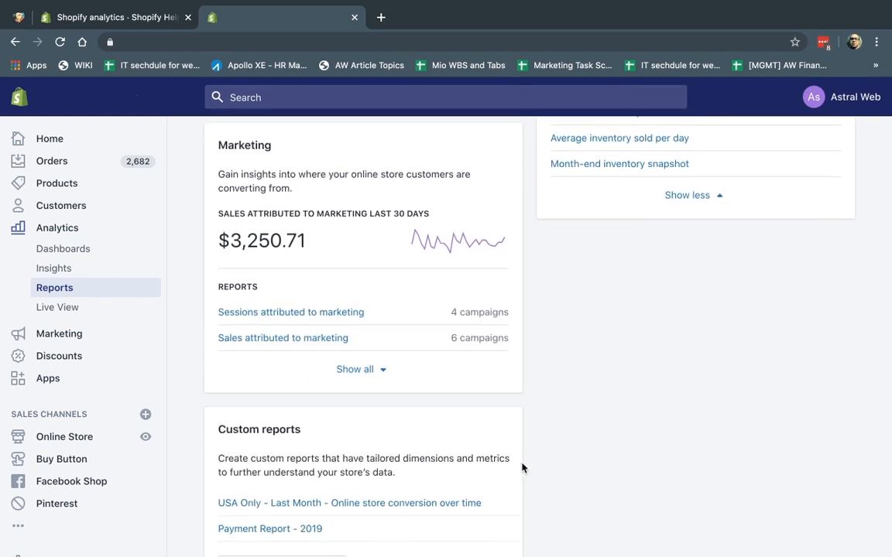
scroll(521, 468, down, 1)
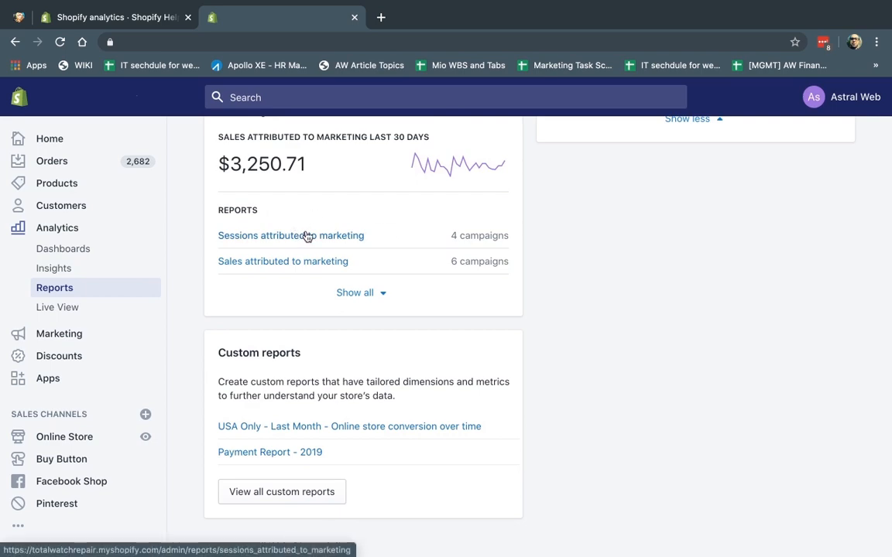
Create a custom report titled "TEST Sales Report - Apr 19, 2020" from the Sales over time template
scroll(884, 364, up, 10)
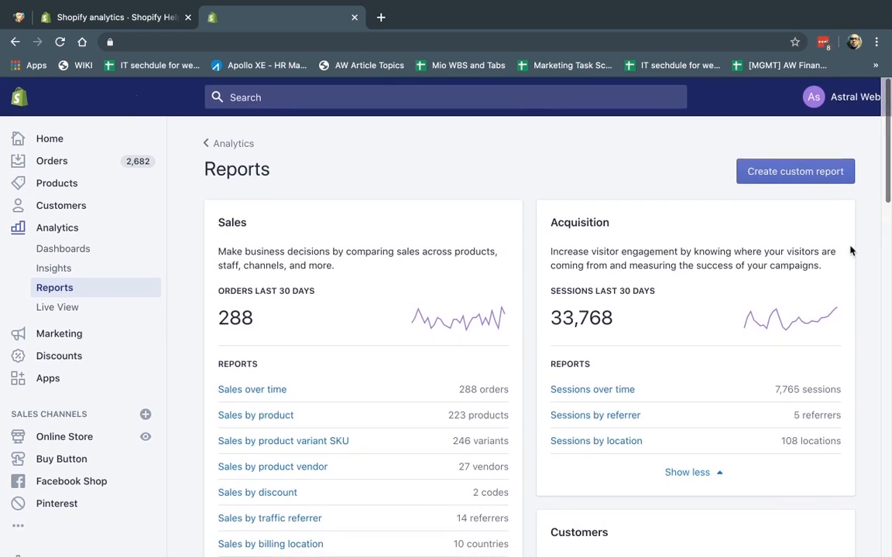
click(788, 182)
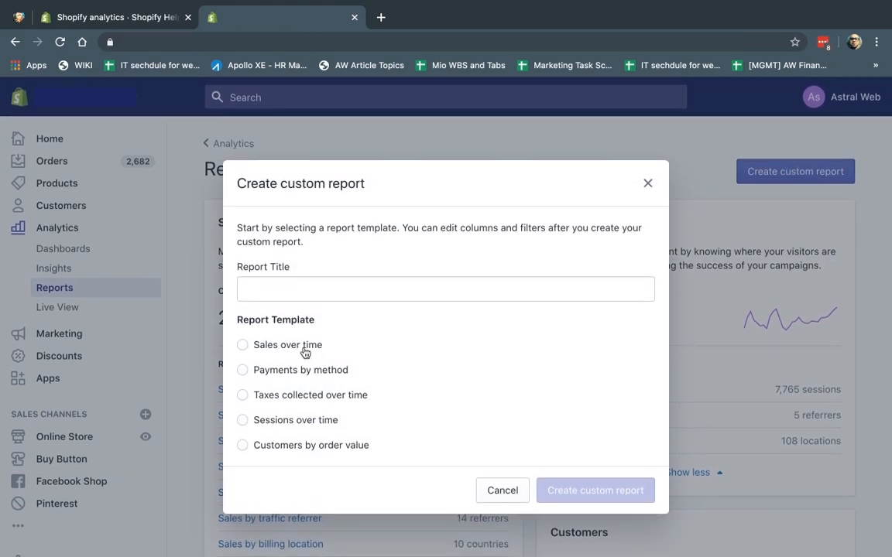
click(305, 353)
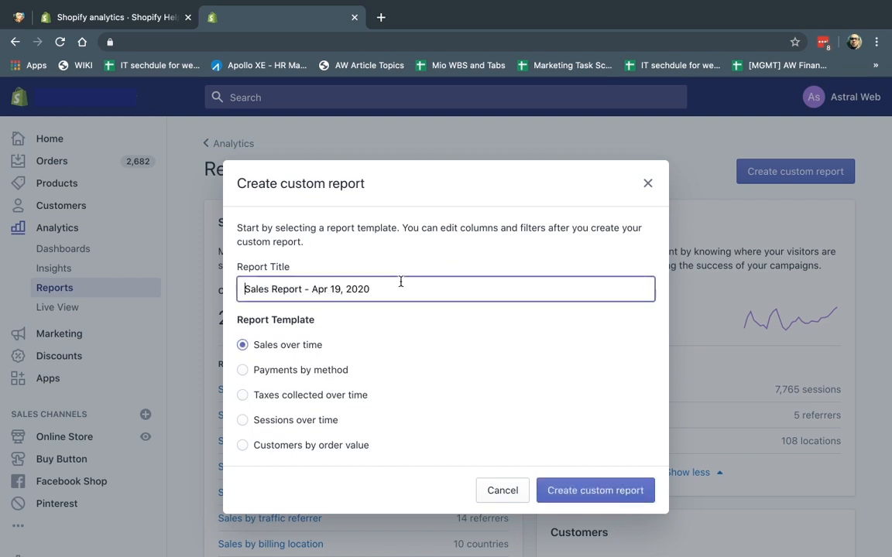
text(TEST)
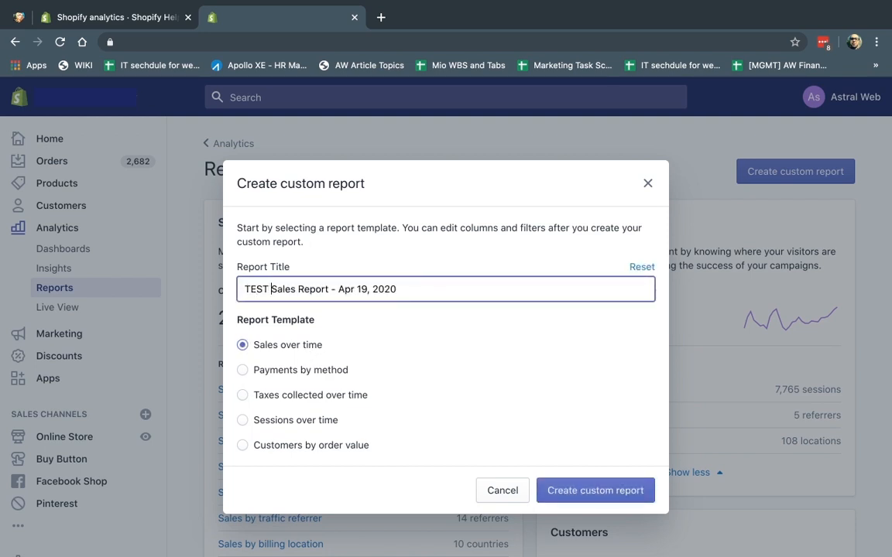
click(583, 493)
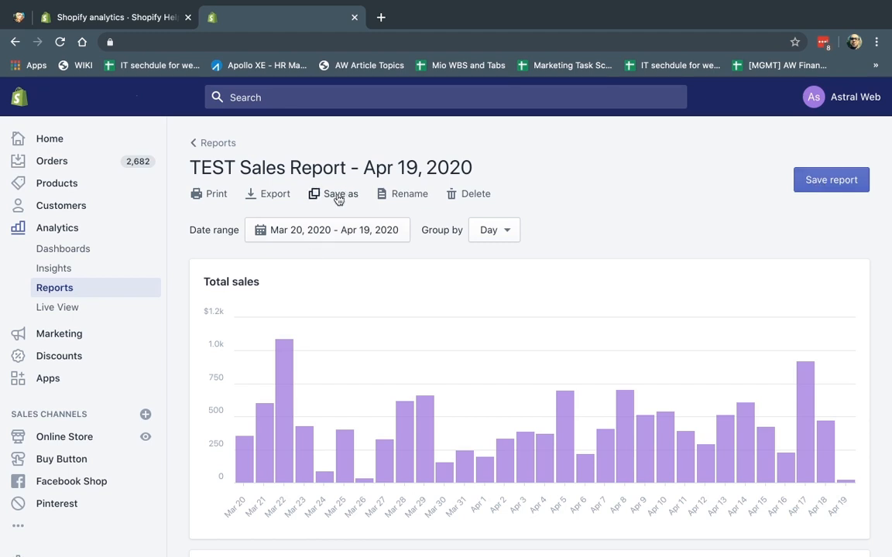
Examine the new custom report's title, total sales chart and daily sales table
triple_click(264, 158)
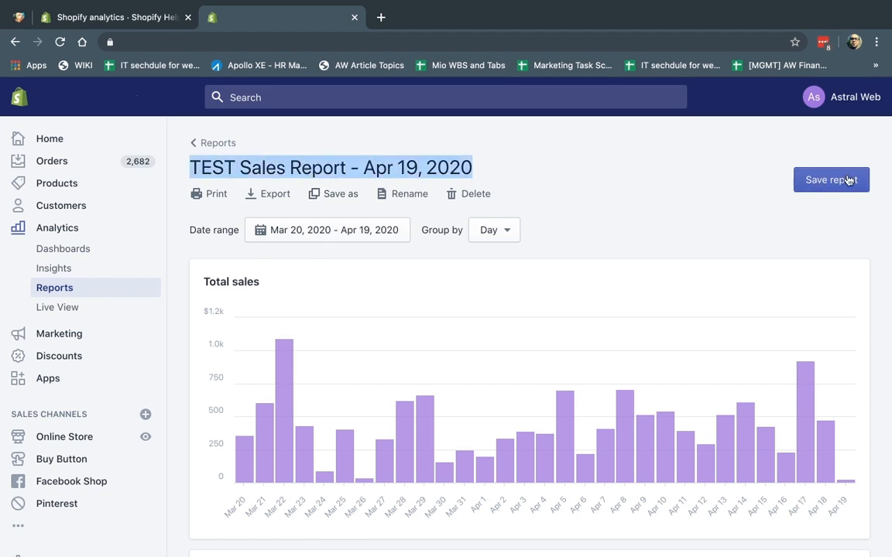
scroll(663, 289, down, 3)
scroll(663, 289, down, 4)
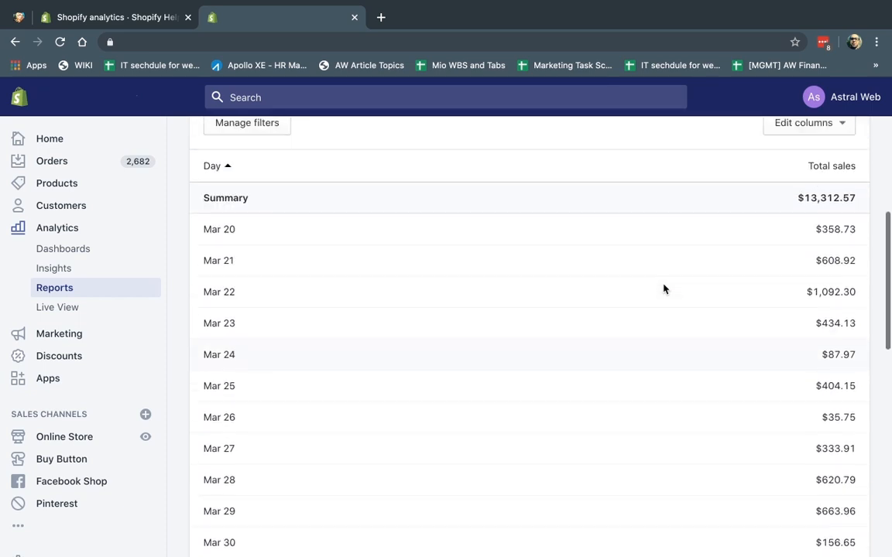
scroll(408, 253, up, 6)
scroll(407, 252, up, 1)
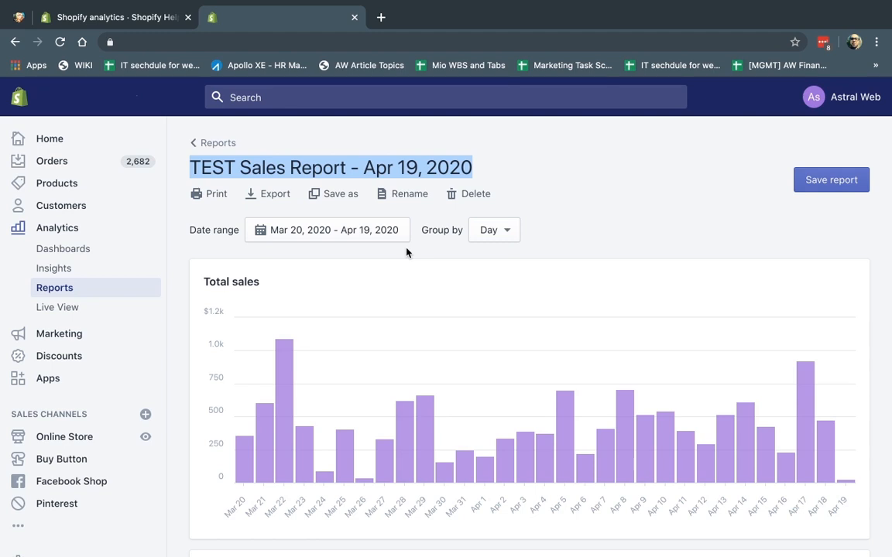
Open the Product insights for the 30 days period and examine the High potential products
click(102, 266)
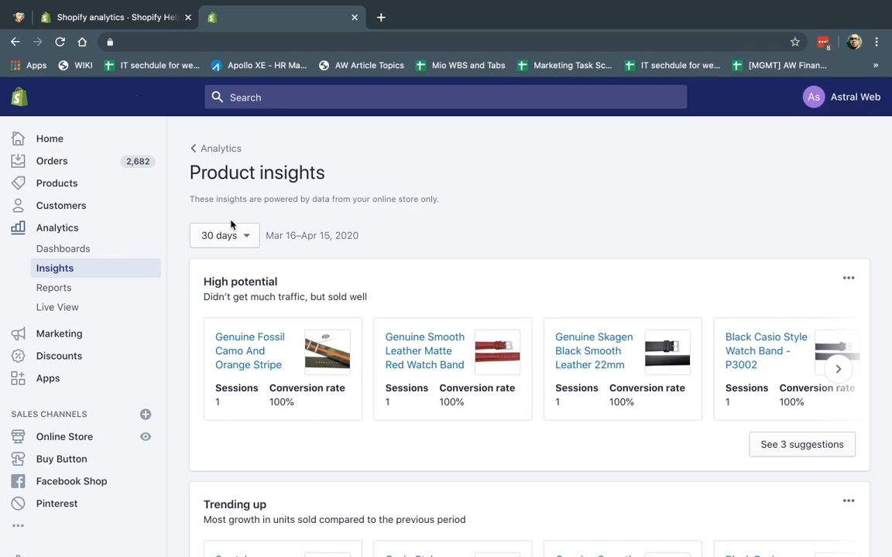
click(214, 238)
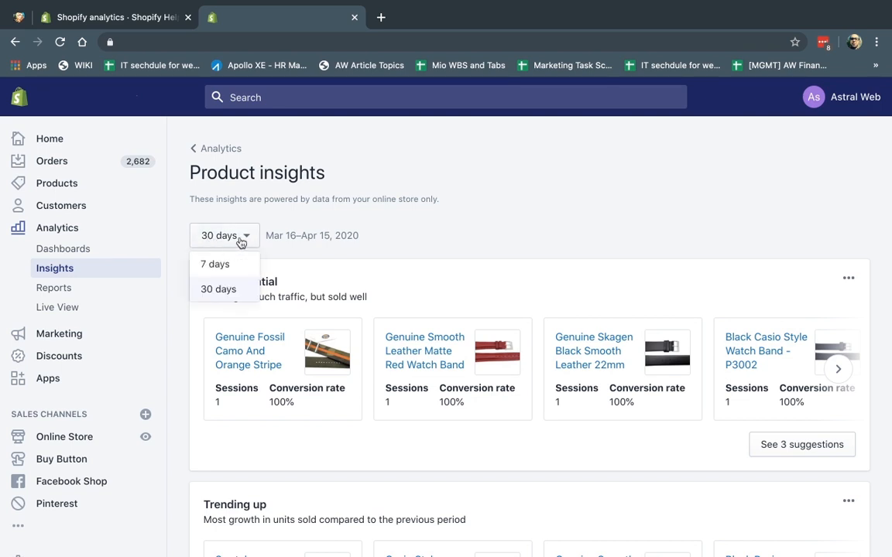
click(220, 289)
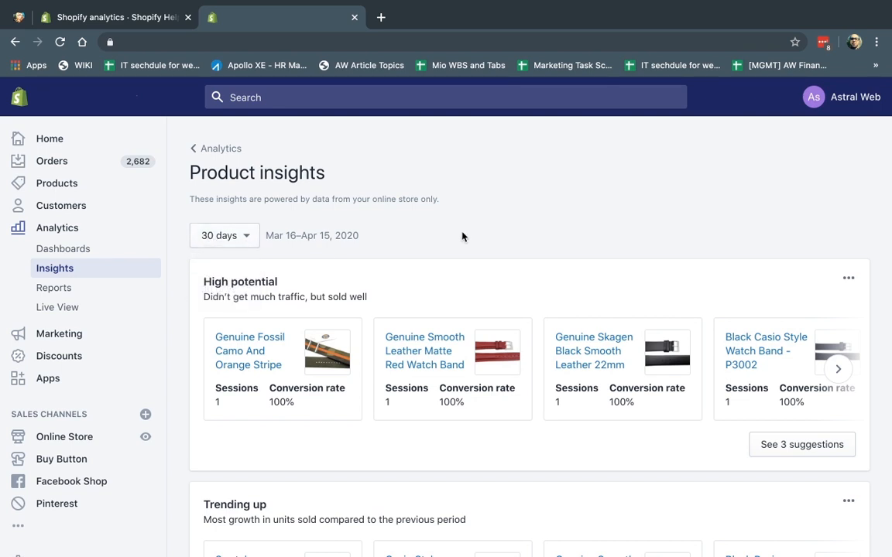
scroll(460, 232, down, 2)
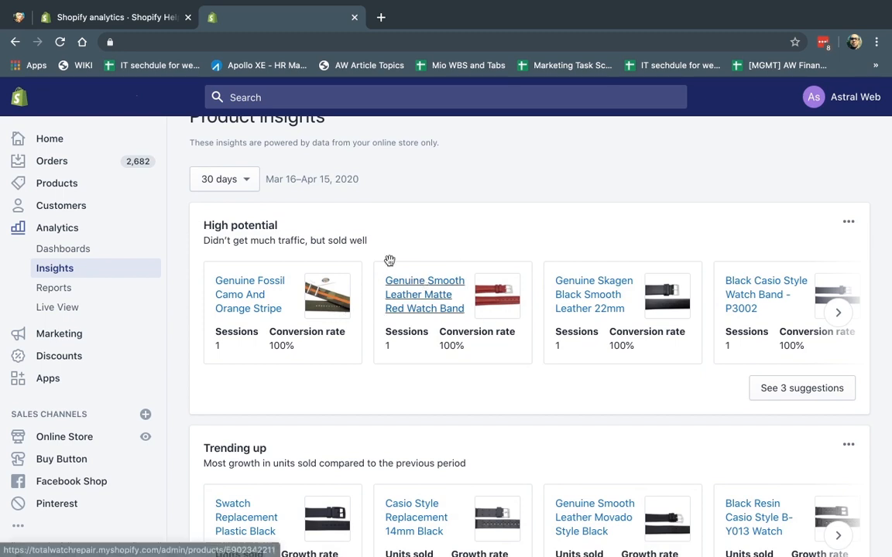
drag(205, 225, 386, 241)
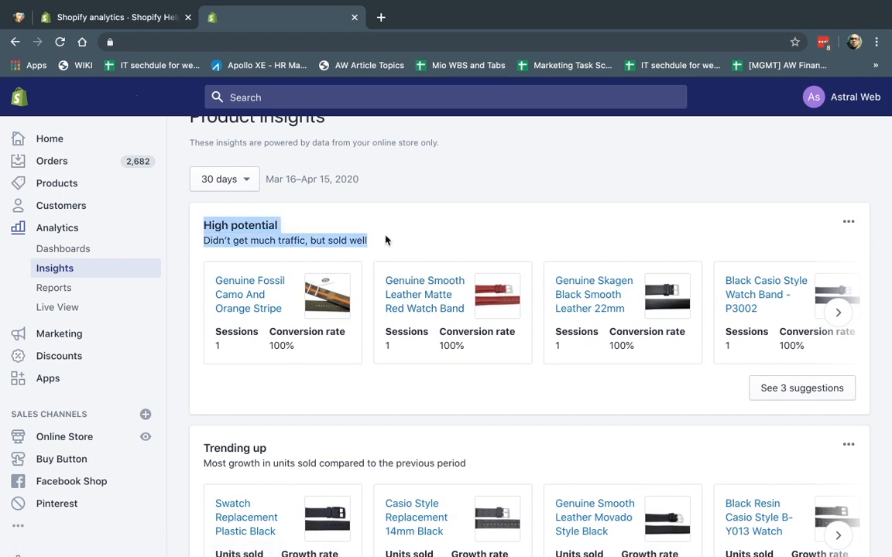
drag(259, 240, 367, 240)
Review the Trending up and Top selling product insights
scroll(294, 306, down, 2)
drag(210, 377, 408, 377)
scroll(408, 372, down, 1)
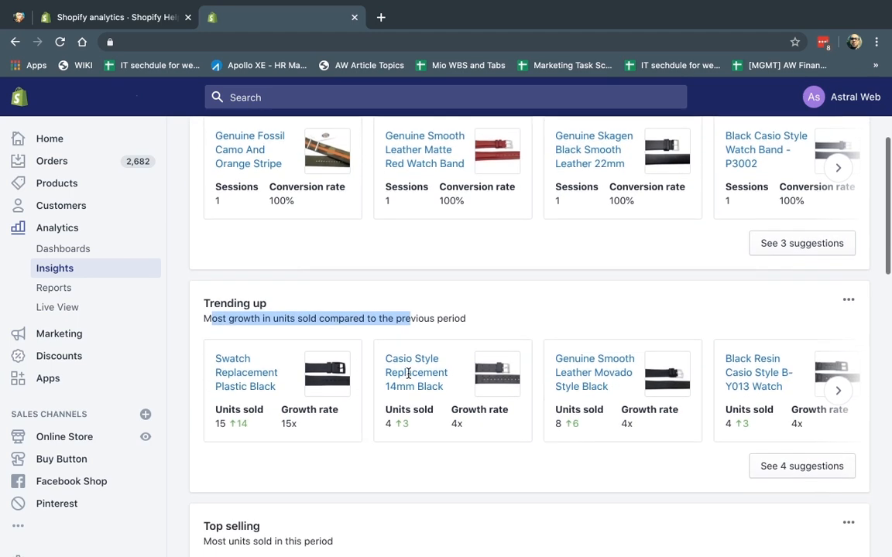
drag(212, 313, 363, 316)
scroll(364, 318, down, 3)
drag(210, 339, 333, 353)
Review the To improve, Frequently abandoned and Not selling product insights
scroll(331, 350, down, 3)
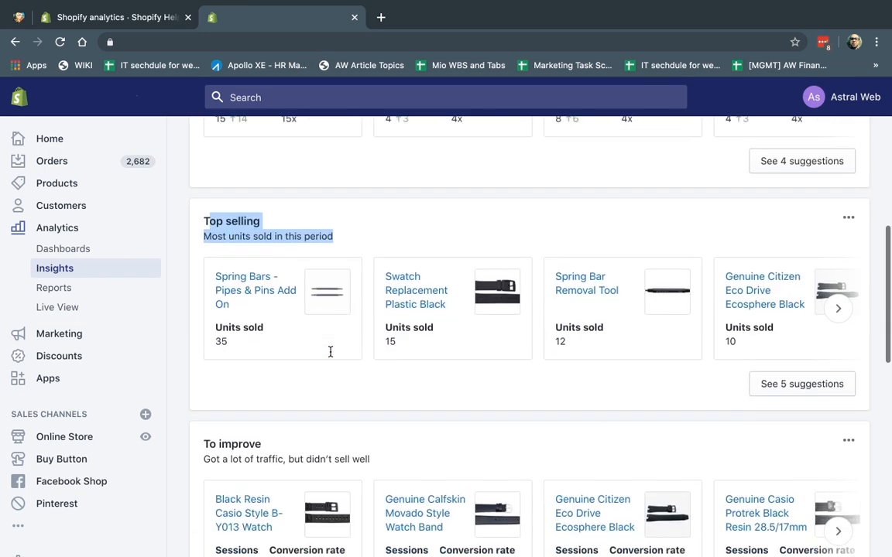
drag(212, 385, 327, 399)
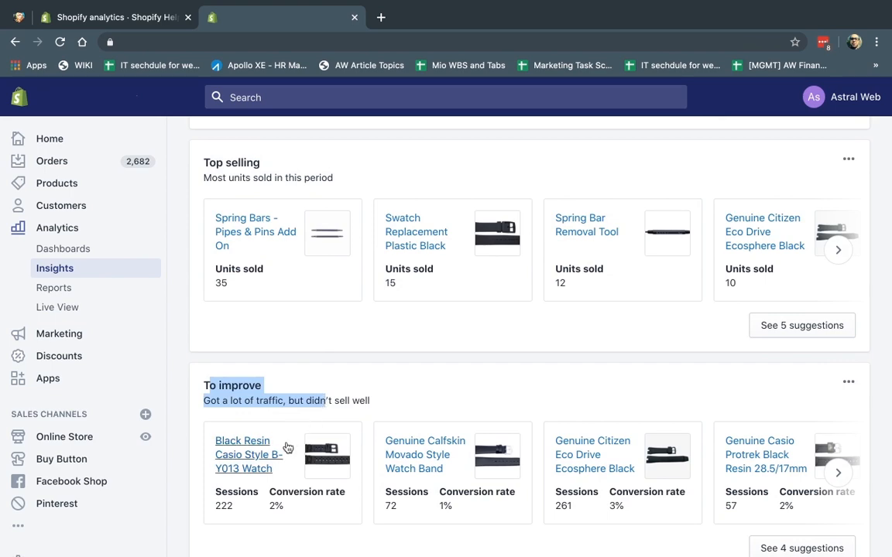
scroll(334, 442, down, 1)
scroll(334, 442, down, 1)
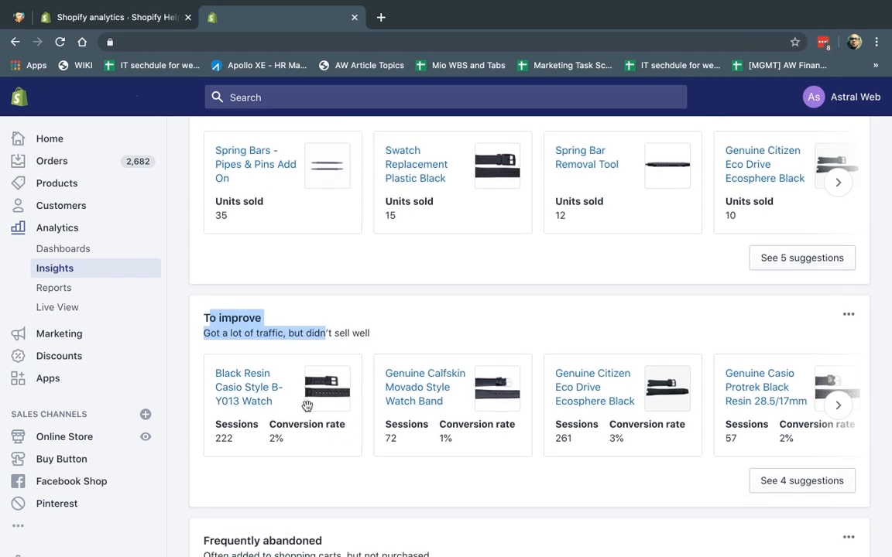
scroll(307, 406, down, 5)
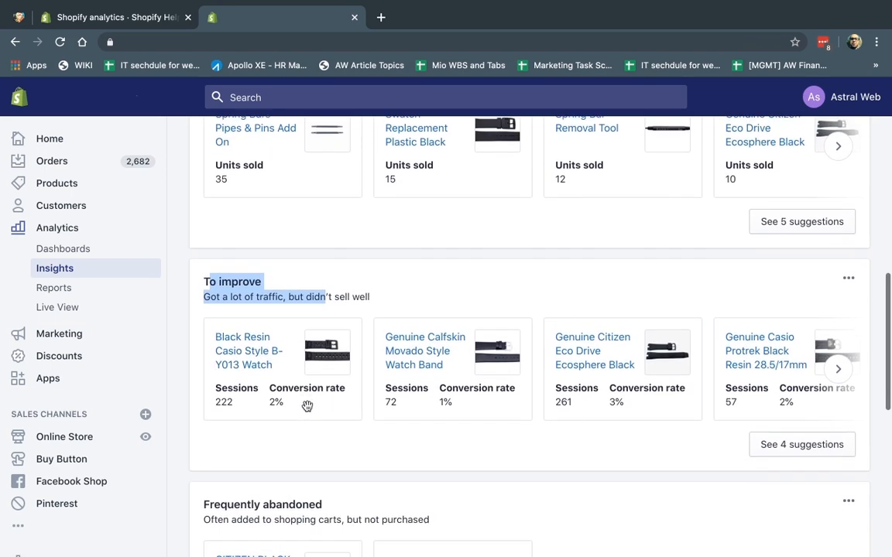
scroll(308, 410, down, 3)
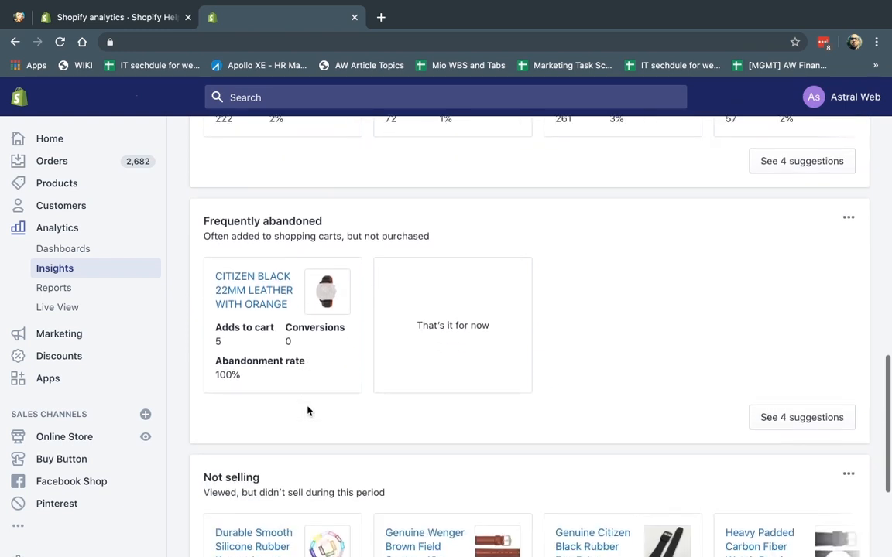
scroll(307, 338, down, 4)
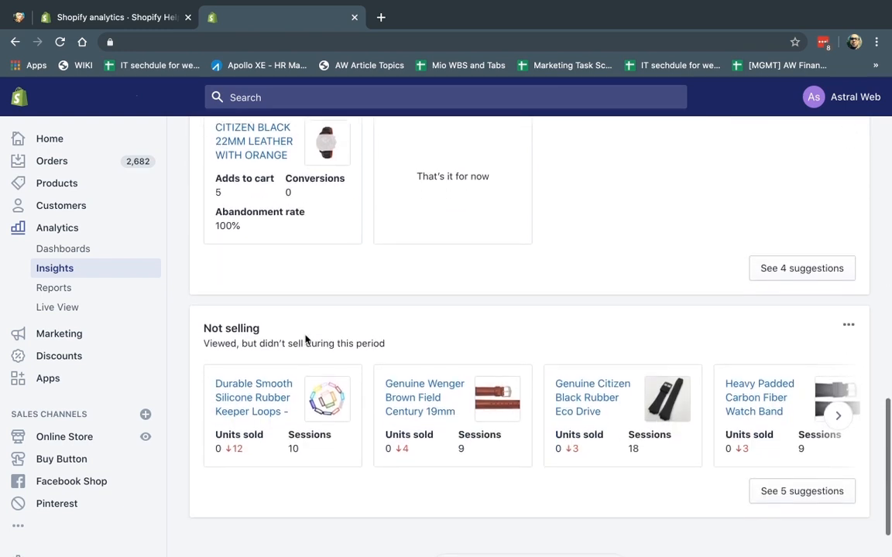
Examine the description and products of the Not selling insight
drag(386, 331, 325, 335)
click(326, 335)
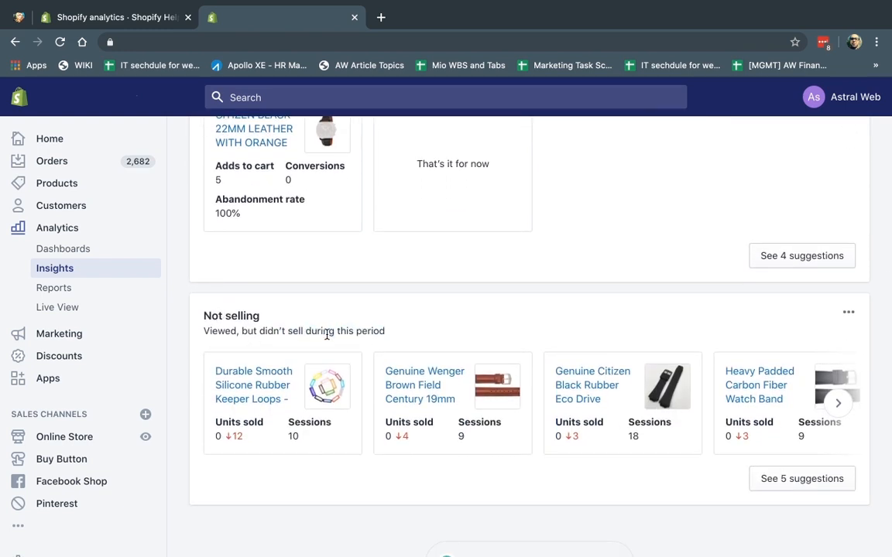
scroll(326, 335, down, 1)
Review the Advertise, Stock up on inventory and Maximize visibility suggestions for the High potential products
scroll(583, 342, up, 10)
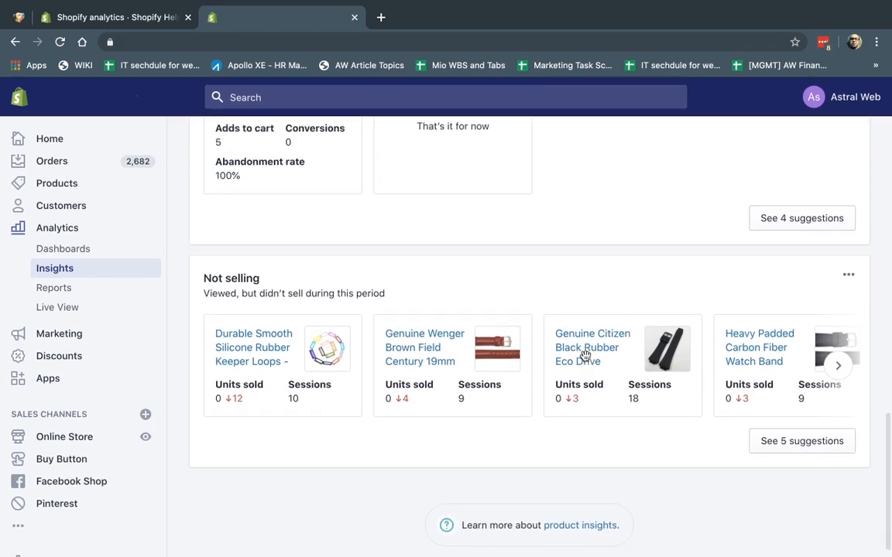
scroll(586, 360, down, 5)
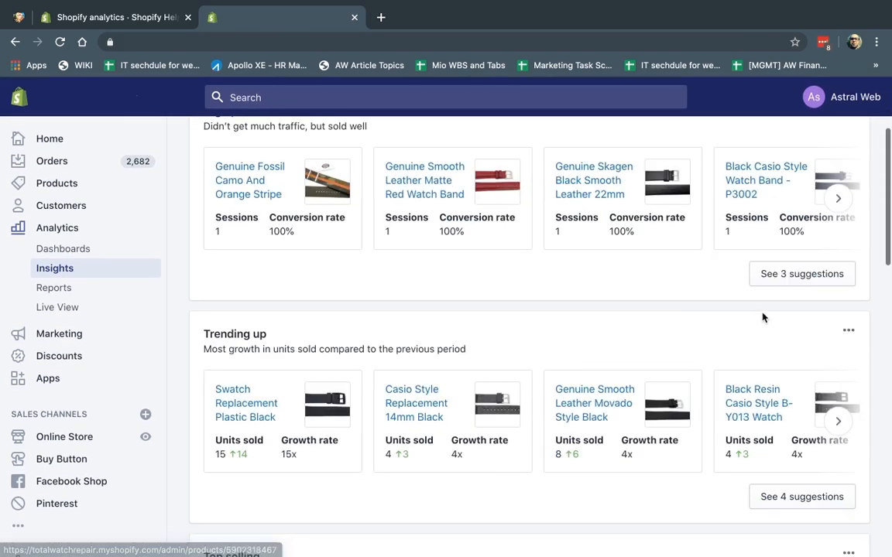
click(817, 279)
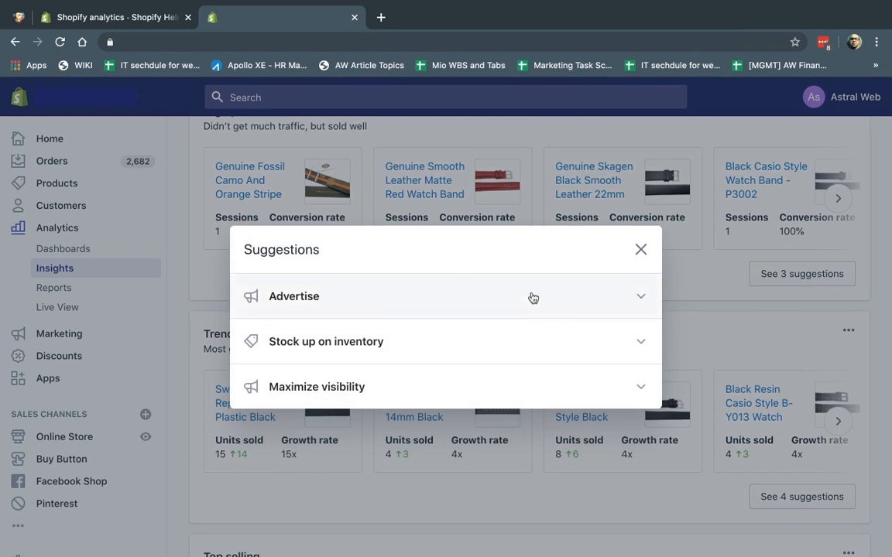
click(383, 293)
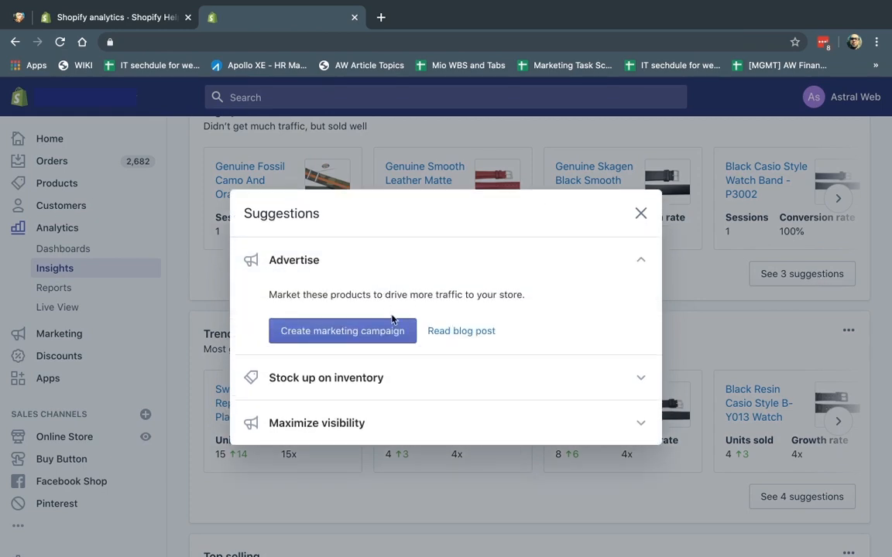
click(482, 387)
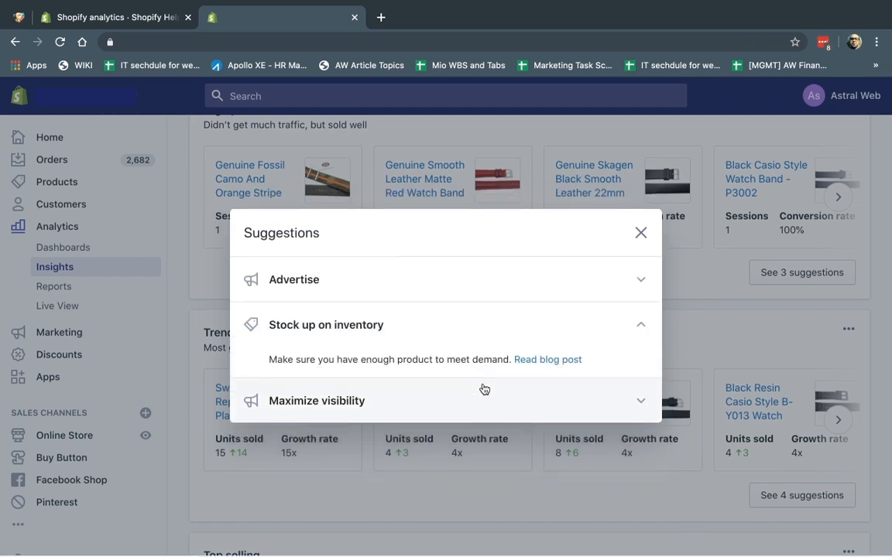
click(484, 389)
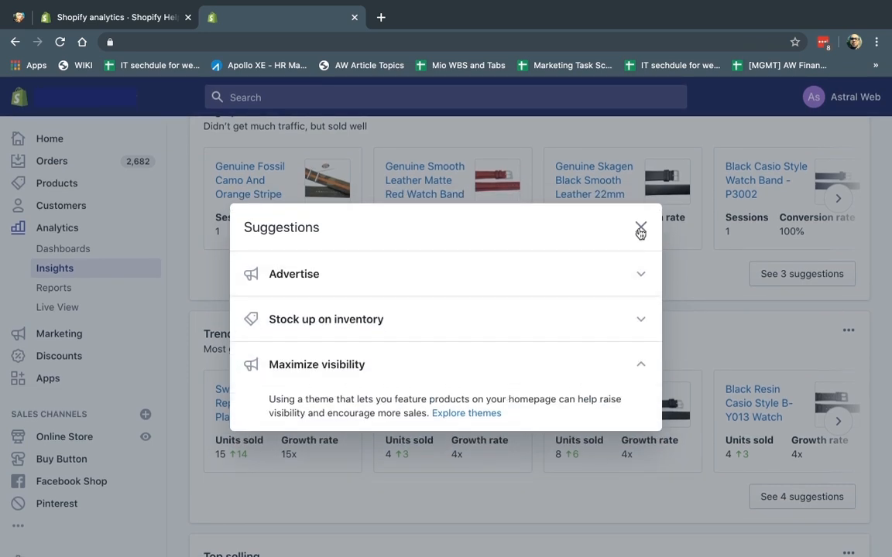
click(640, 228)
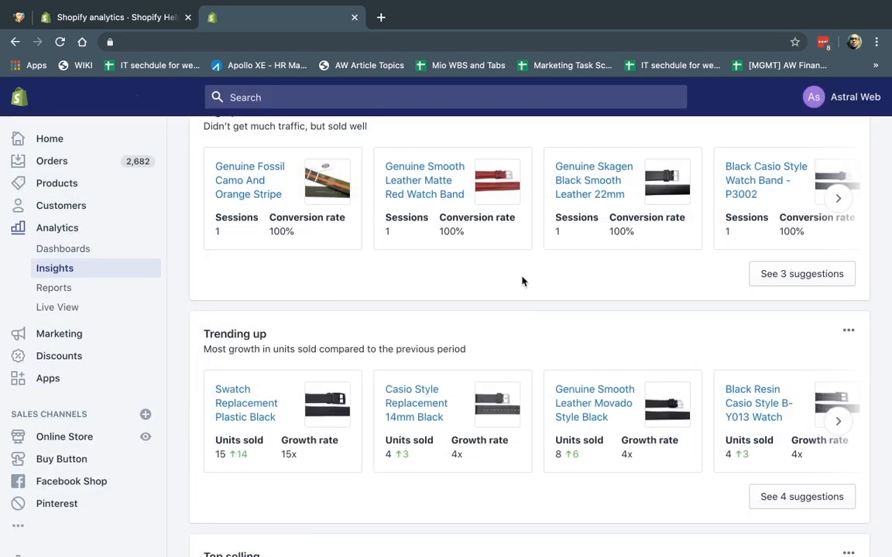
scroll(521, 281, up, 3)
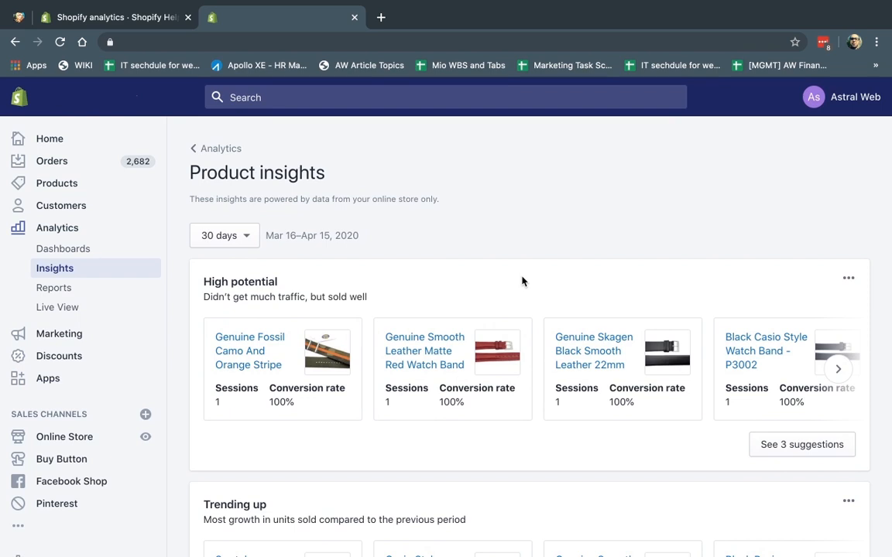
Open the analytics Live View, examine its visitor map, customer behavior and real-time pageviews charts, and open it in full screen
click(112, 312)
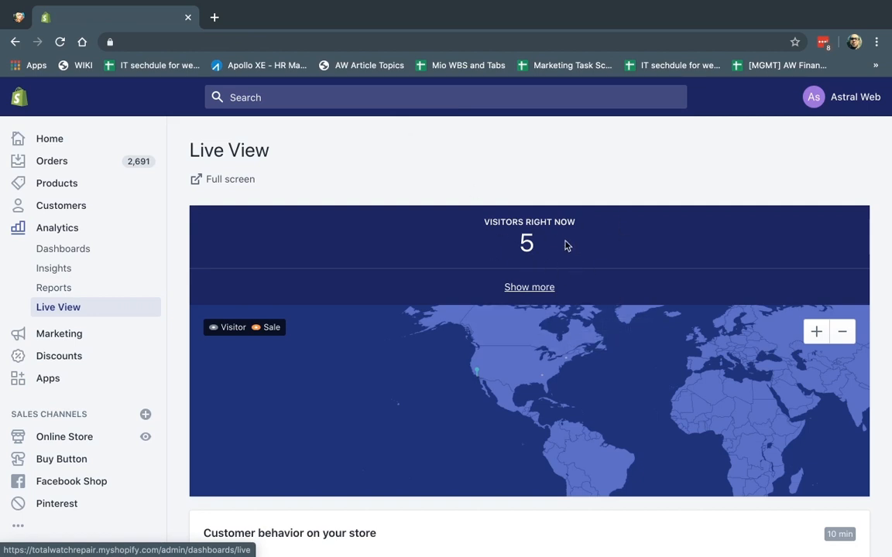
scroll(541, 179, down, 3)
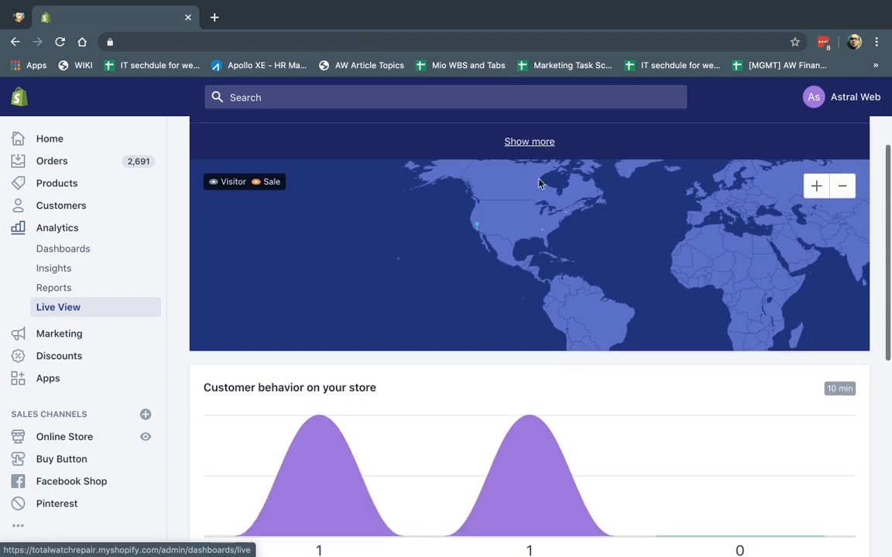
scroll(583, 302, down, 4)
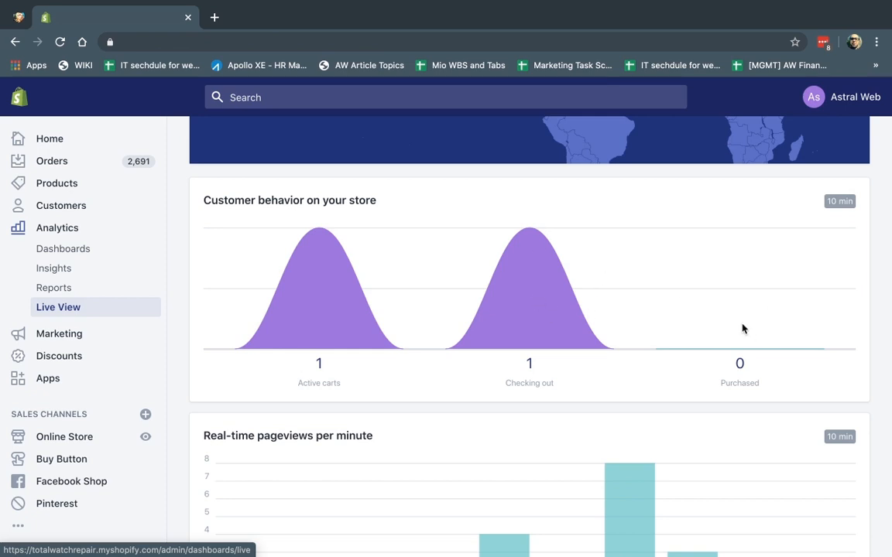
scroll(704, 233, up, 5)
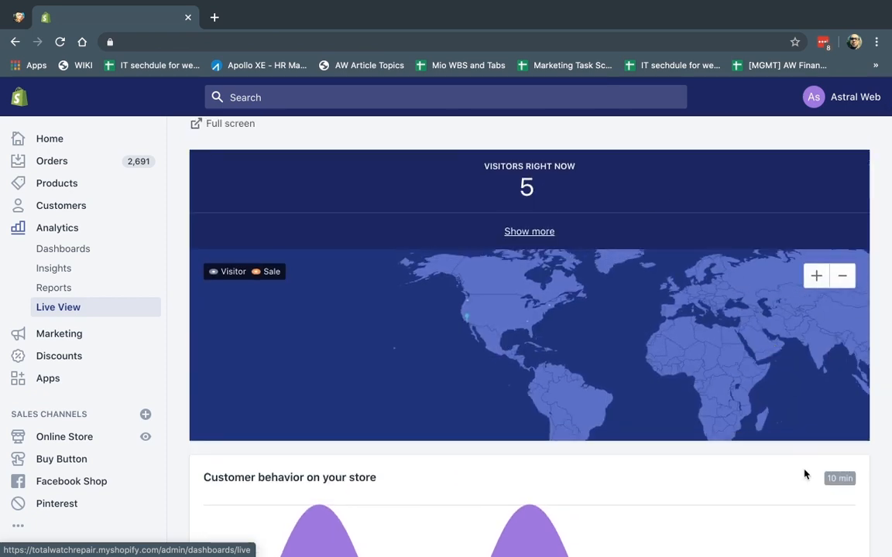
scroll(806, 478, down, 5)
scroll(620, 424, down, 3)
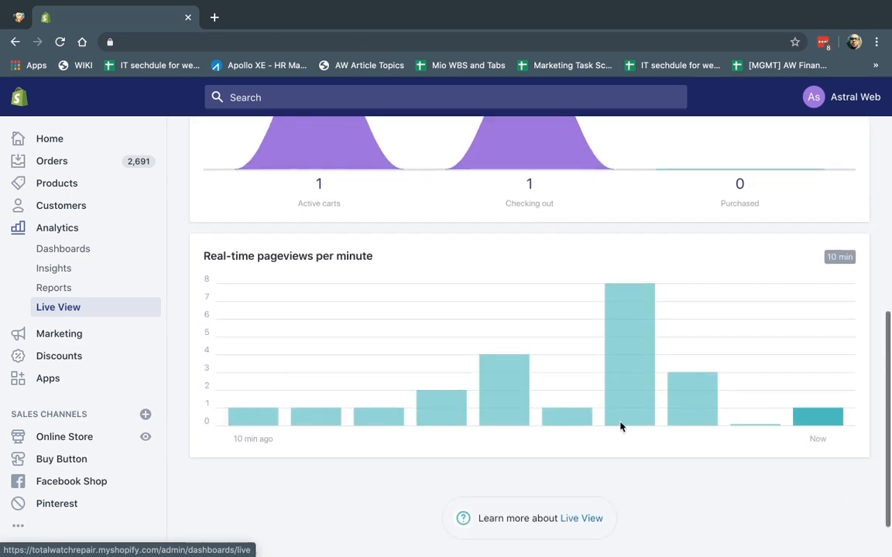
scroll(513, 438, down, 1)
scroll(514, 438, up, 8)
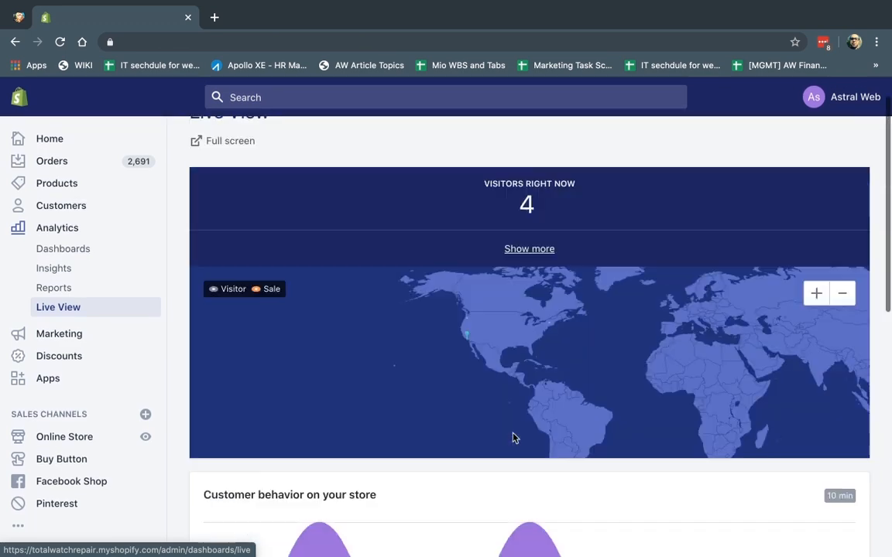
click(219, 179)
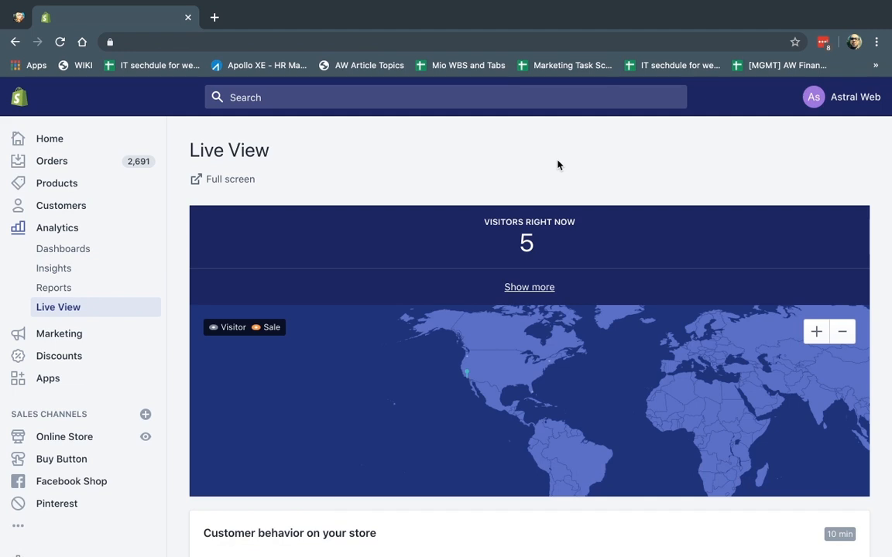
mouse_move(608, 4)
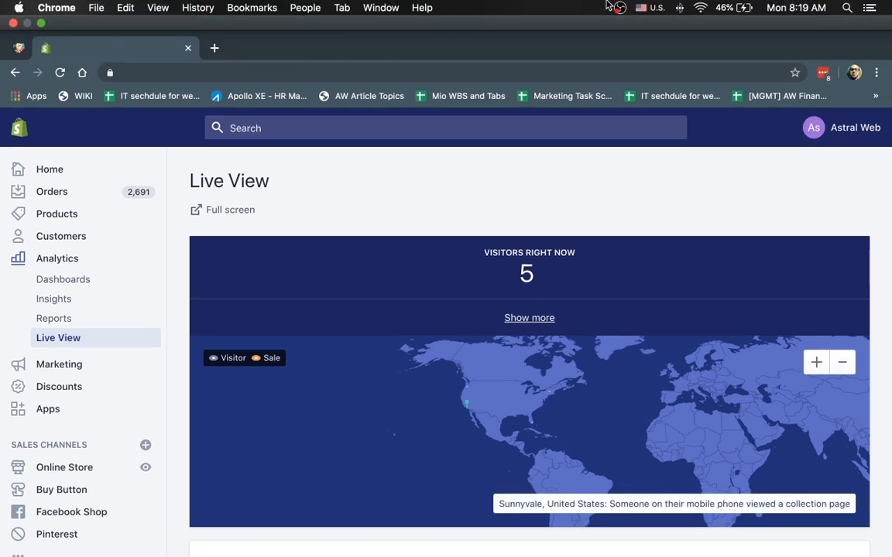